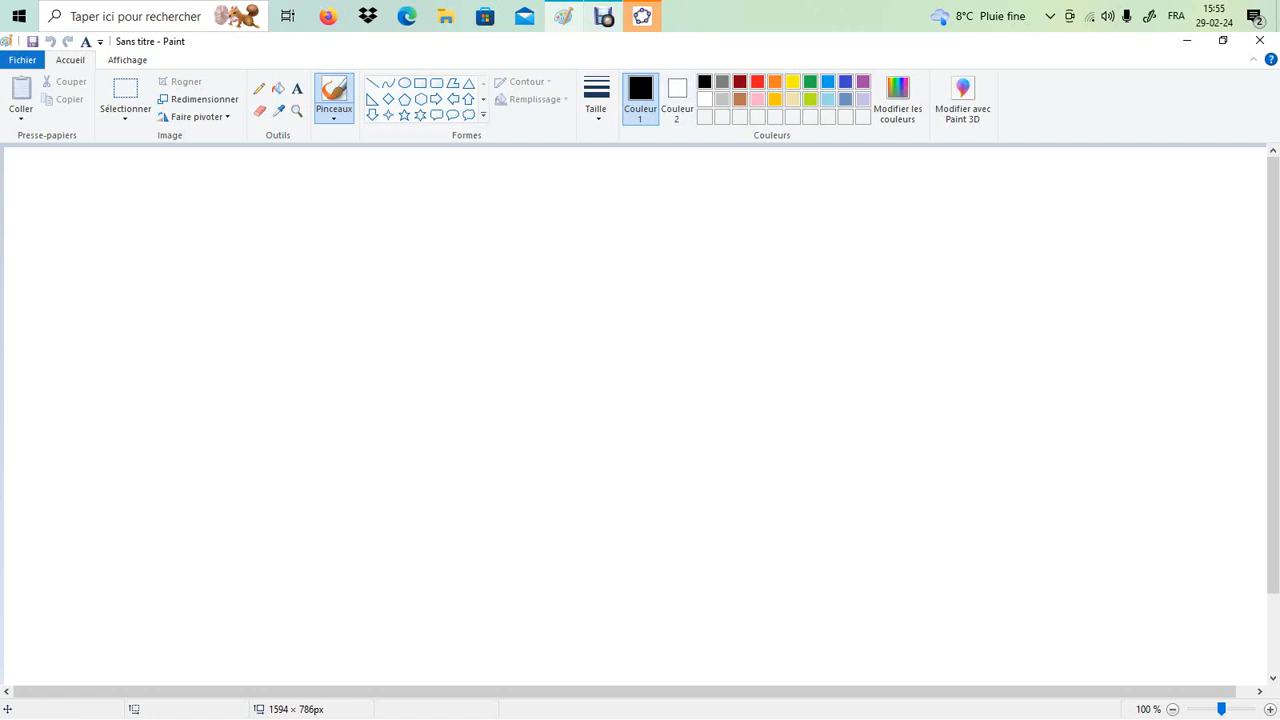
Switch to GeoGebra Classique, remove the grid from the graphics view, and toggle its axes off and back on.
left_click(604, 18)
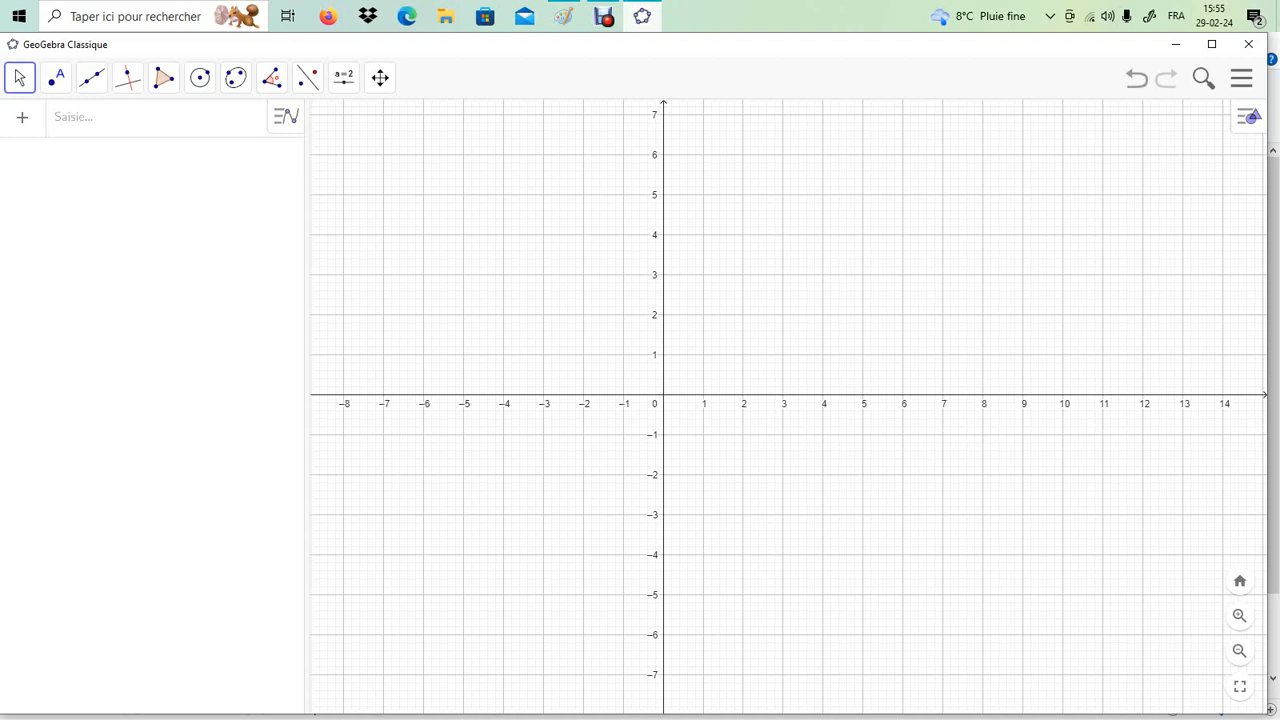
left_click(1248, 116)
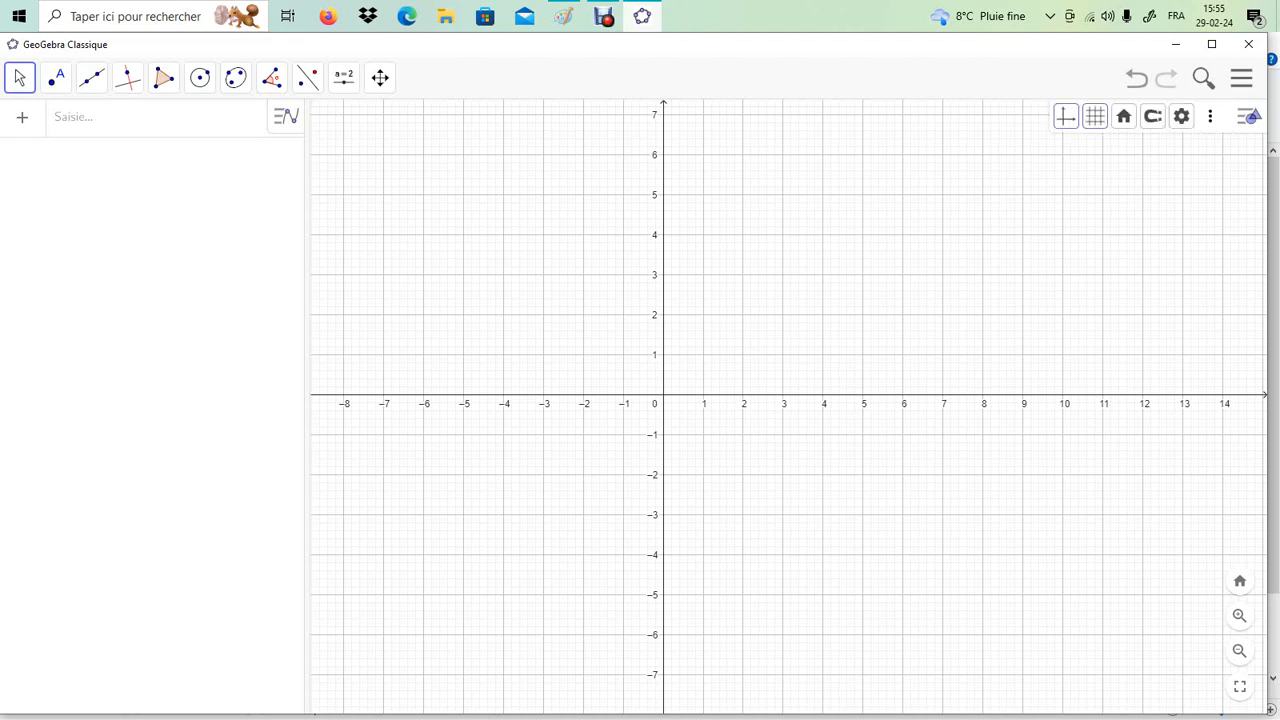
left_click(1095, 116)
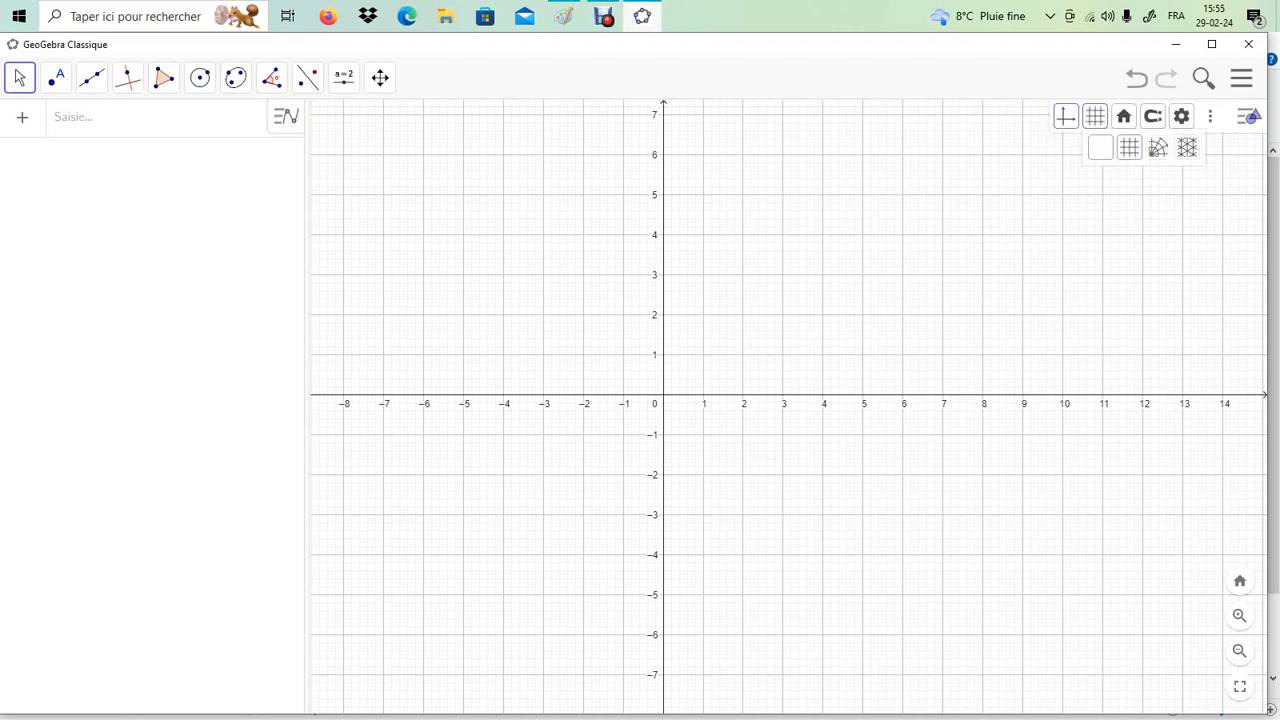
left_click(1100, 147)
left_click(1065, 116)
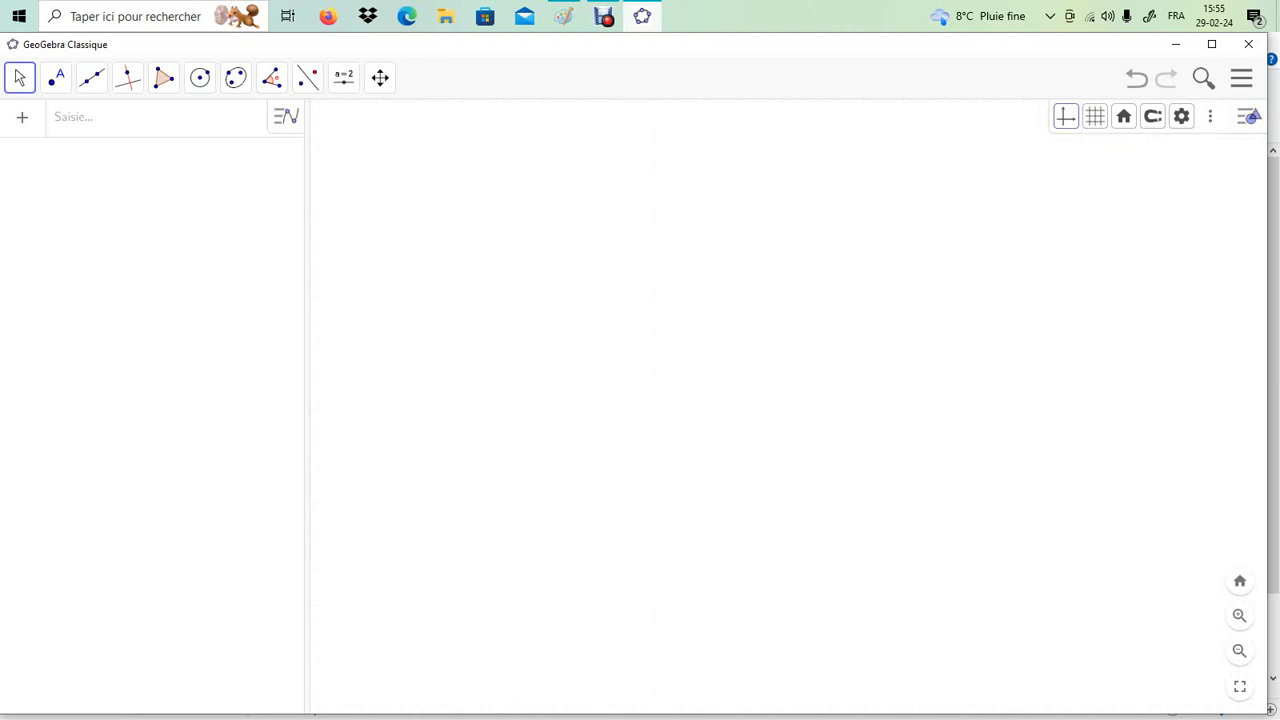
left_click(1065, 116)
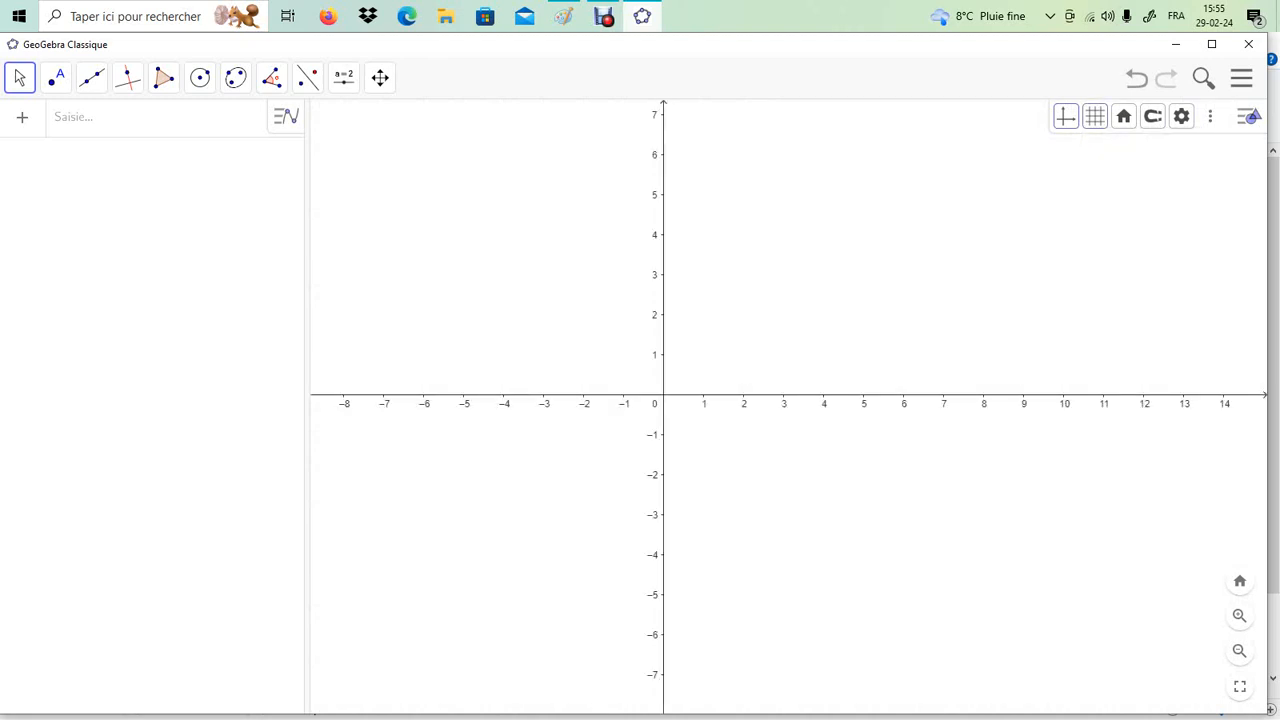
Show the polar grid, and alternate the graphics view between no grid and the square grid, ending on the square grid.
left_click(1095, 116)
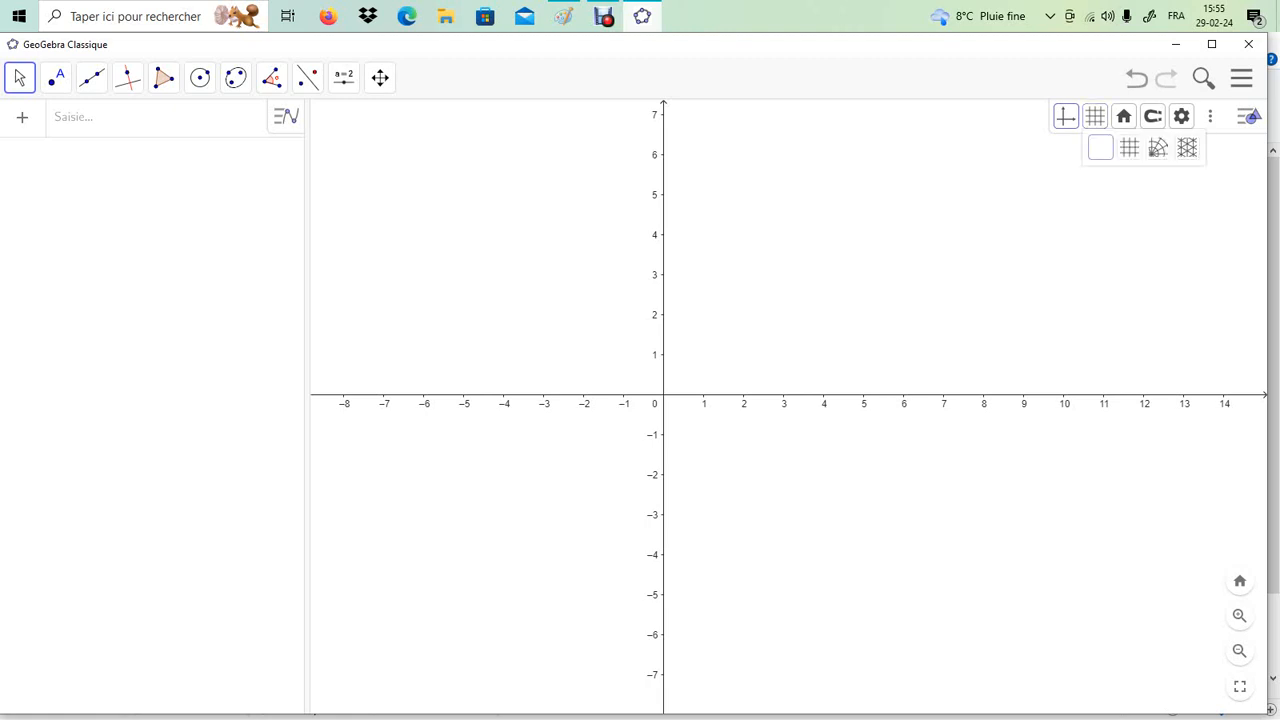
left_click(1158, 147)
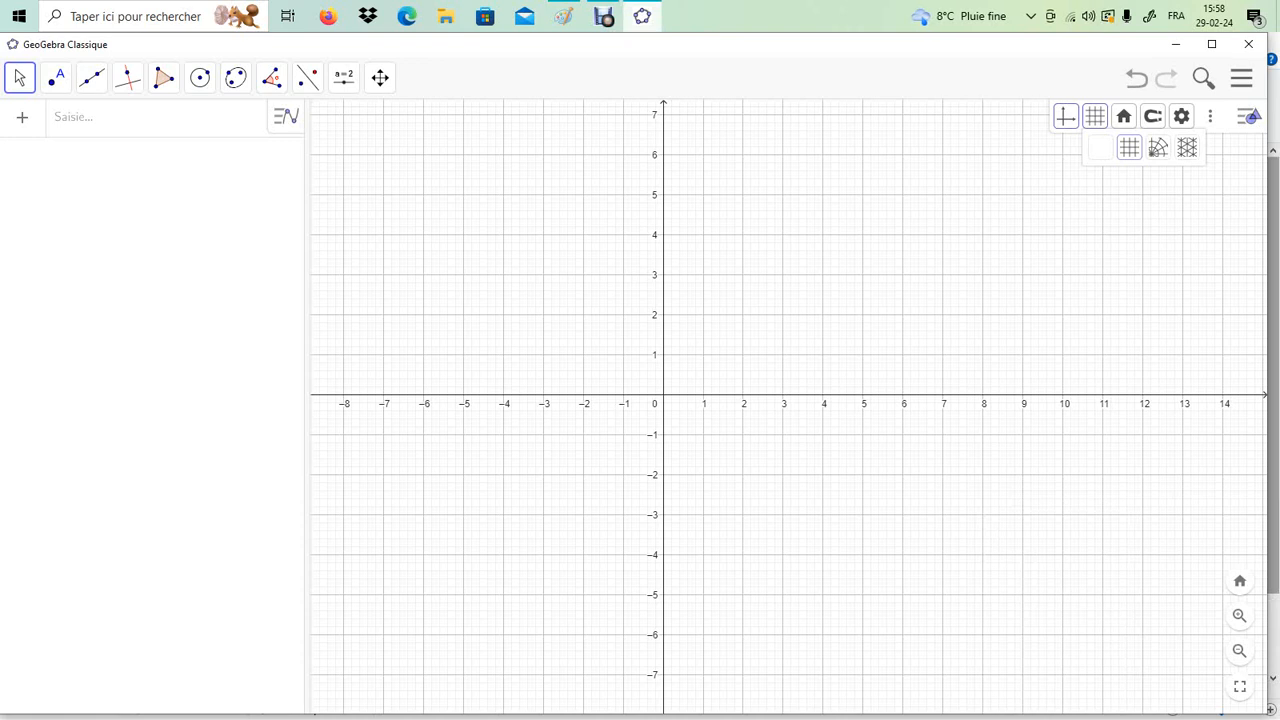
left_click(1100, 147)
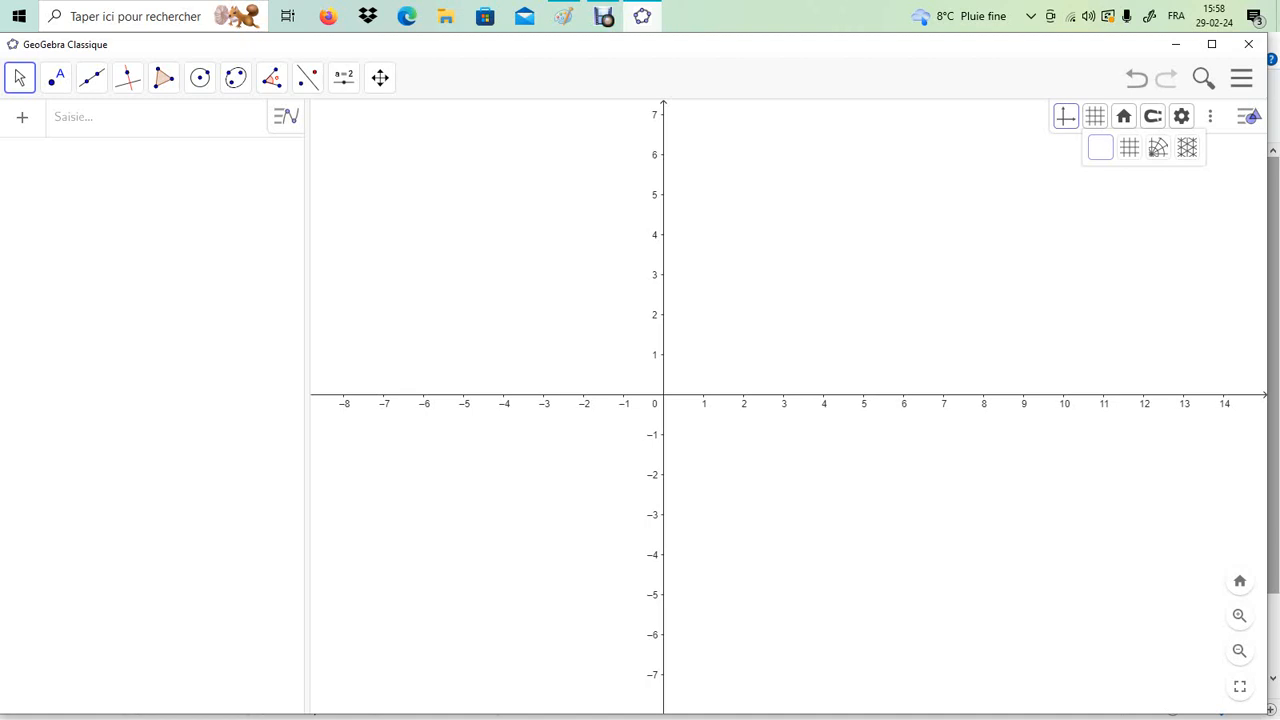
left_click(1129, 147)
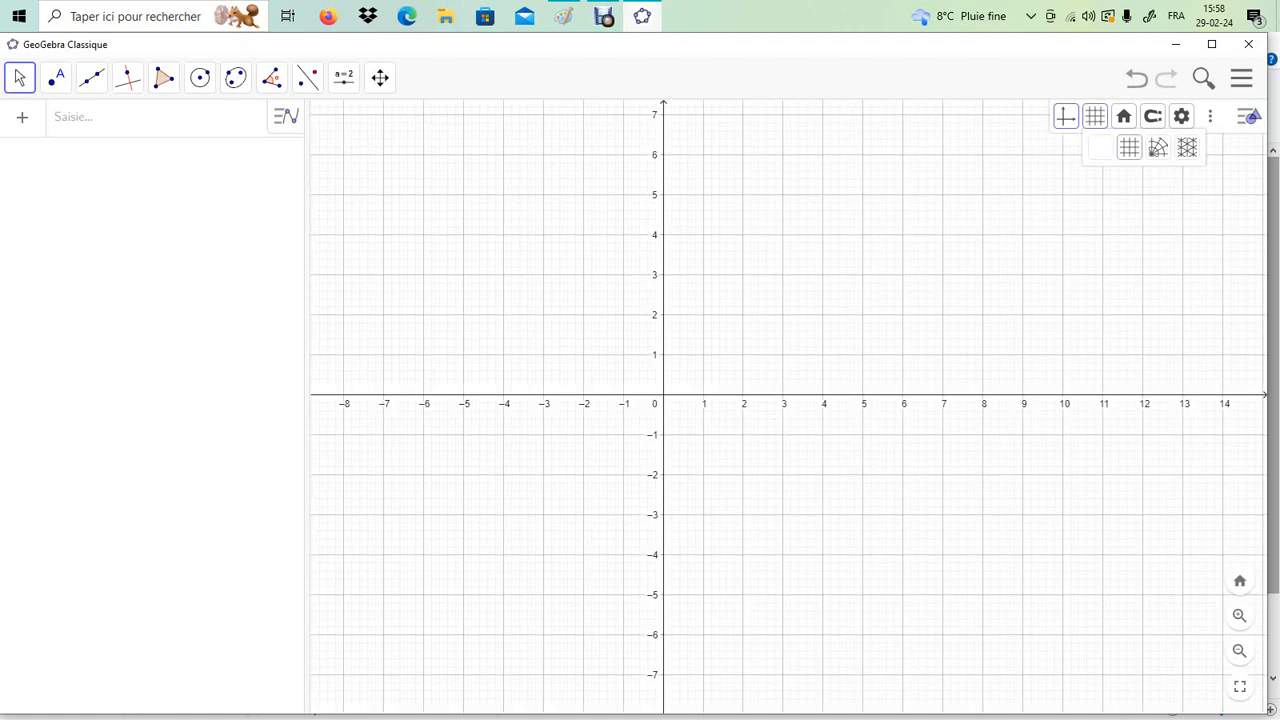
left_click(1100, 147)
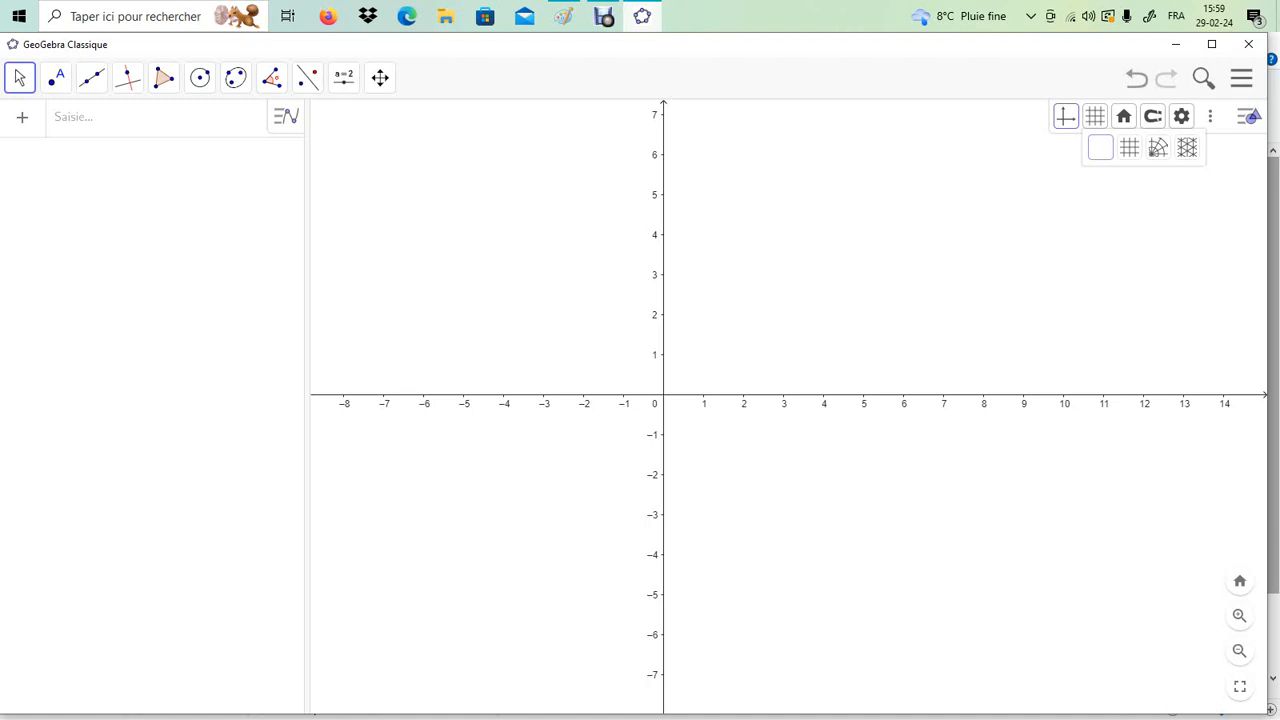
left_click(1129, 147)
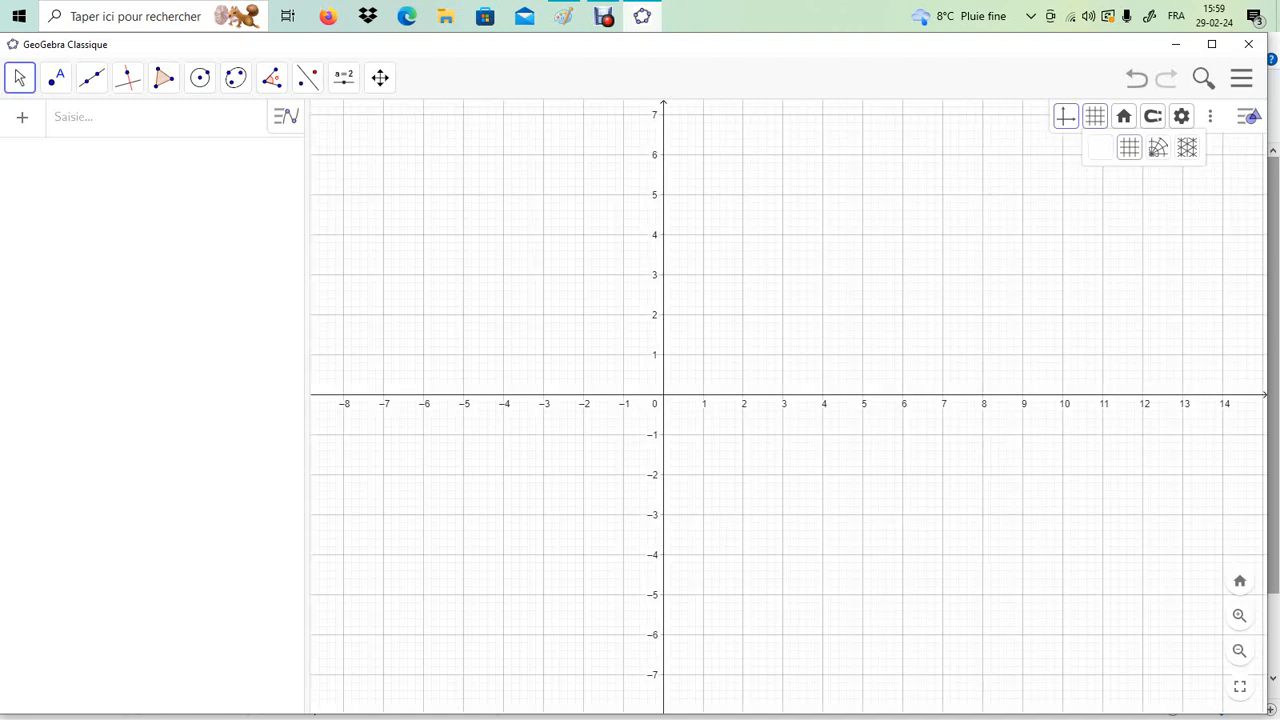
Try the polar and isometric grids, clearing the grid between choices, and return to the square grid.
left_click(1100, 147)
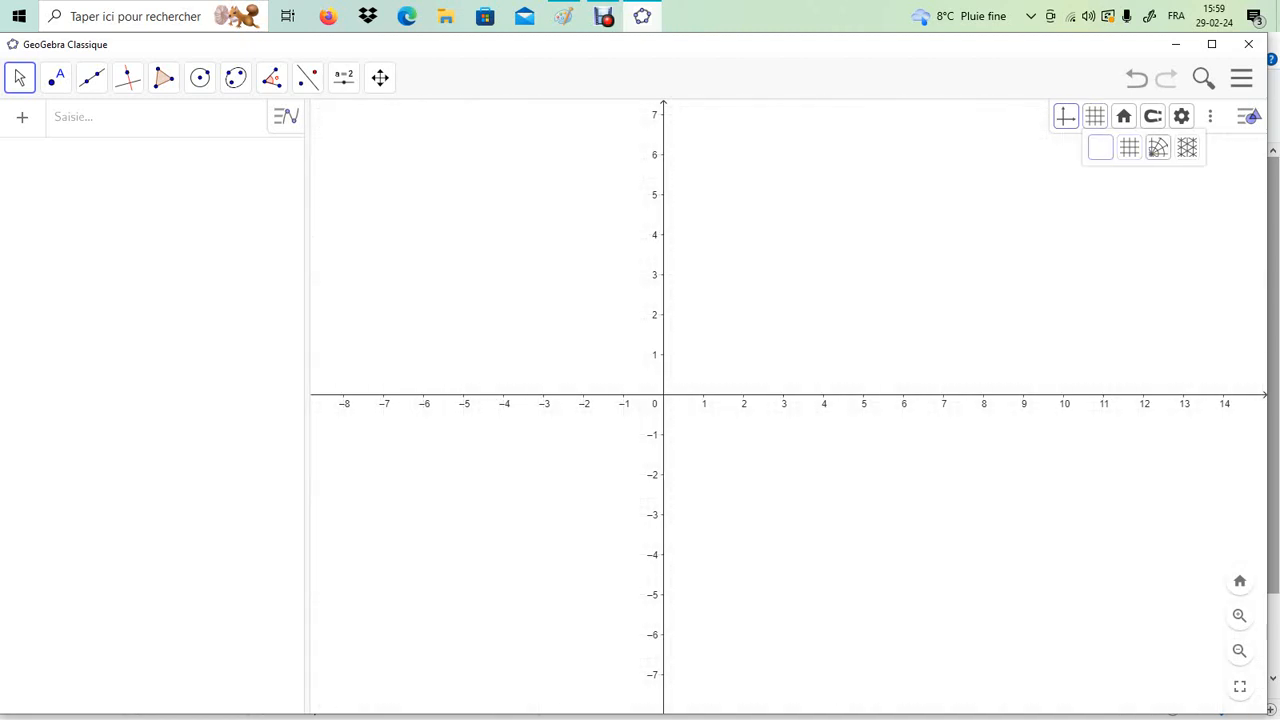
left_click(1158, 147)
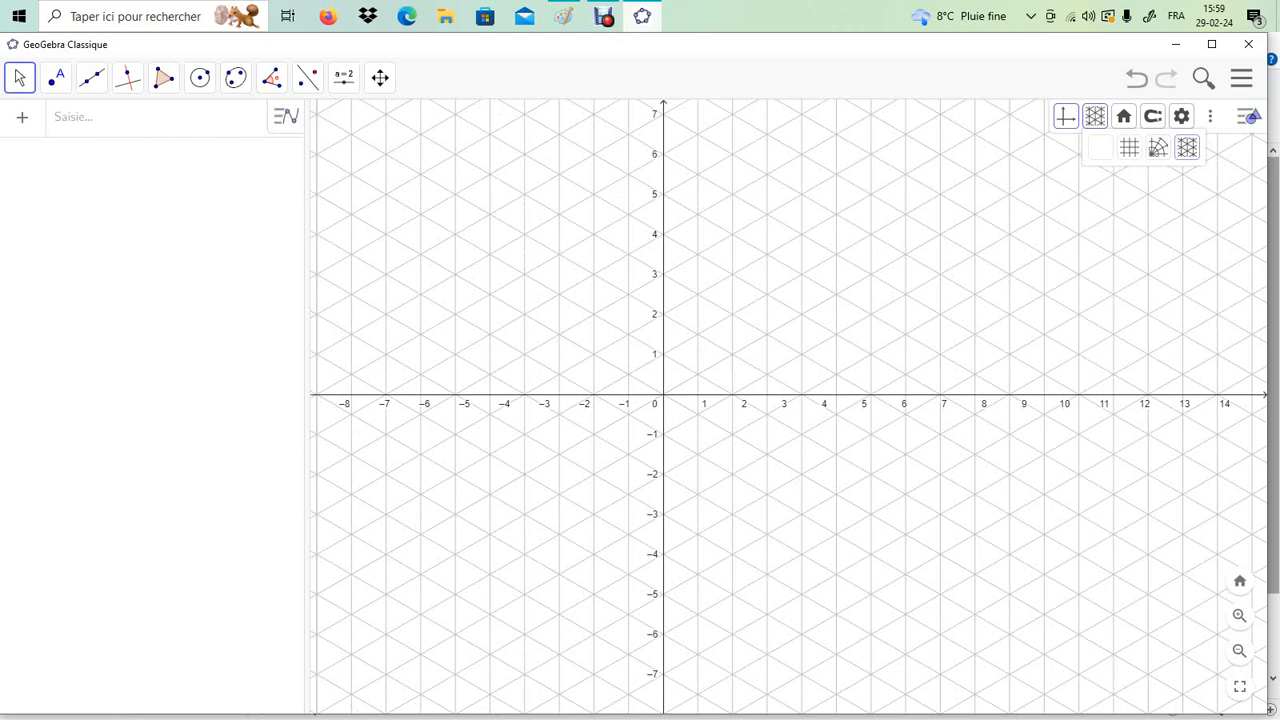
left_click(1100, 147)
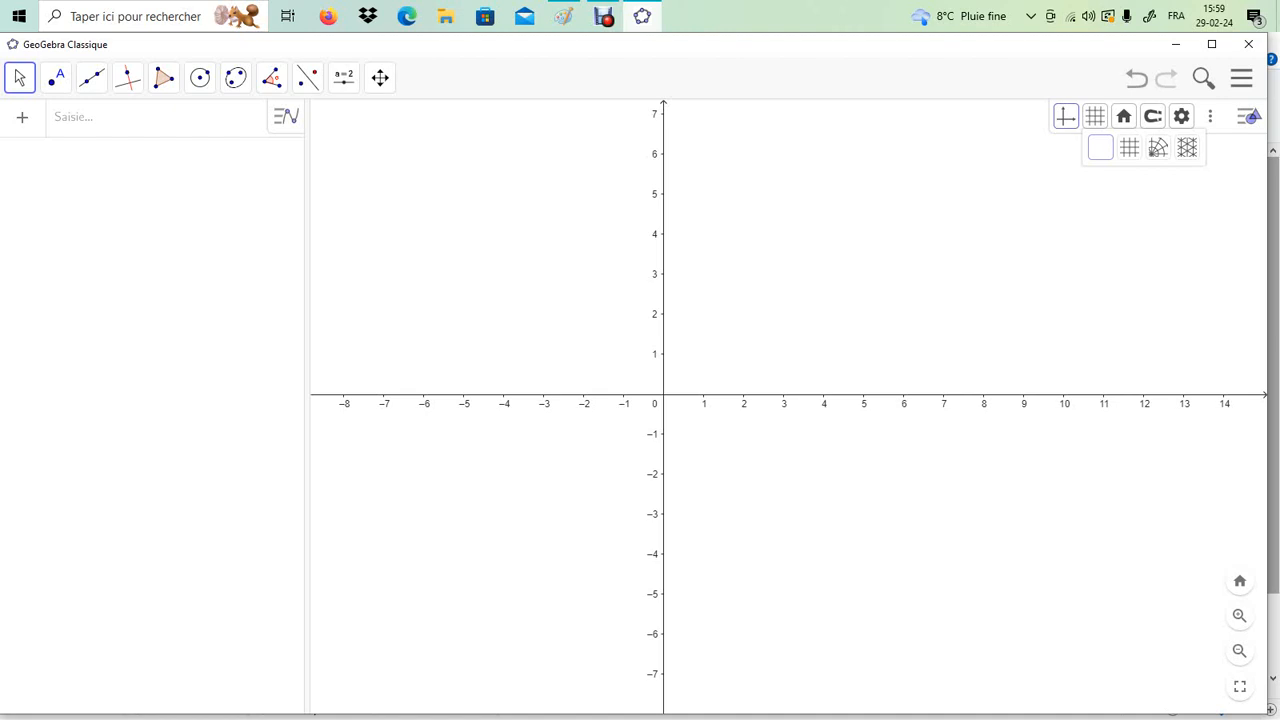
left_click(1186, 147)
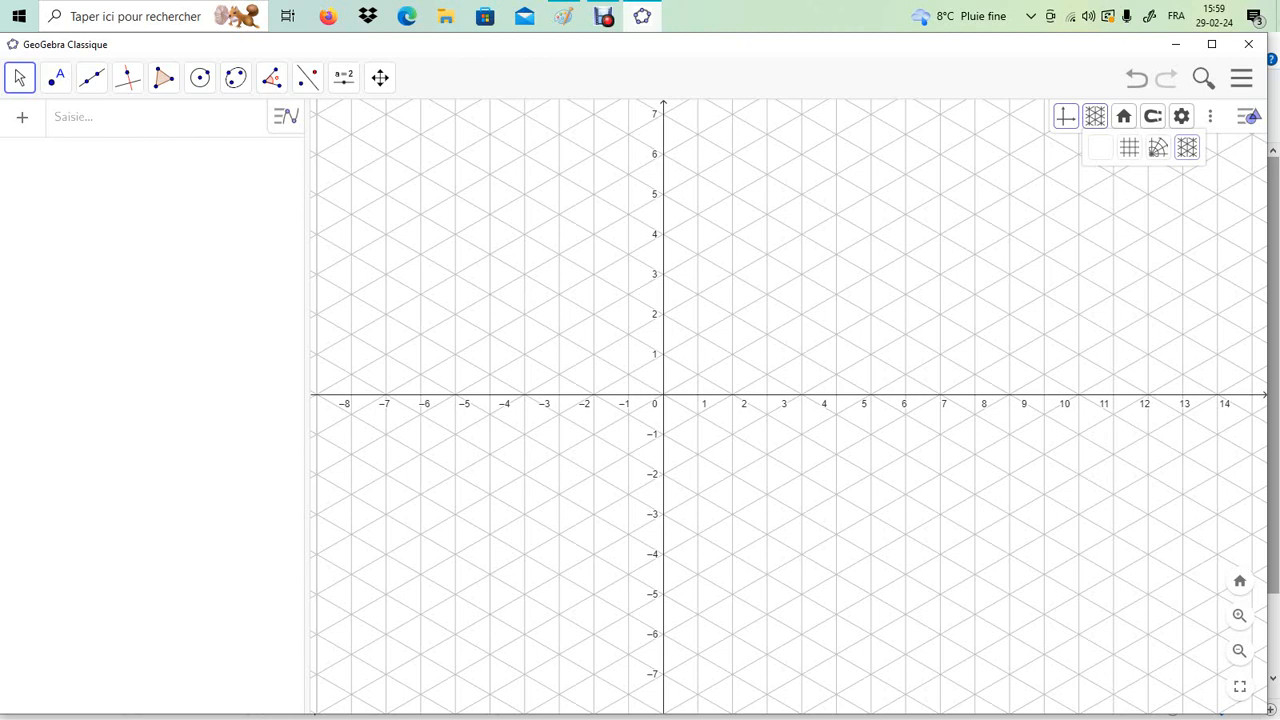
left_click(1100, 147)
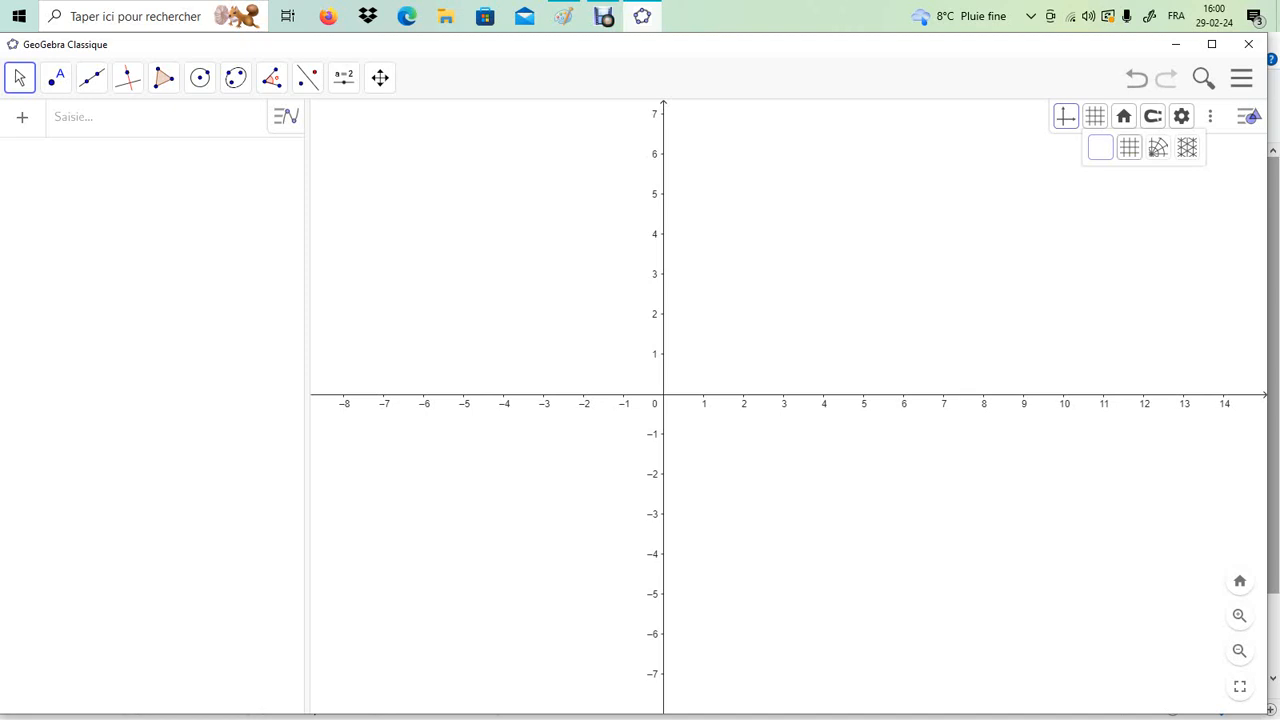
left_click(1129, 147)
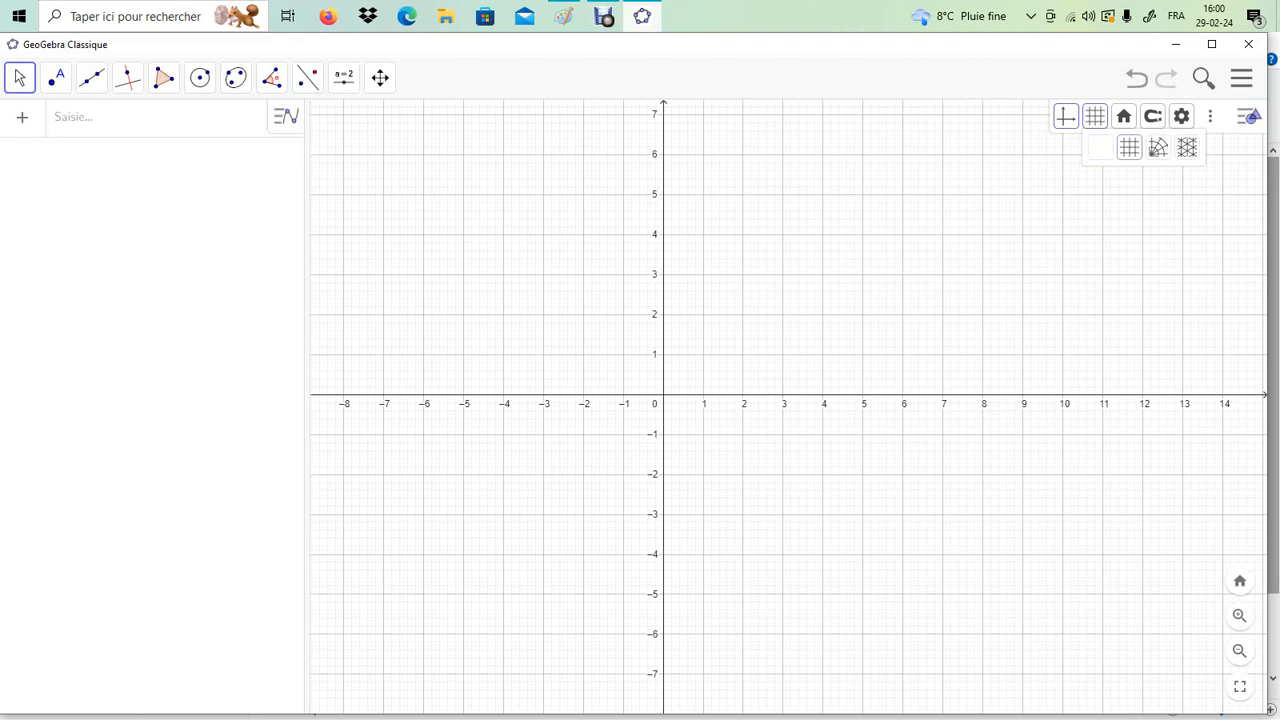
Hide the axes of the graphics view and show them again.
right_click(919, 274)
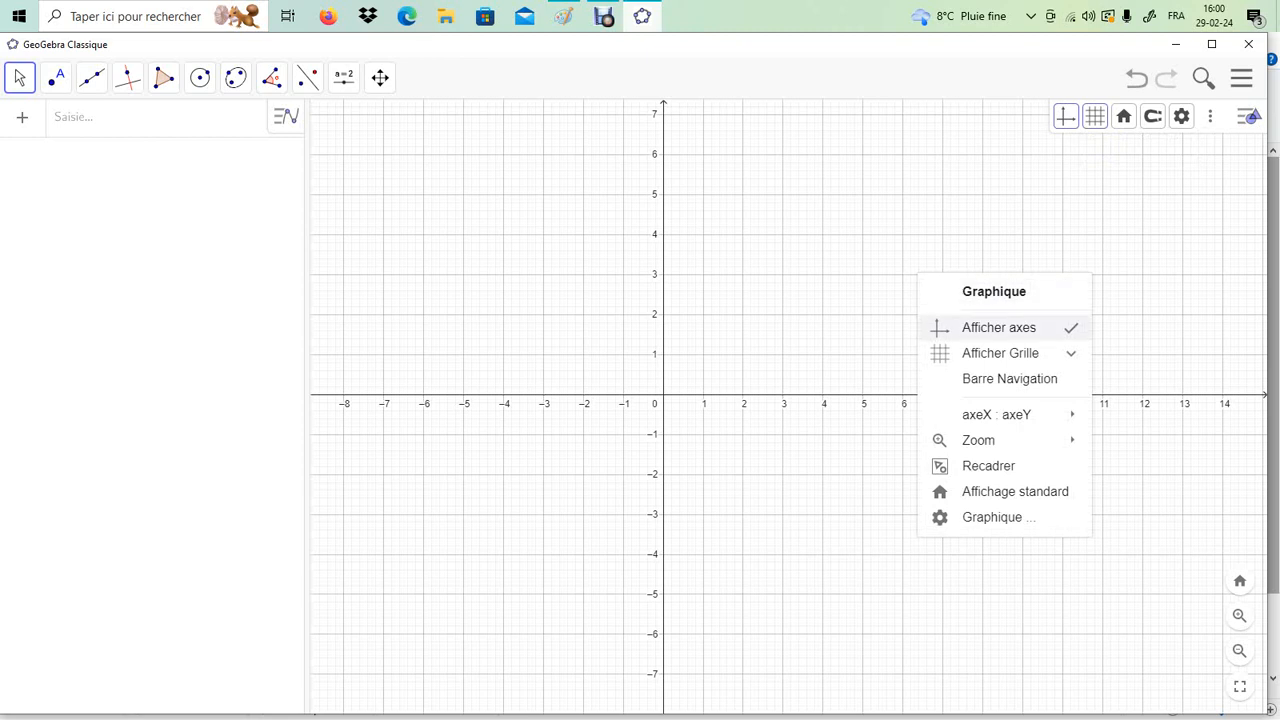
left_click(998, 327)
left_click(1066, 116)
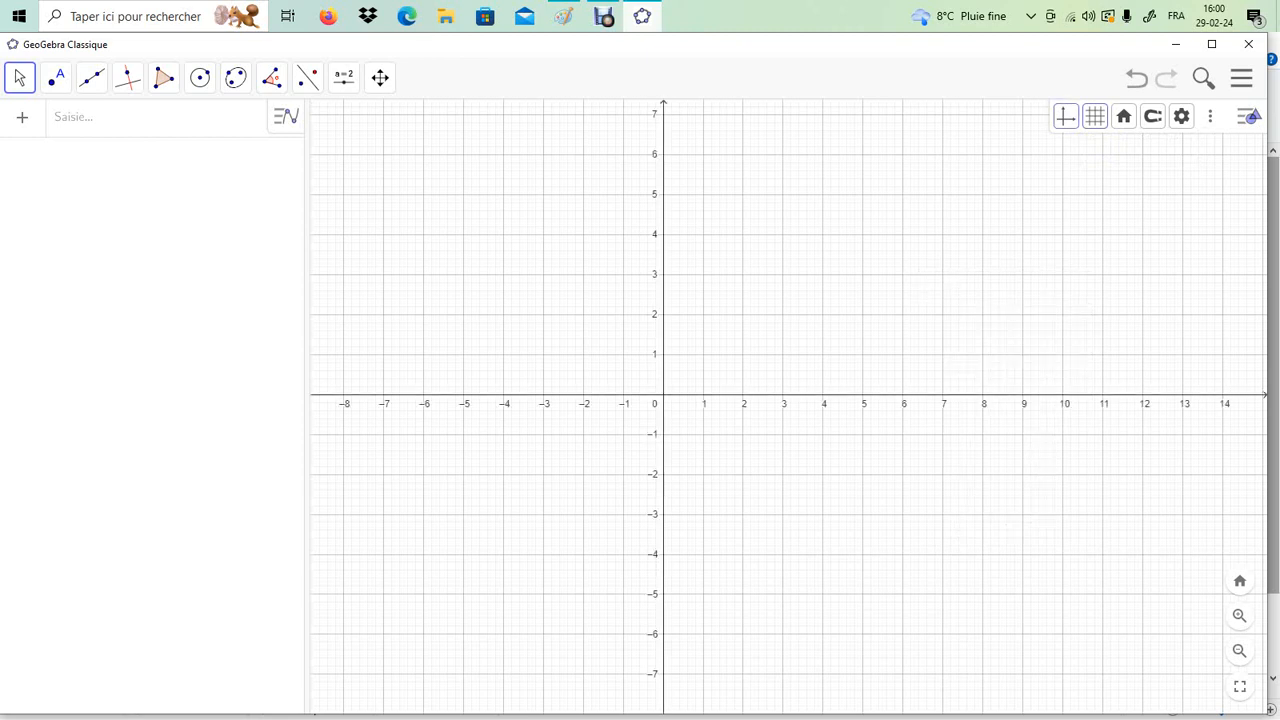
Change the grid of the graphics view to Polaire.
left_click(1210, 116)
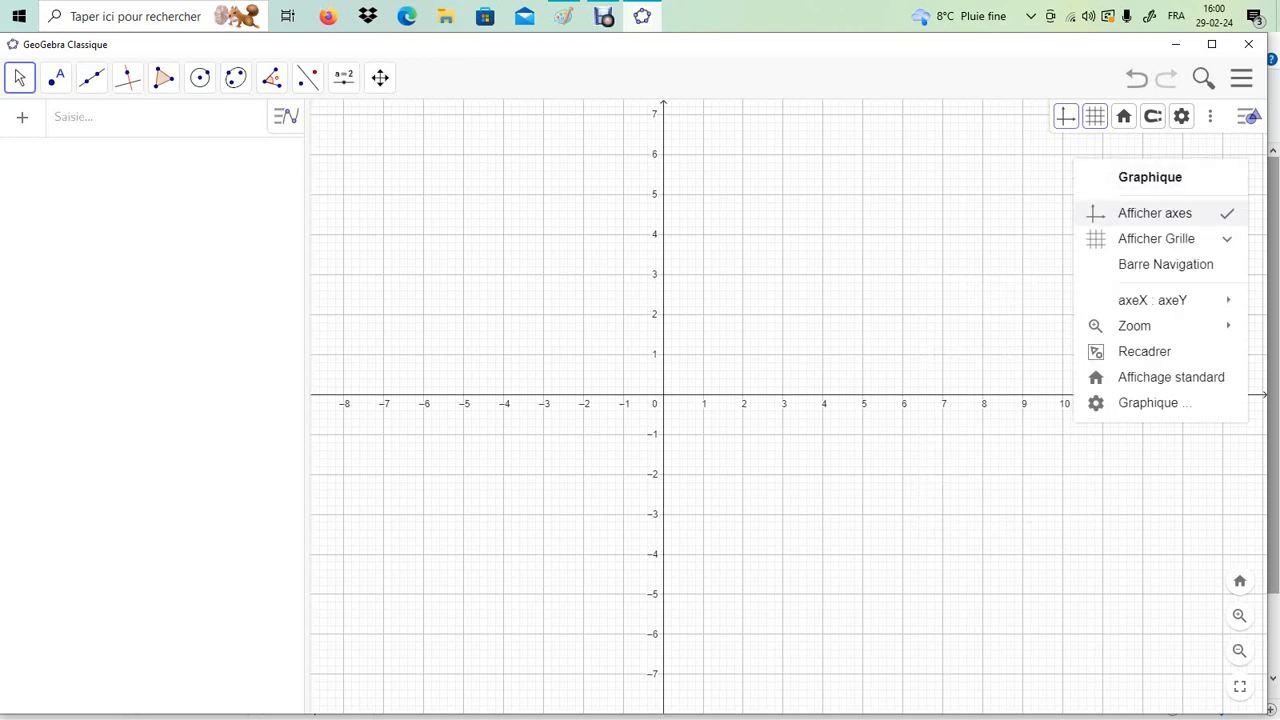
left_click(1156, 238)
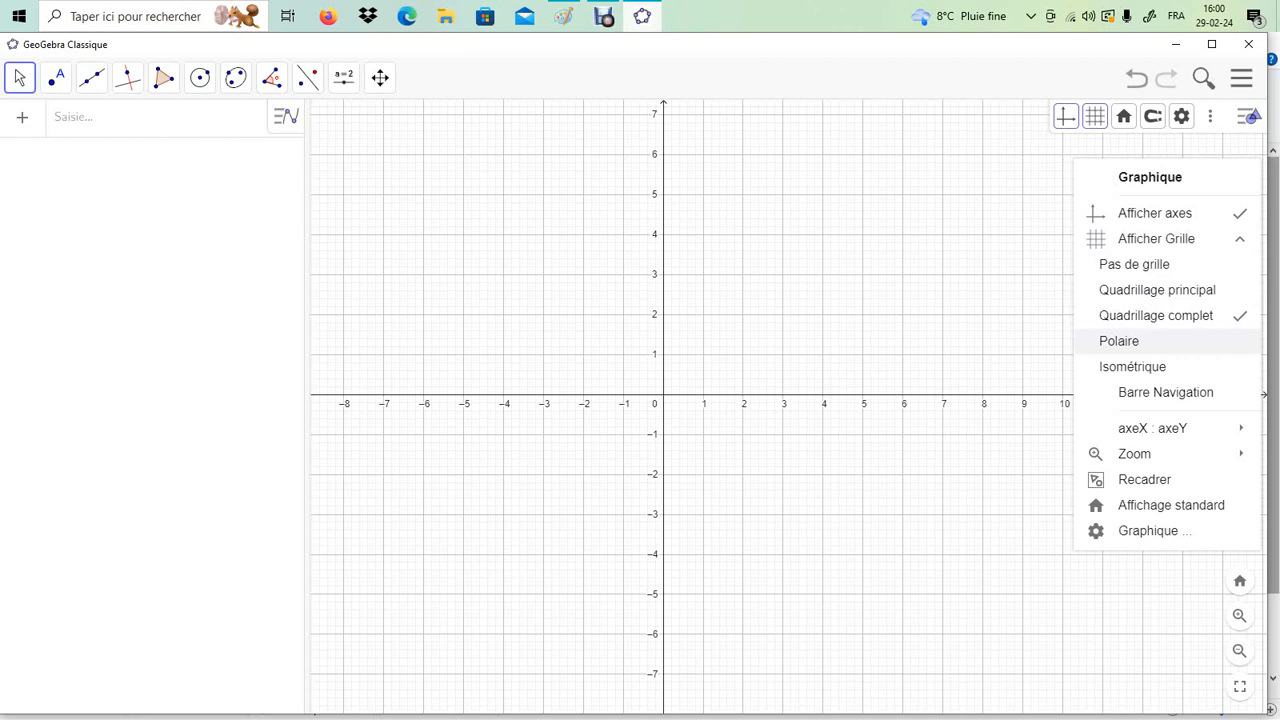
left_click(1119, 341)
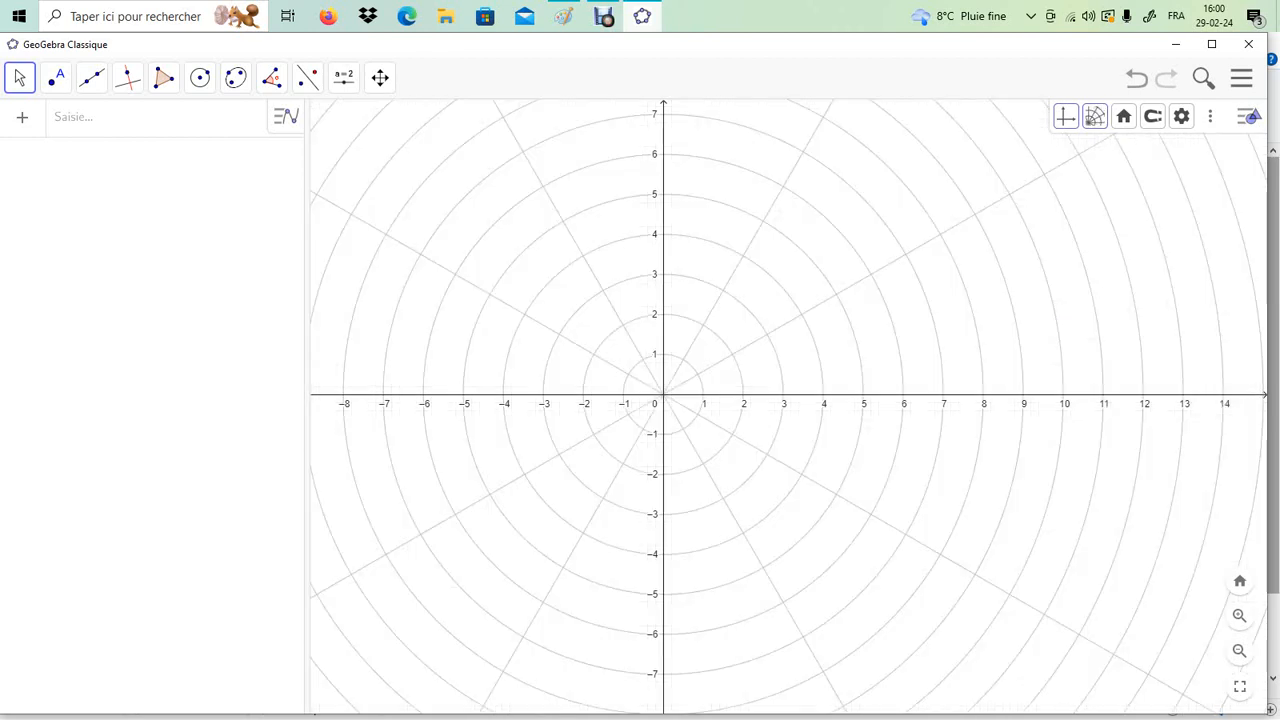
Change the grid of the graphics view to Isométrique.
right_click(1096, 194)
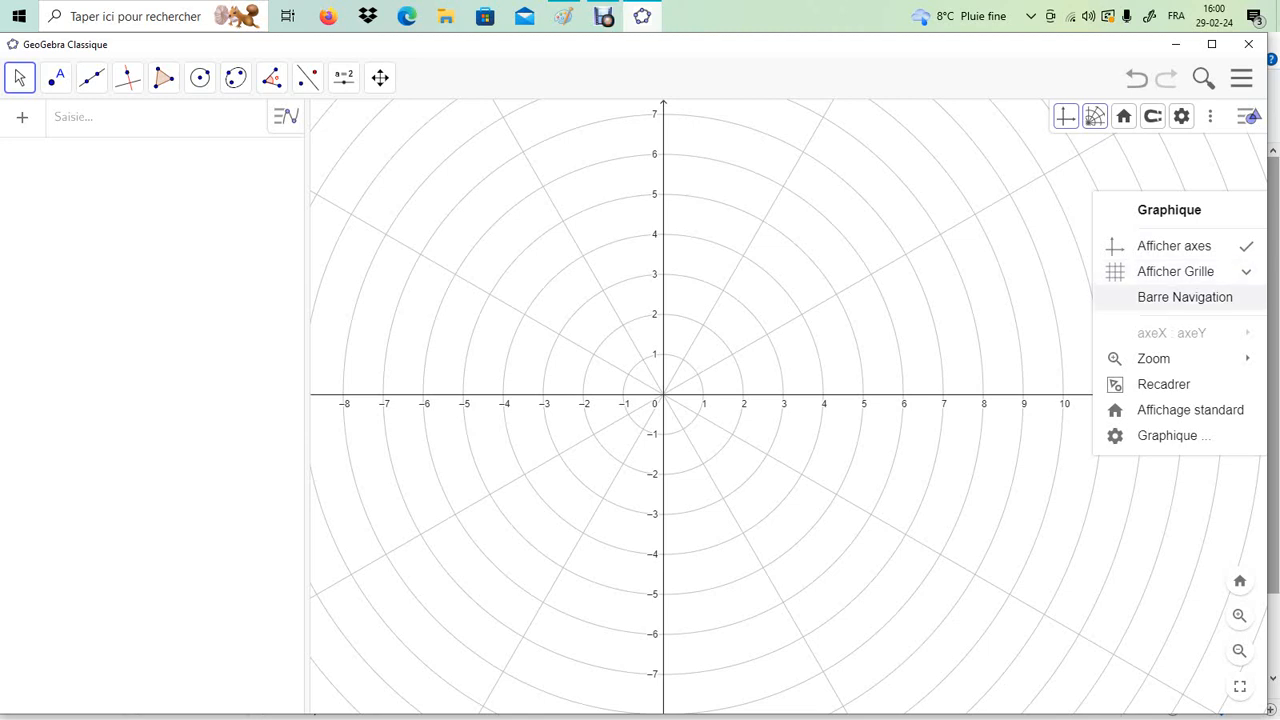
left_click(1175, 271)
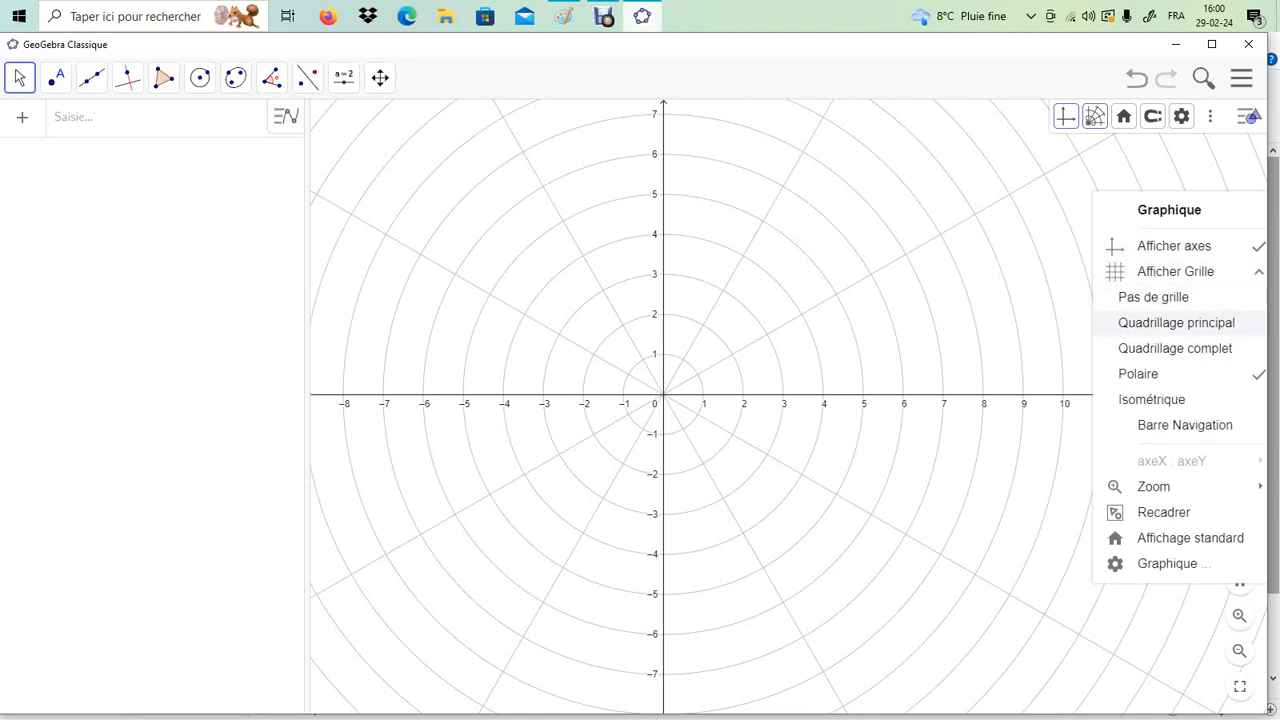
left_click(1151, 399)
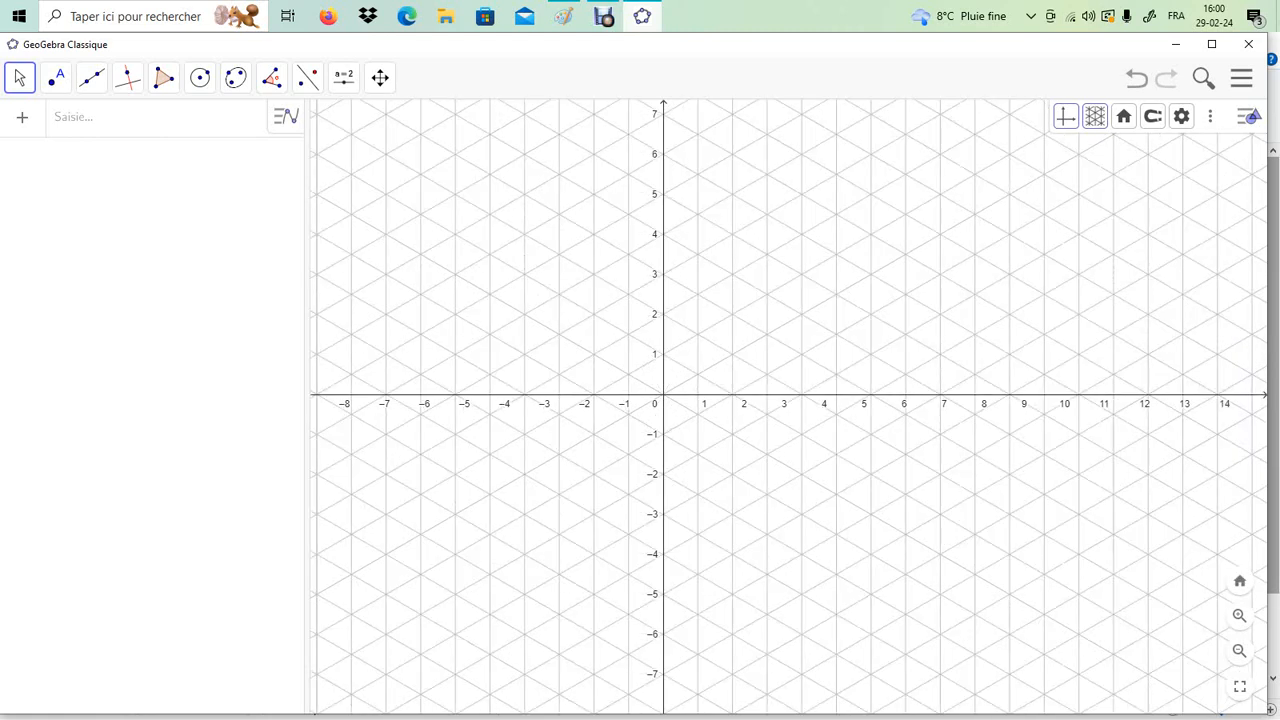
right_click(1150, 194)
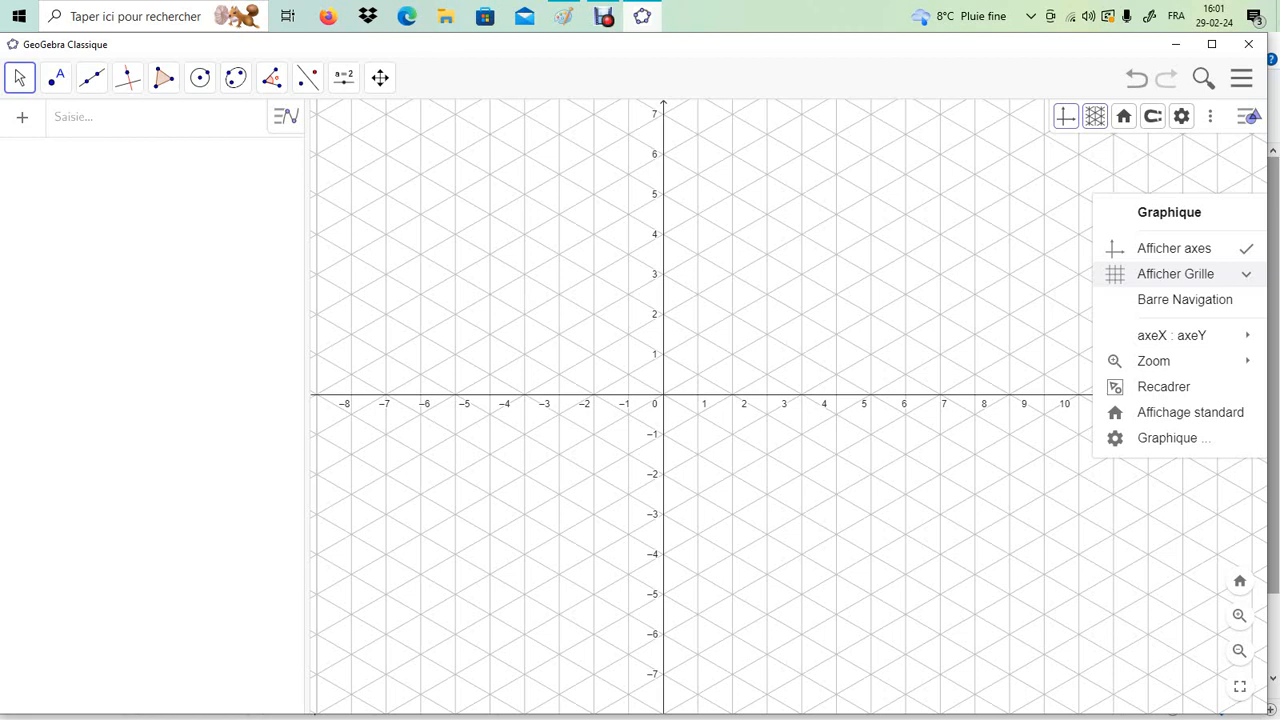
left_click(150, 118)
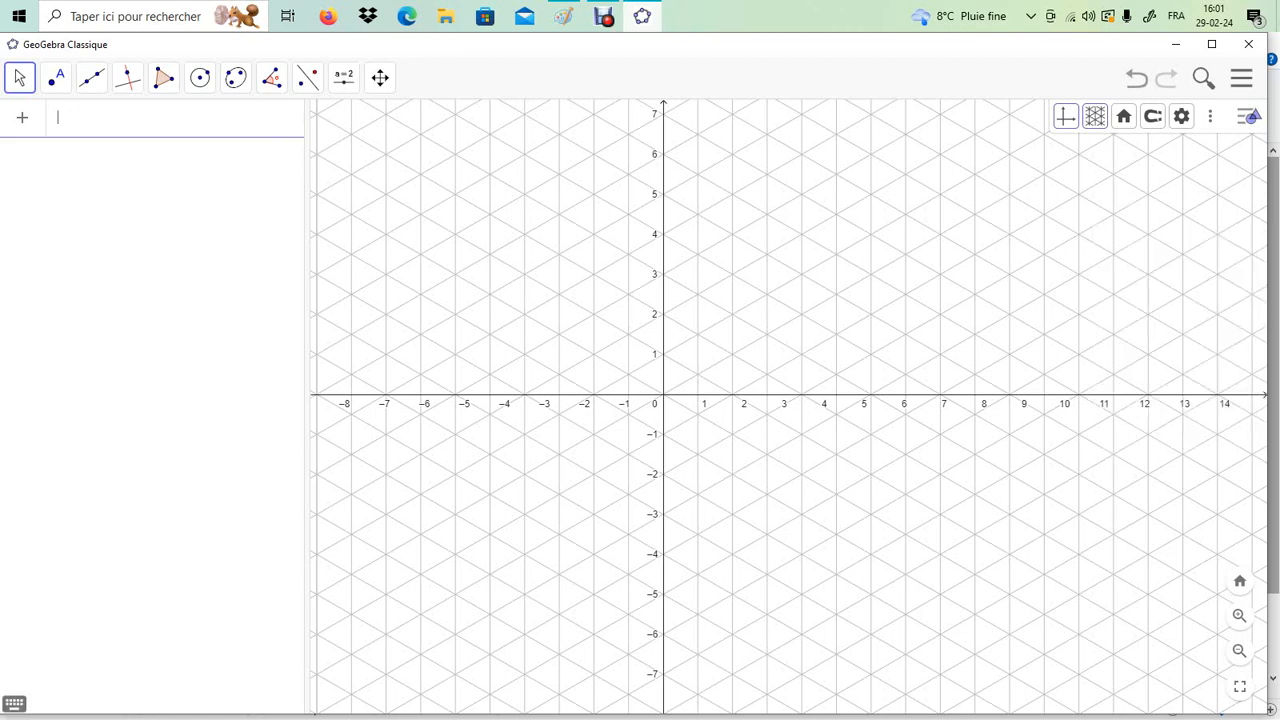
Place point A on the x-axis at (1.73, 0), point B at the origin, and point C at the grid intersection (0.87, 0.5).
left_click(56, 77)
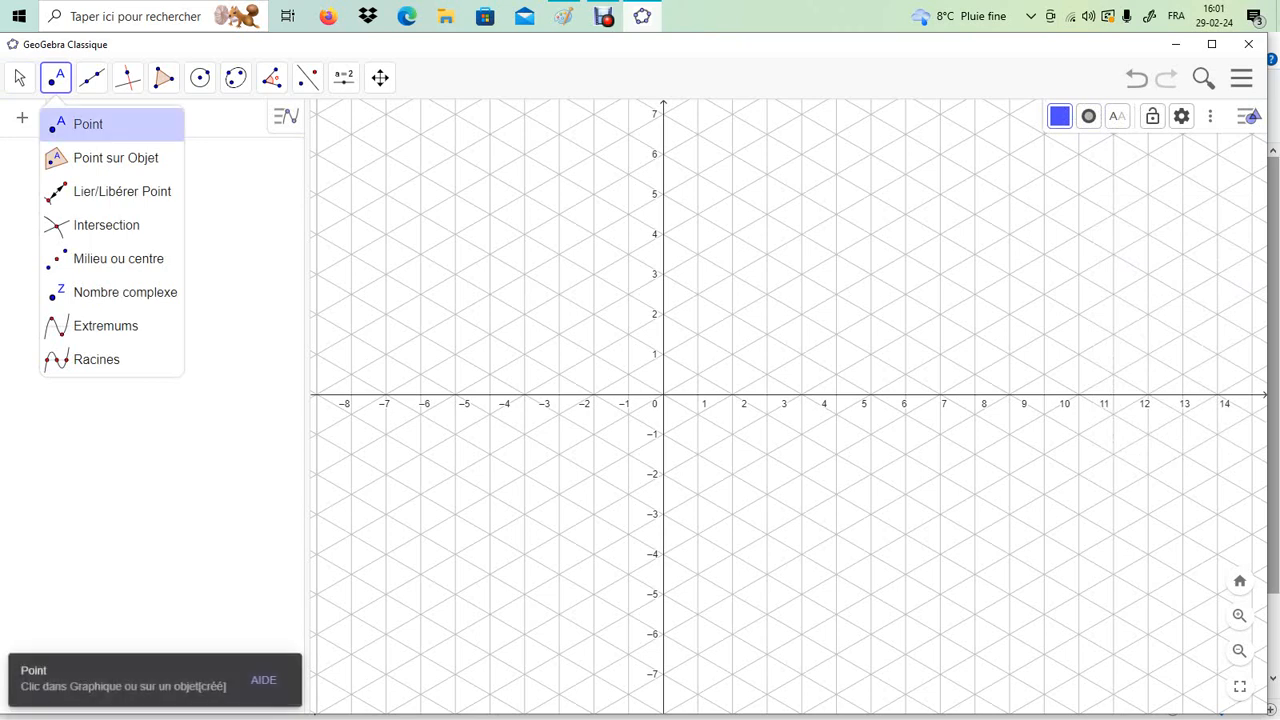
left_click(80, 124)
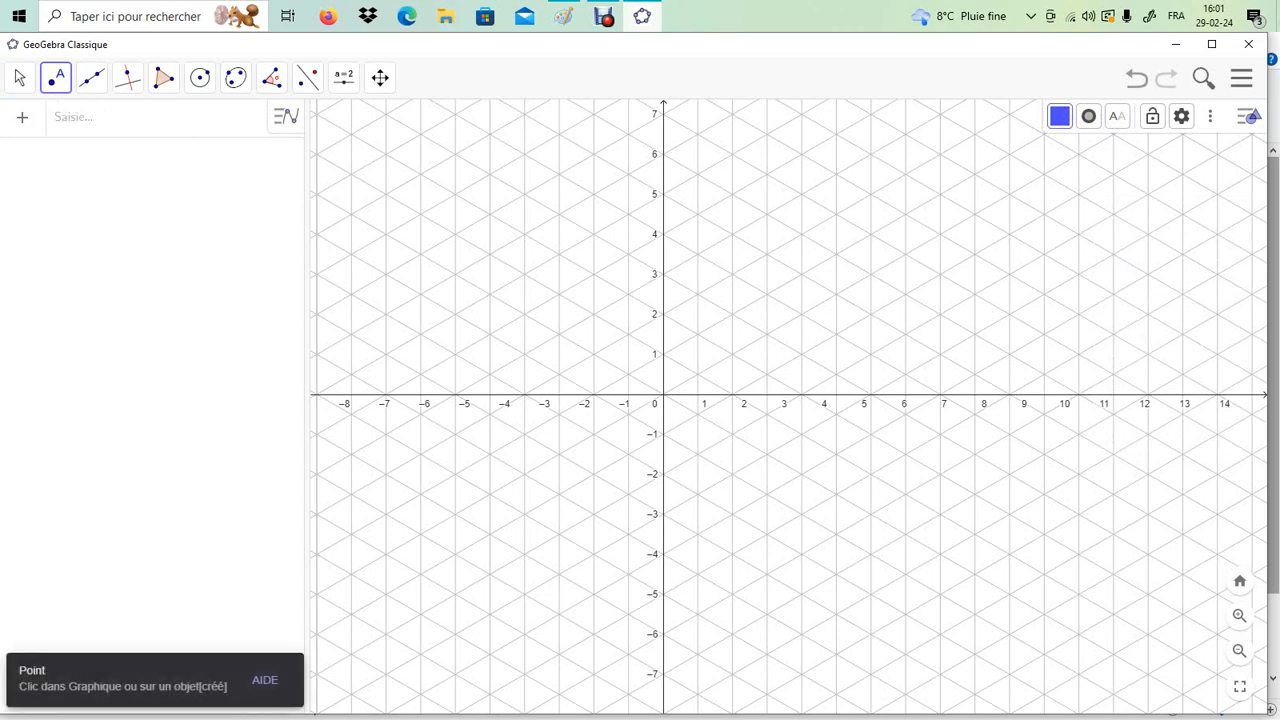
left_click(732, 394)
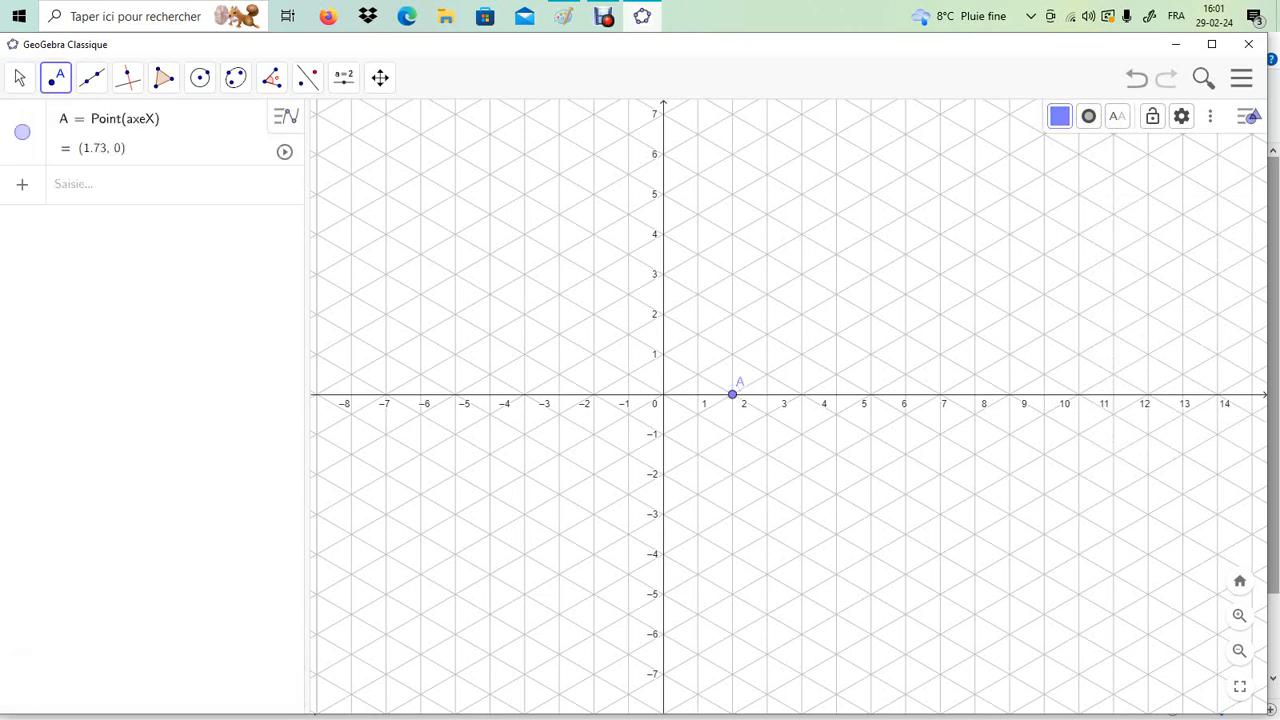
left_click(663, 395)
left_click(697, 374)
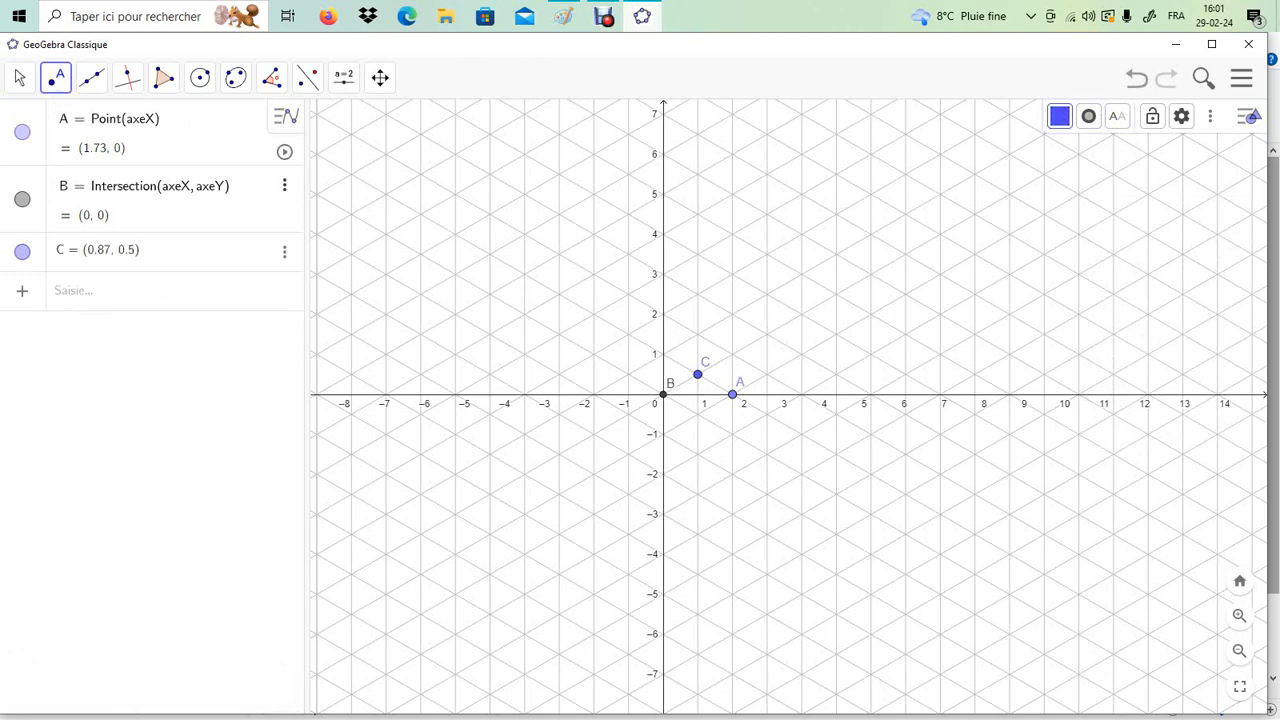
Measure the angle from A to C with its vertex at B using the Angle tool.
left_click(271, 77)
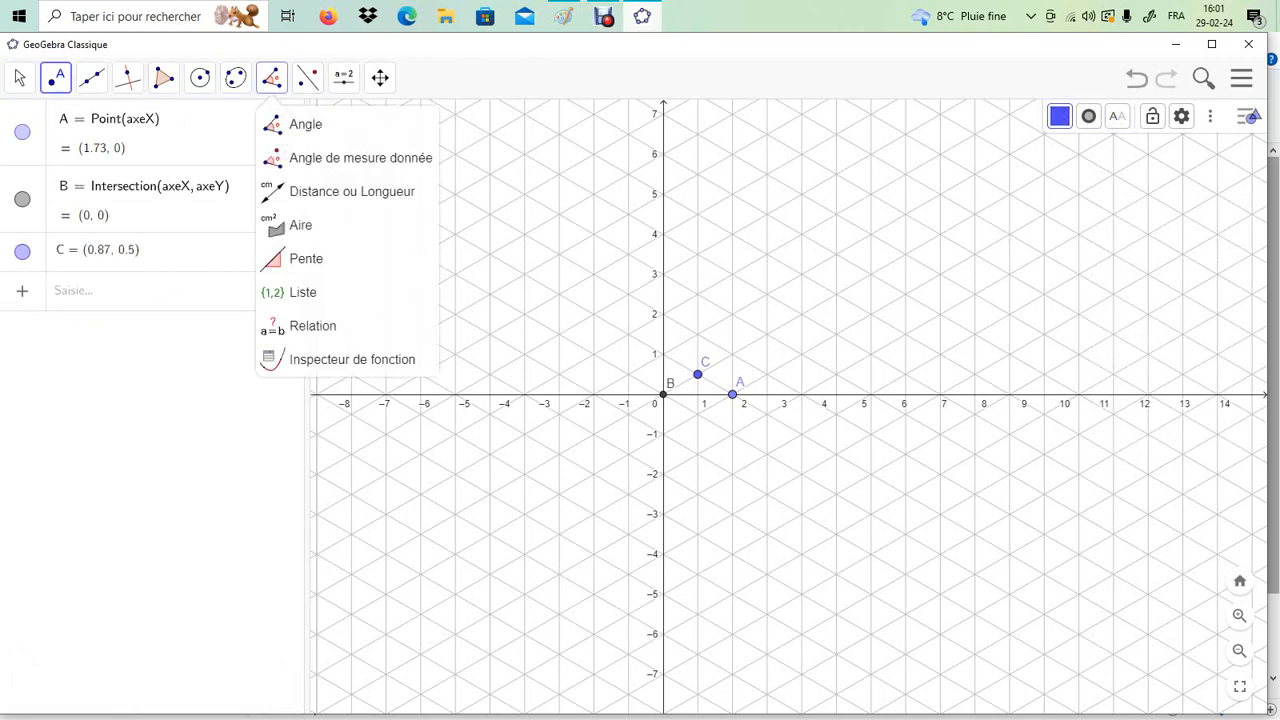
left_click(300, 124)
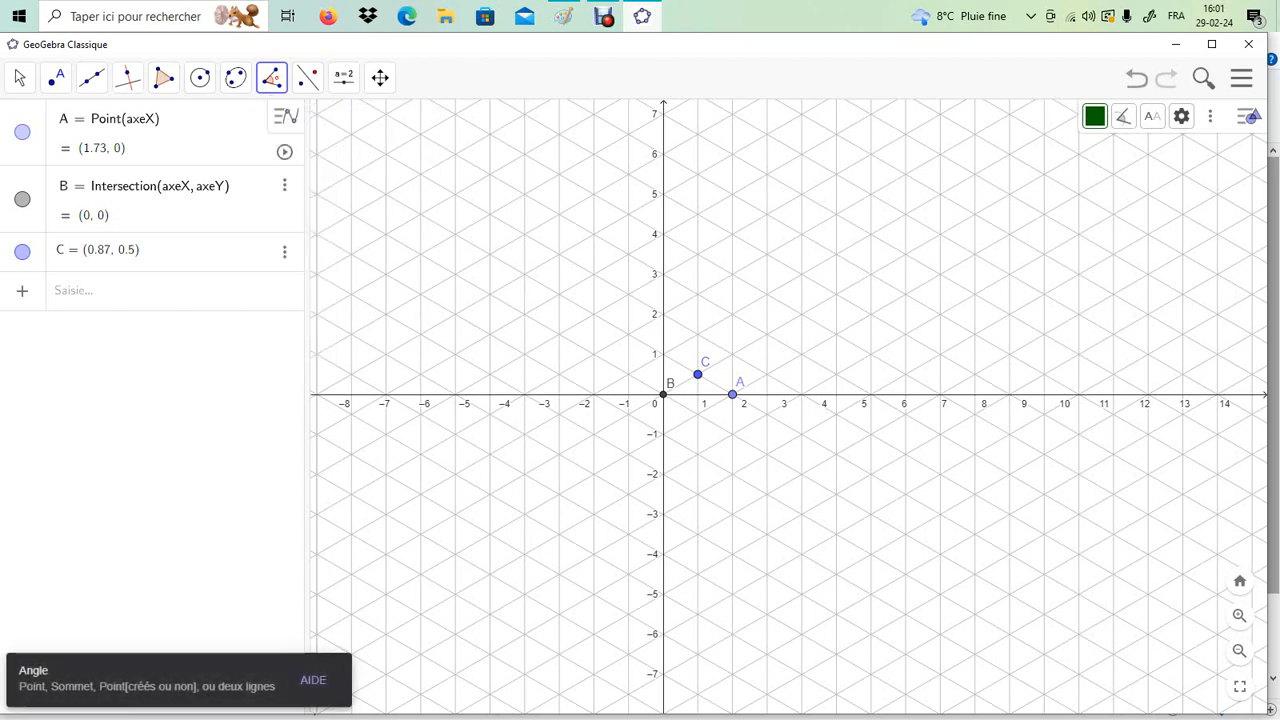
left_click(733, 394)
left_click(664, 393)
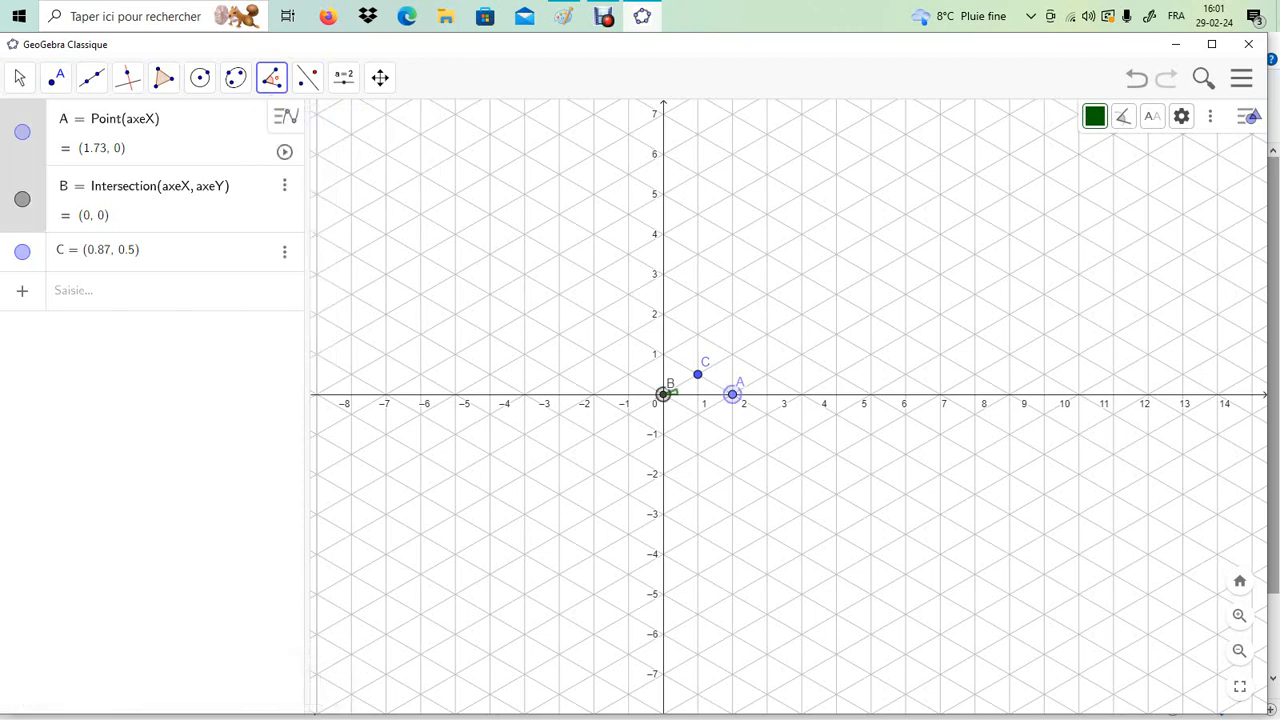
left_click(697, 374)
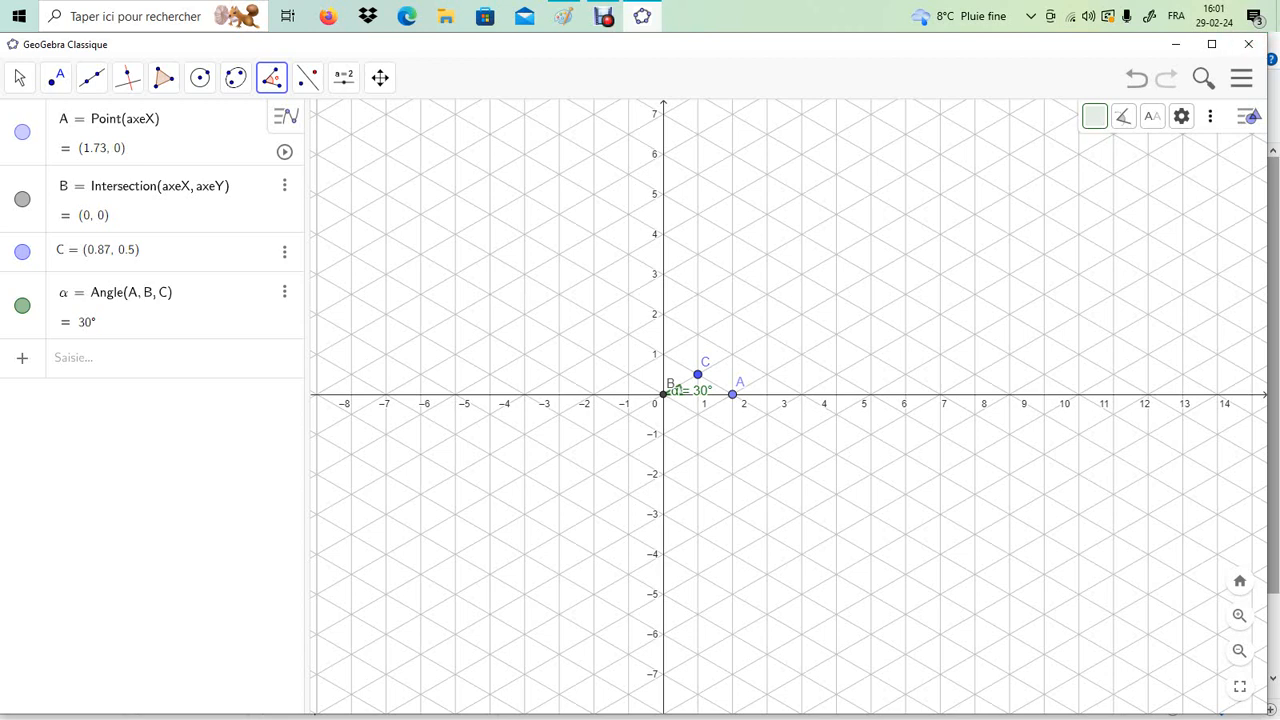
Review the graphics view's basic, grid, x-axis and y-axis settings, toggling the grid display off and back on.
left_click(1210, 116)
left_click(1181, 116)
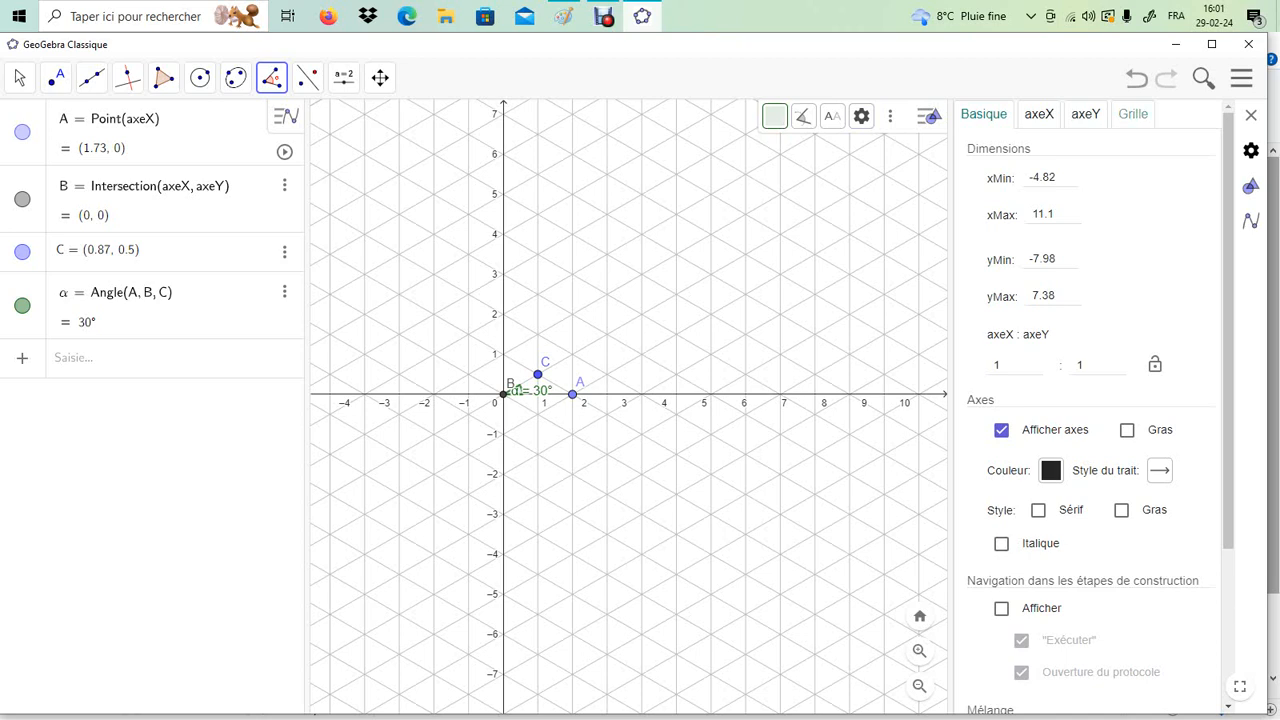
left_click(1133, 114)
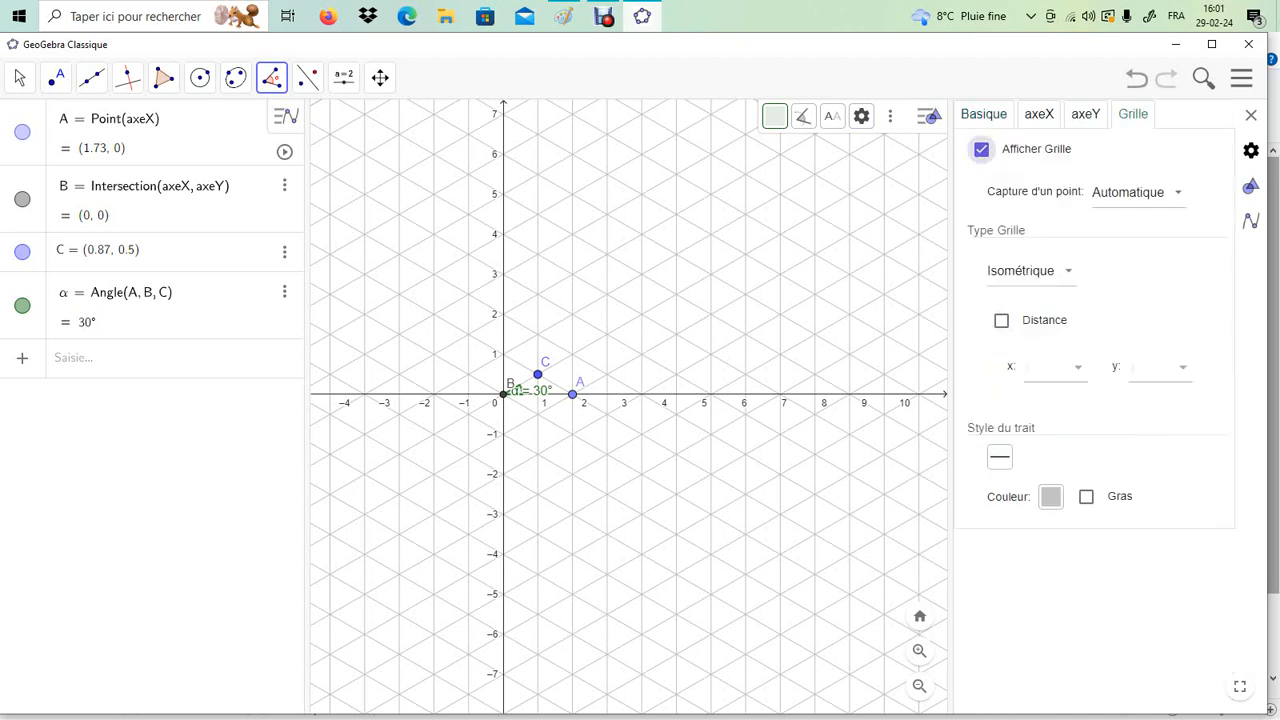
left_click(981, 149)
left_click(981, 149)
left_click(983, 114)
left_click(1039, 114)
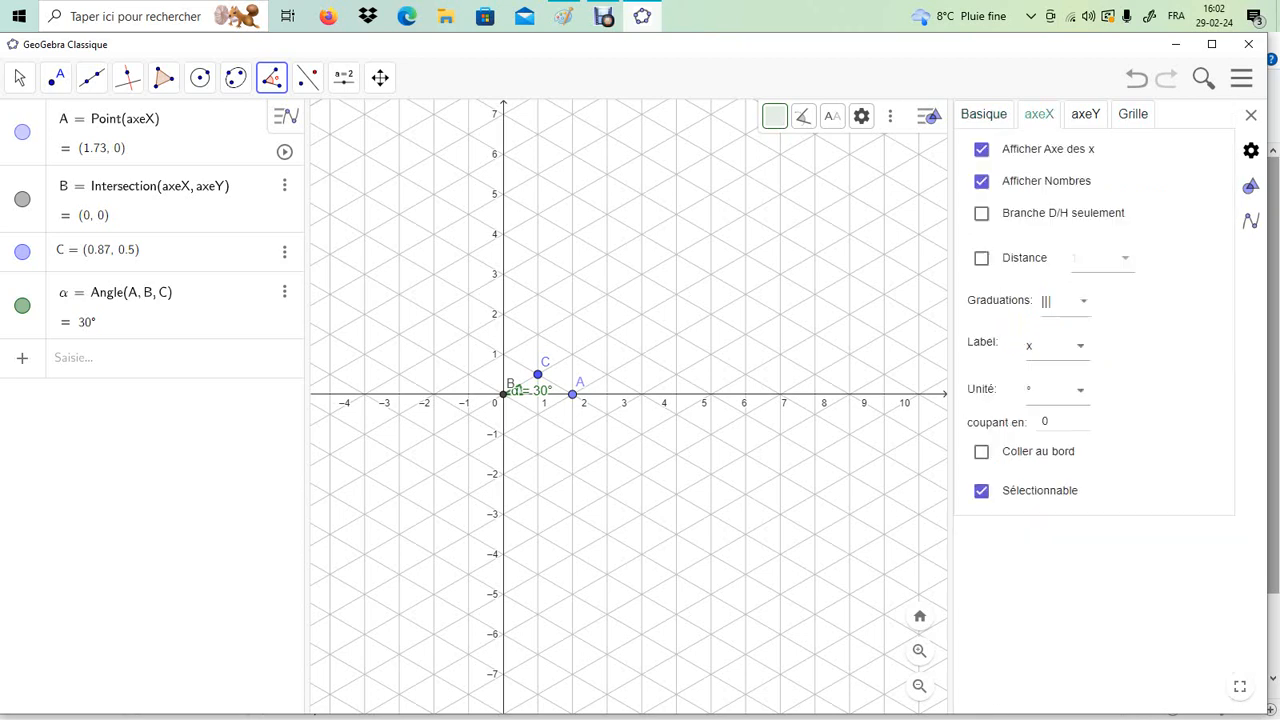
left_click(1085, 114)
Set the line style of the isometric grid to dashed.
left_click(1133, 114)
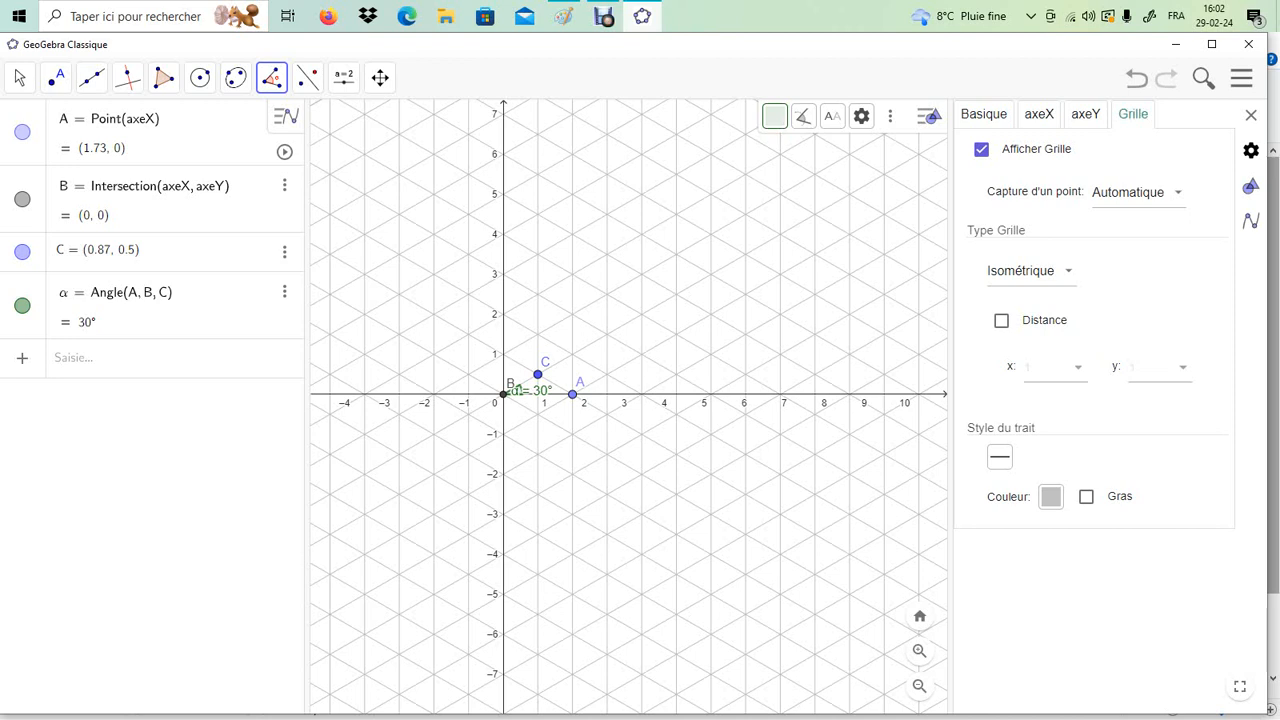
left_click(1000, 457)
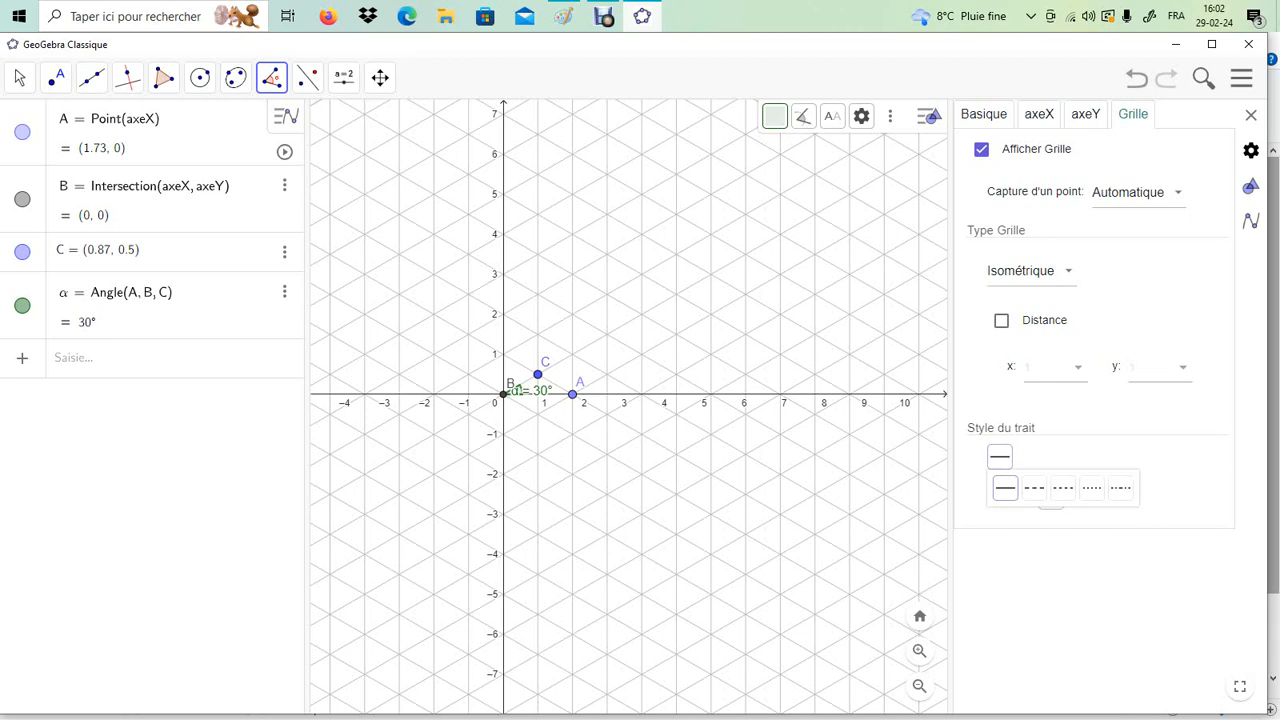
left_click(1005, 487)
left_click(1000, 457)
left_click(1034, 487)
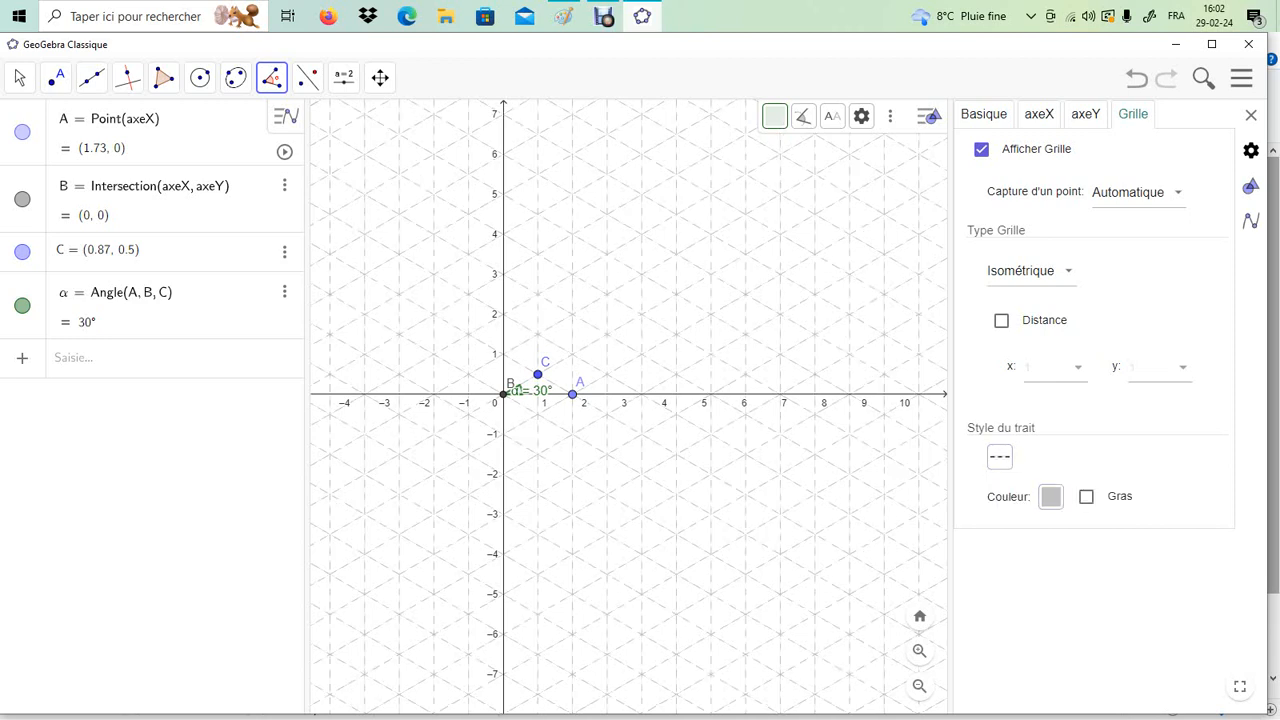
Make the grid lines bold and blue (#0033CC), and widen the graphics view over the settings area.
left_click(1086, 496)
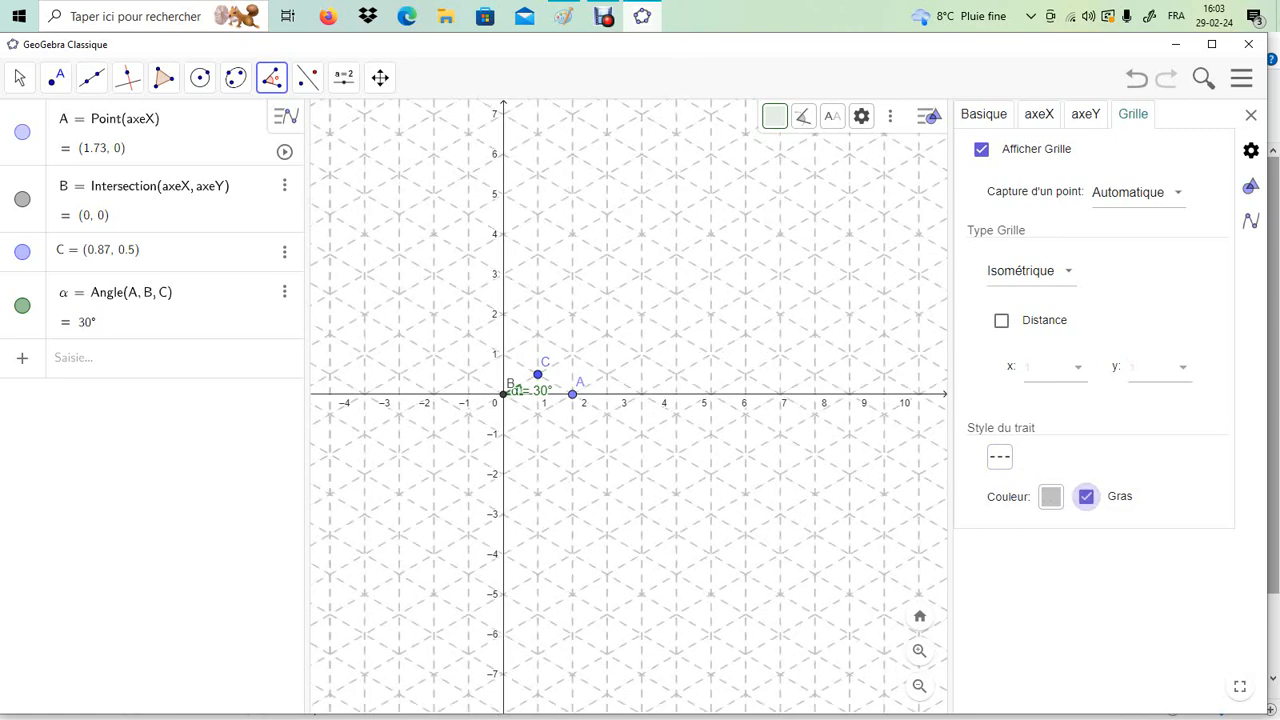
left_click(1050, 497)
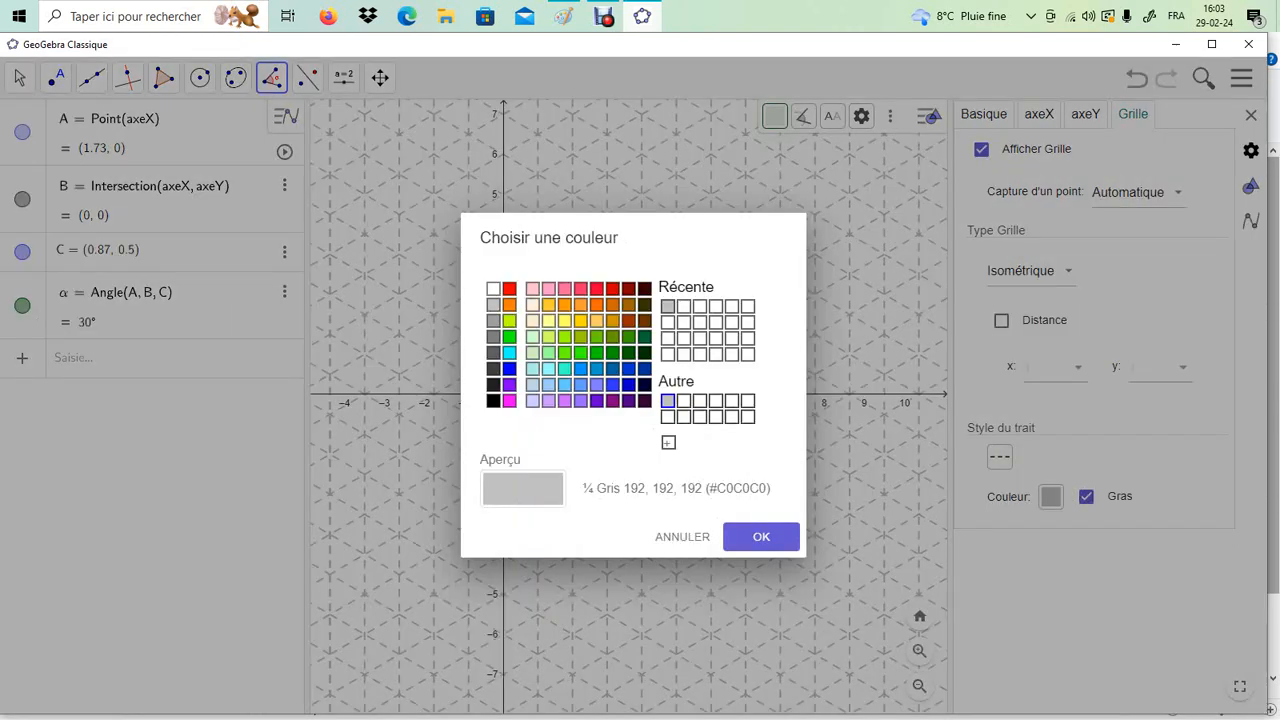
left_click(629, 369)
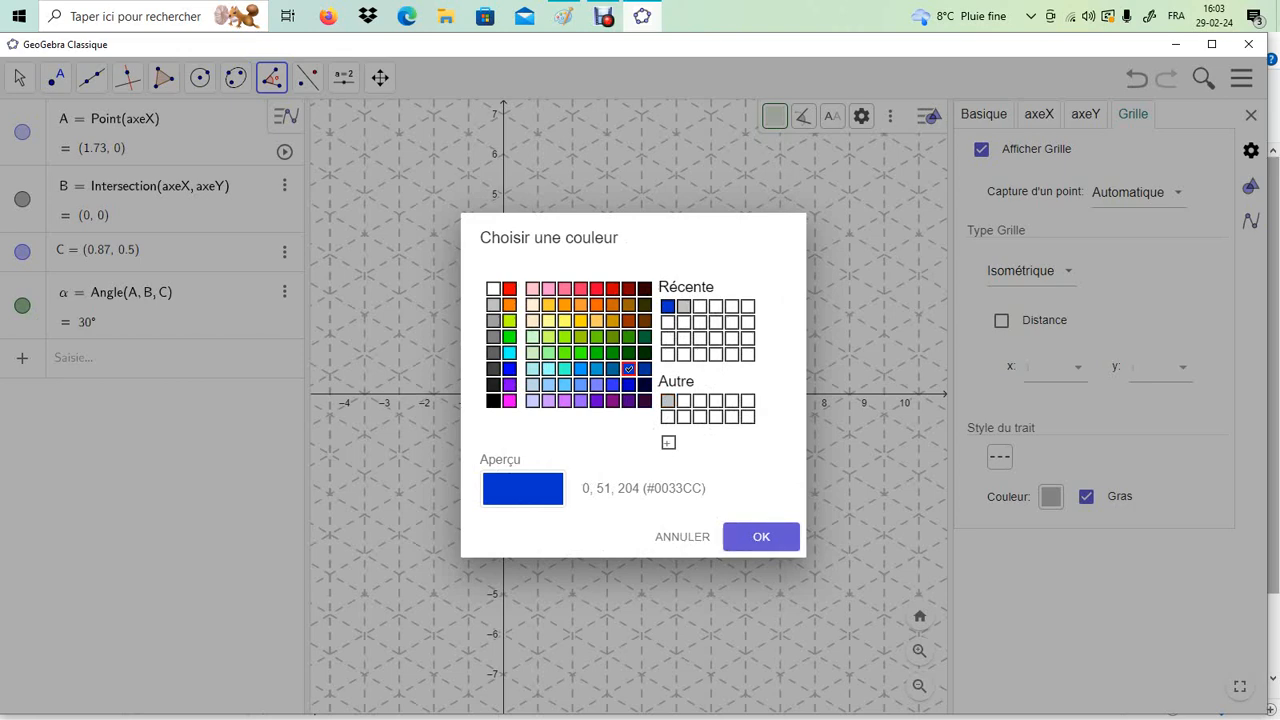
key("Return")
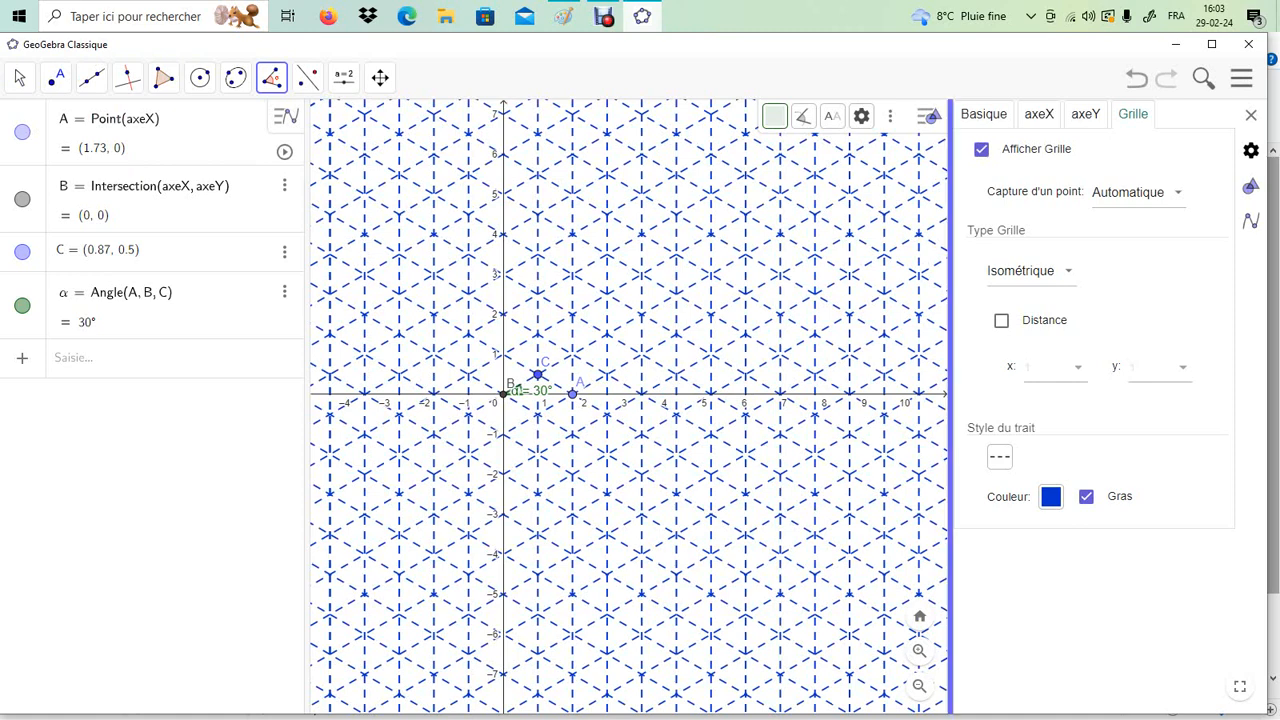
left_click_drag(950, 406, 1264, 406)
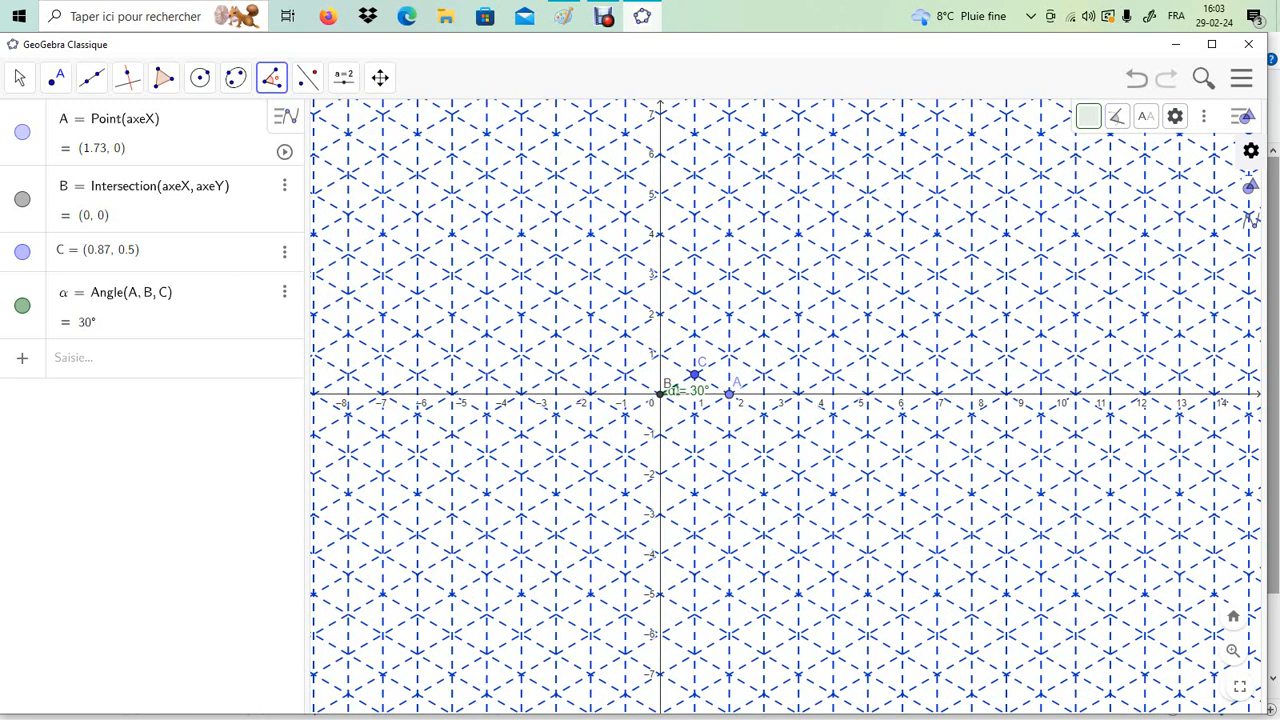
Close the current construction and reopen GeoGebra with an empty one.
left_click(1088, 116)
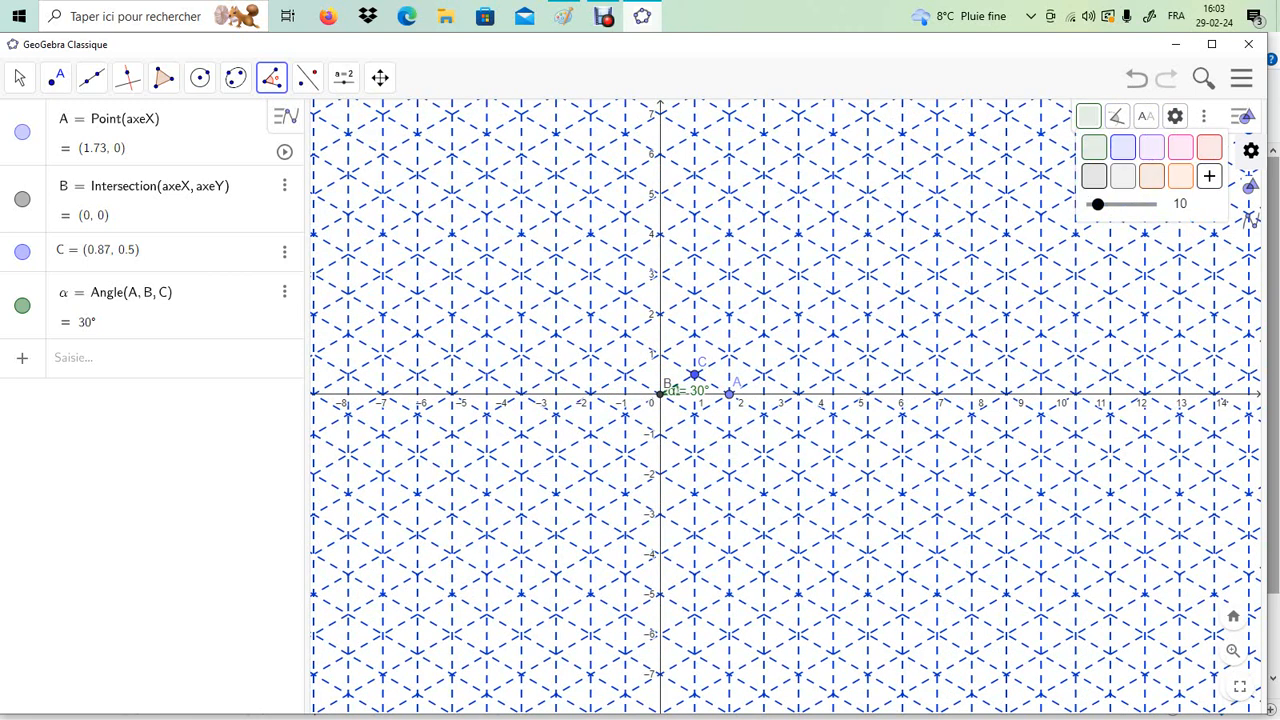
left_click(1052, 130)
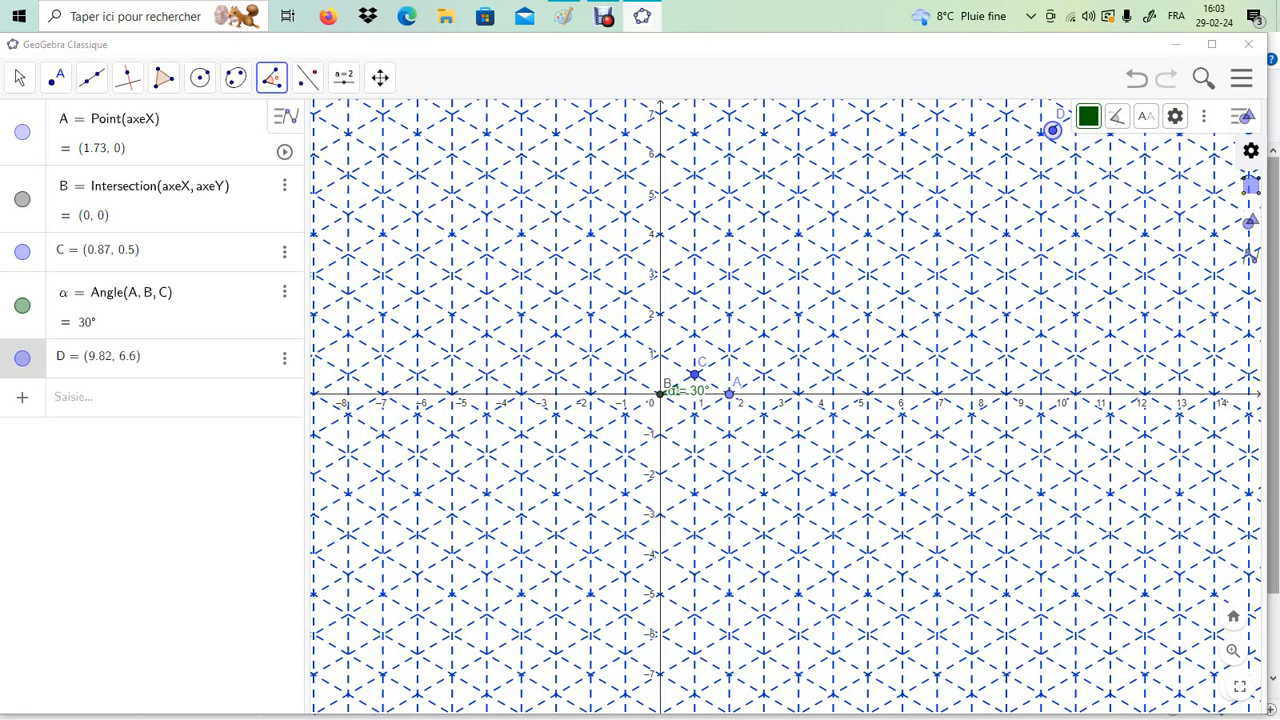
right_click(642, 16)
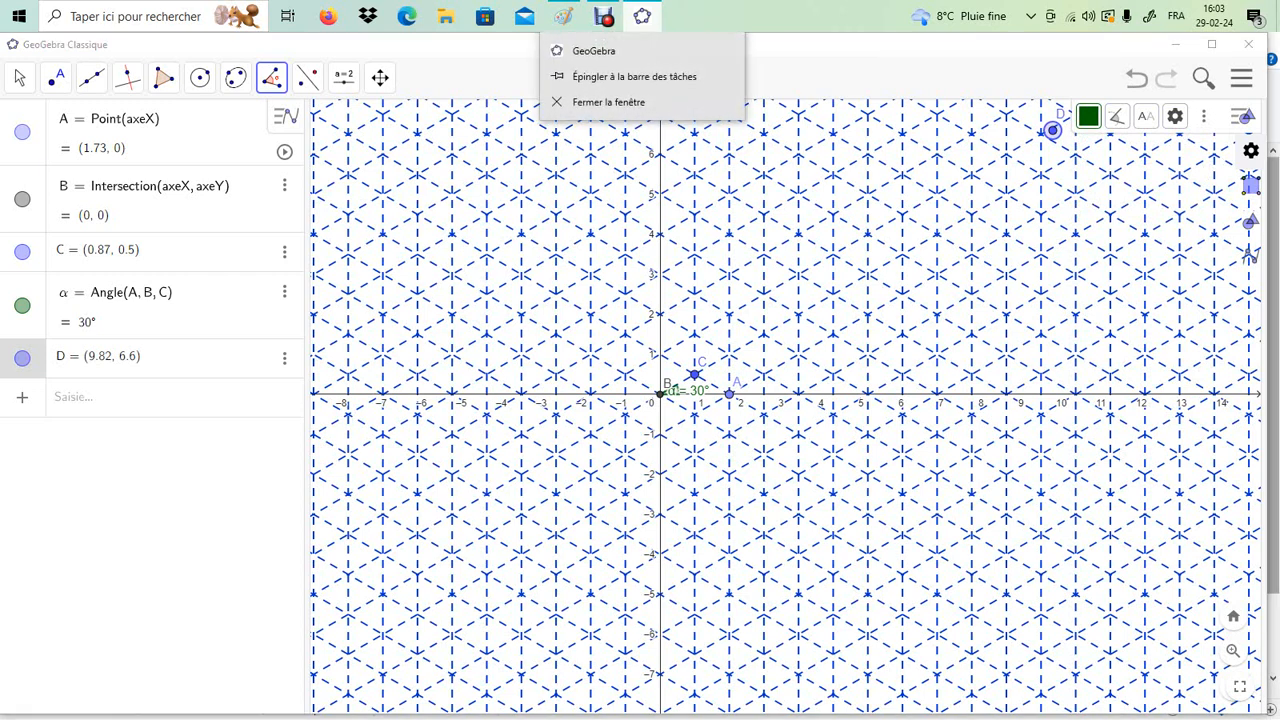
key("Escape")
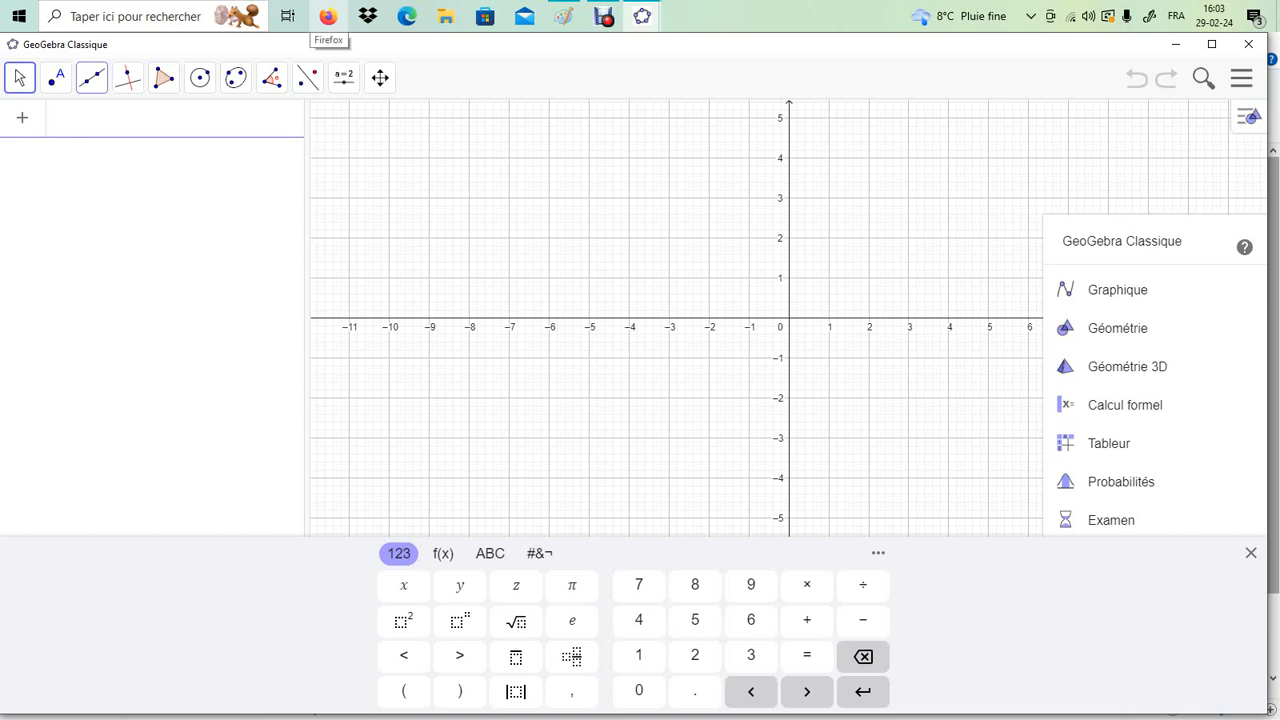
Look through the available line, perpendicular-type and polygon construction tools.
left_click(91, 77)
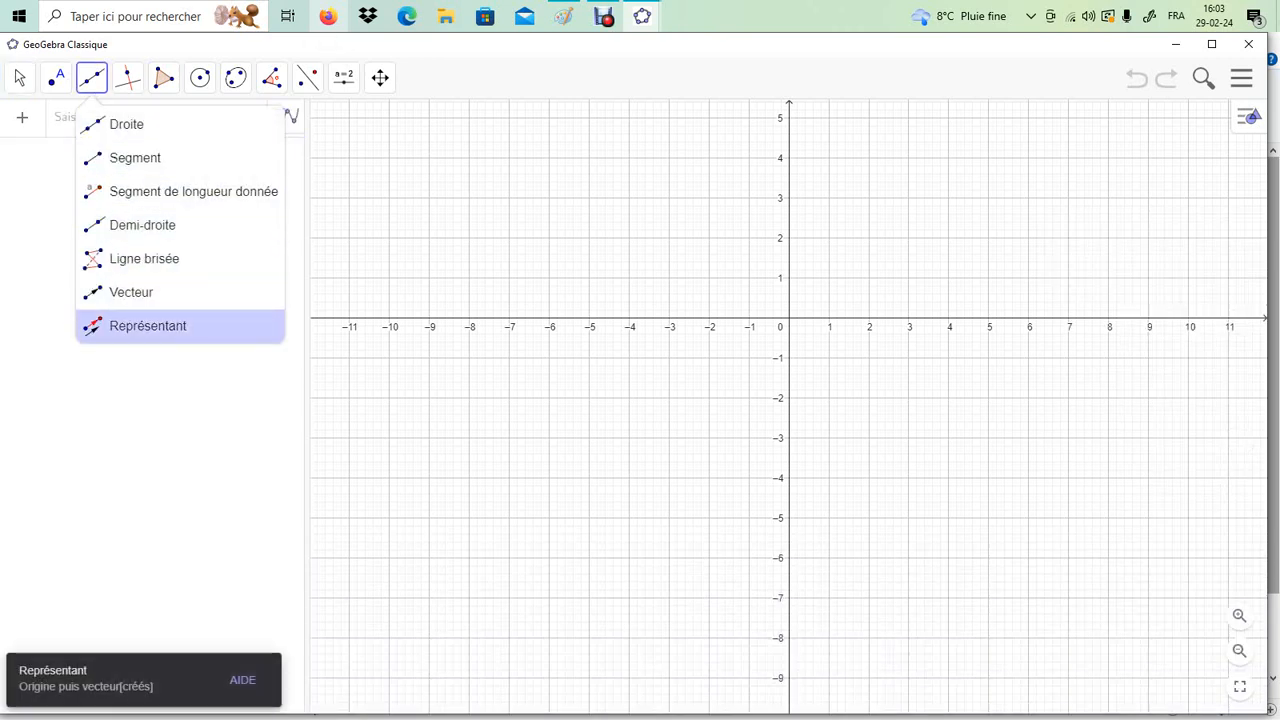
left_click(127, 77)
left_click(127, 77)
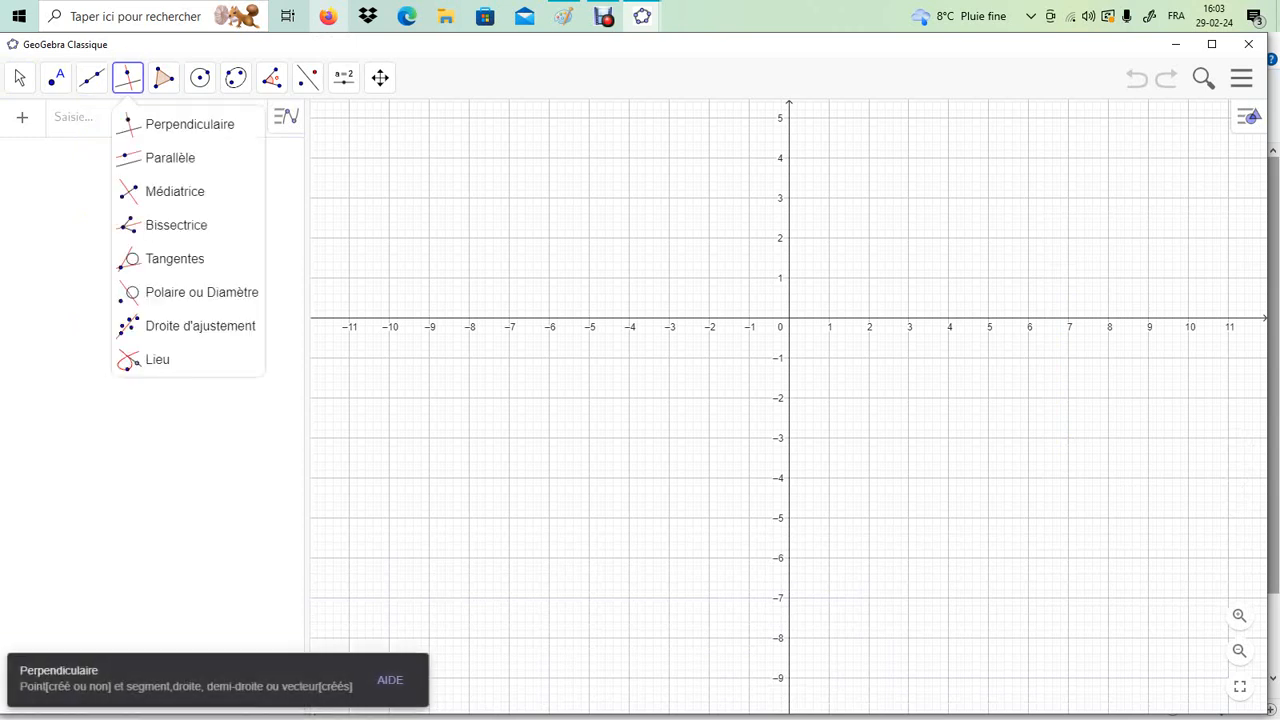
left_click(163, 77)
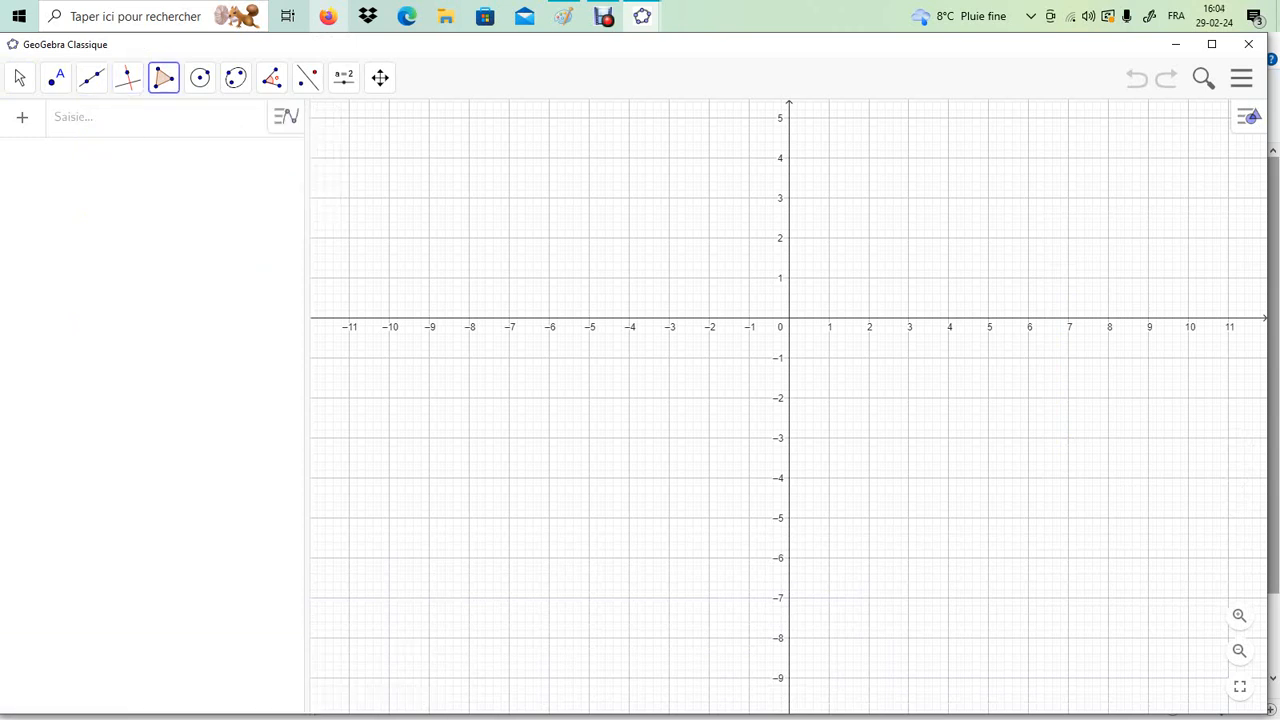
left_click(163, 77)
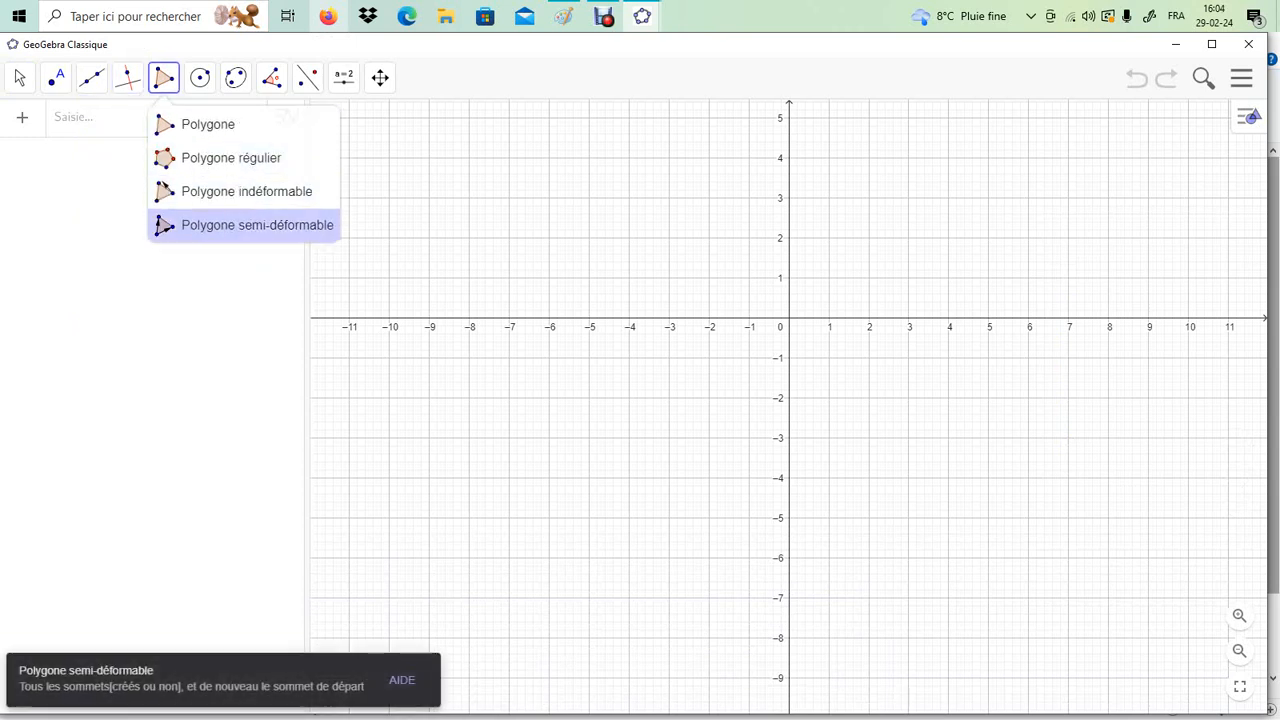
Draw a circle centred at (-6, 3) through the point (-6.42, 0.71), and undo it.
left_click(200, 77)
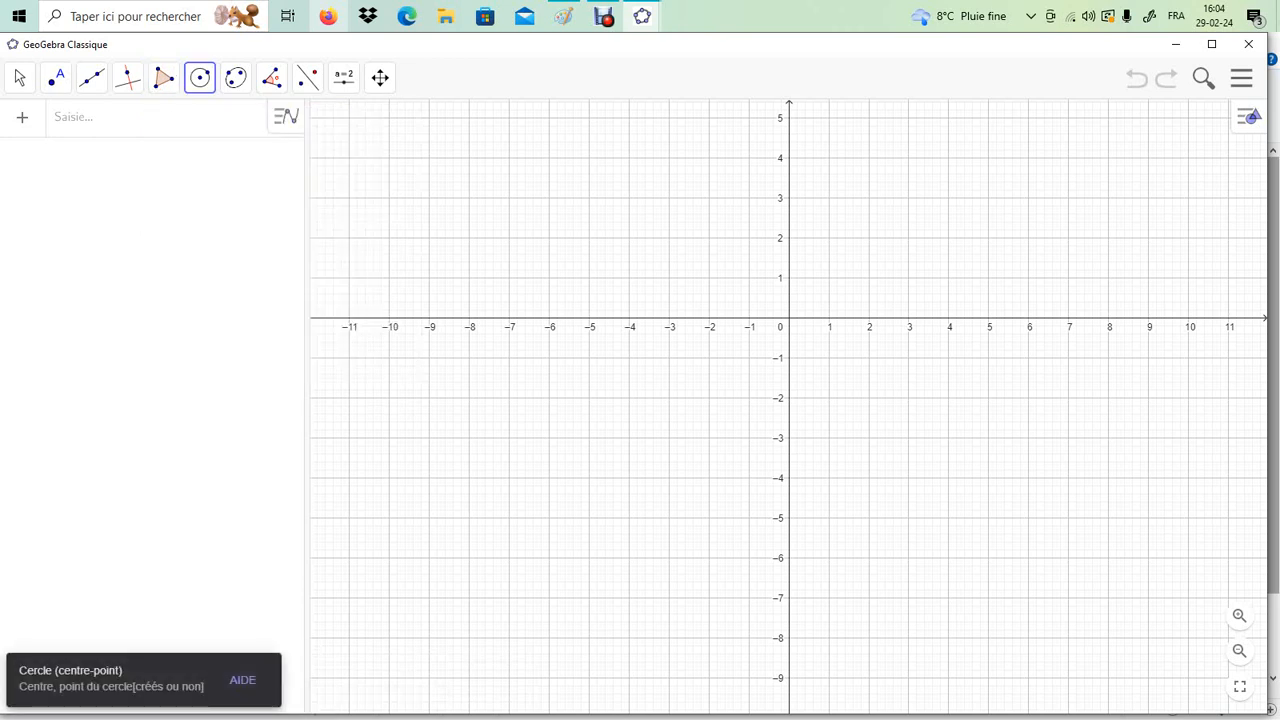
left_click(548, 197)
left_click(531, 289)
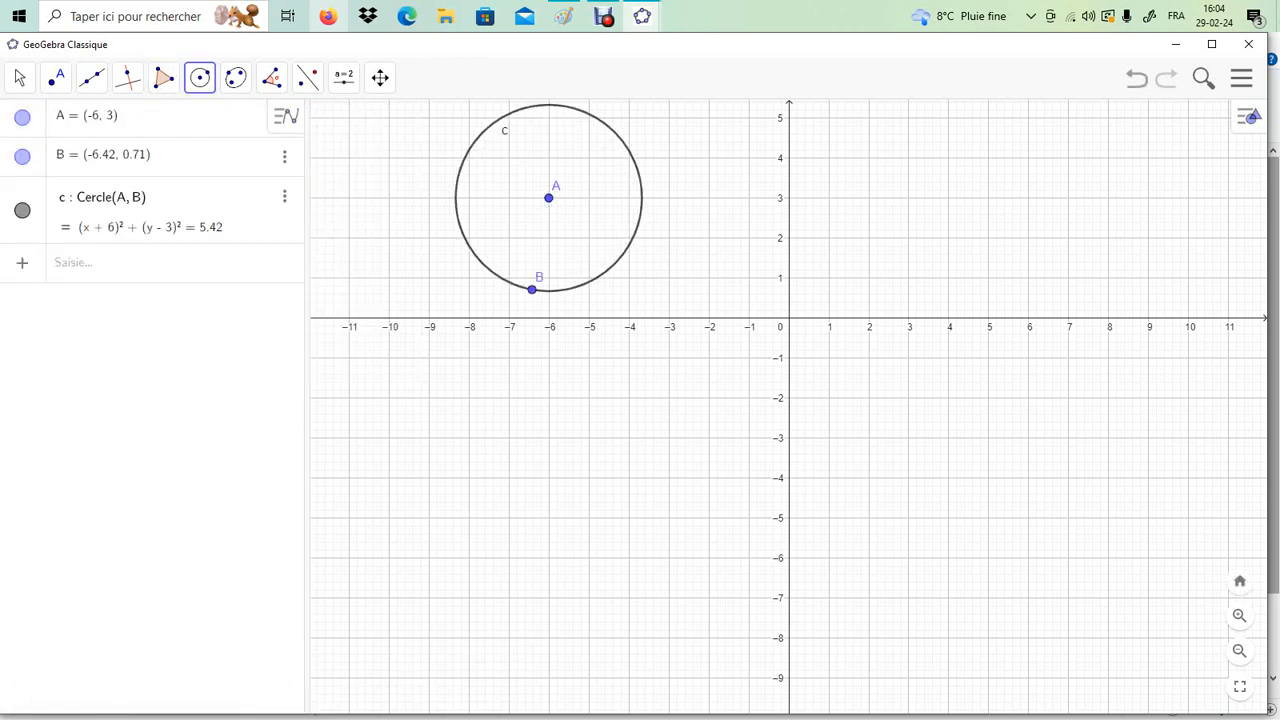
left_click(19, 77)
left_click(57, 123)
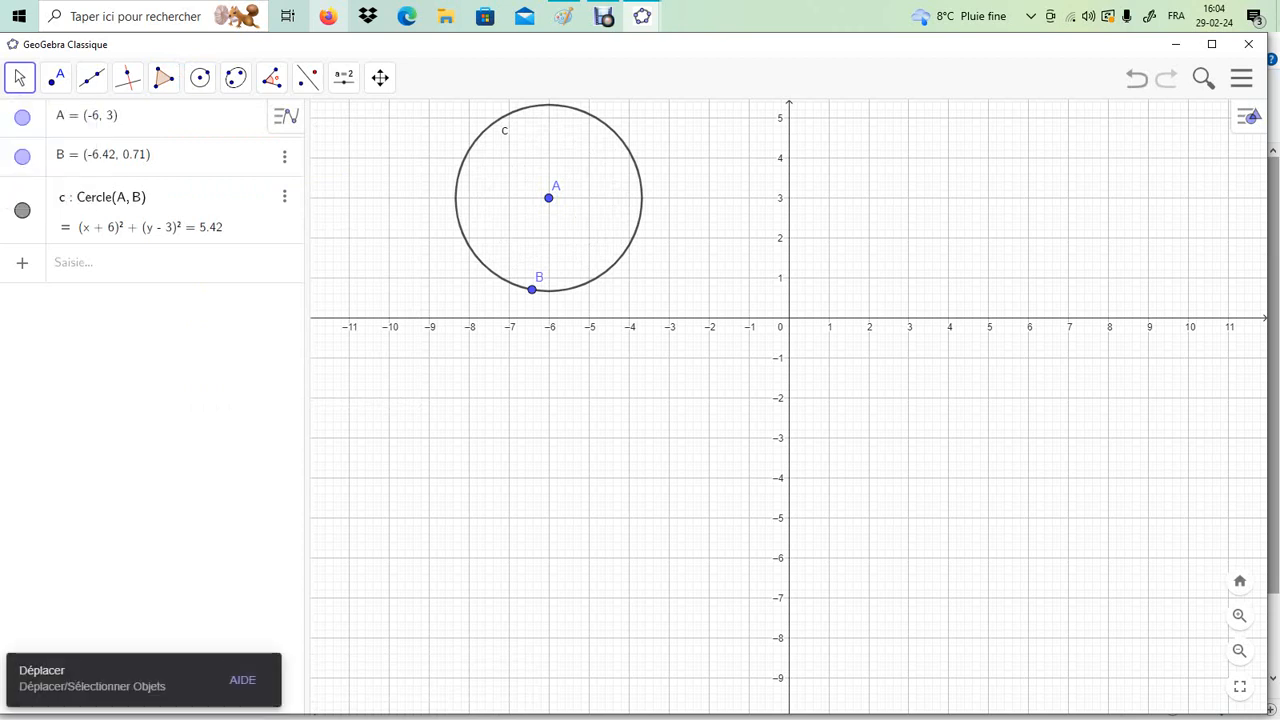
key("ctrl+z")
Examine the file commands for creating, opening, saving, exporting and sharing a construction.
left_click_drag(700, 330, 608, 336)
left_click(130, 117)
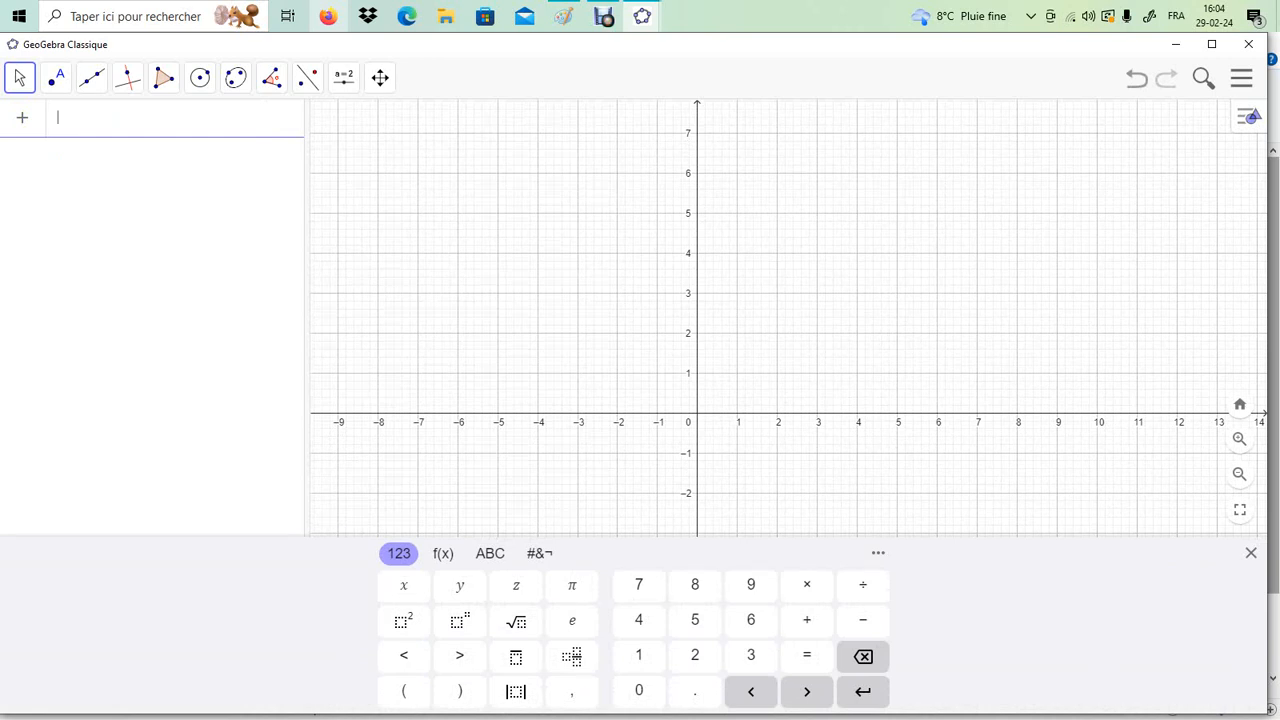
left_click(1241, 78)
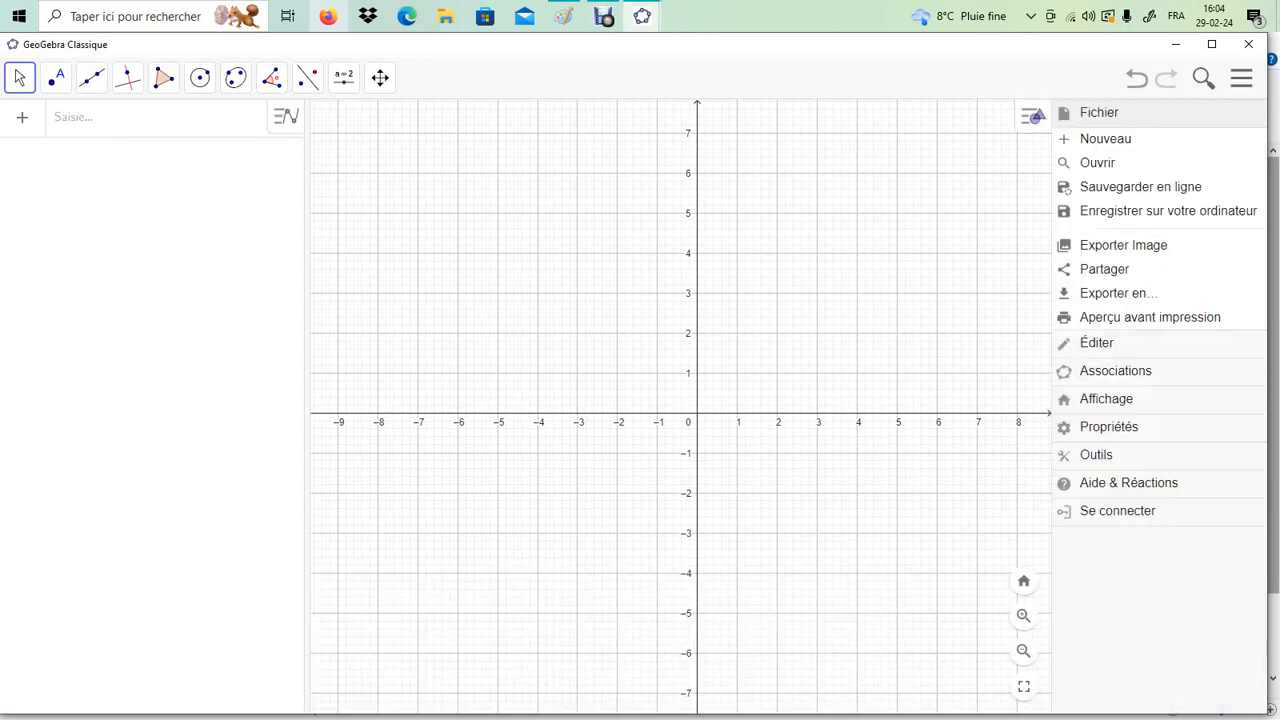
key("Escape")
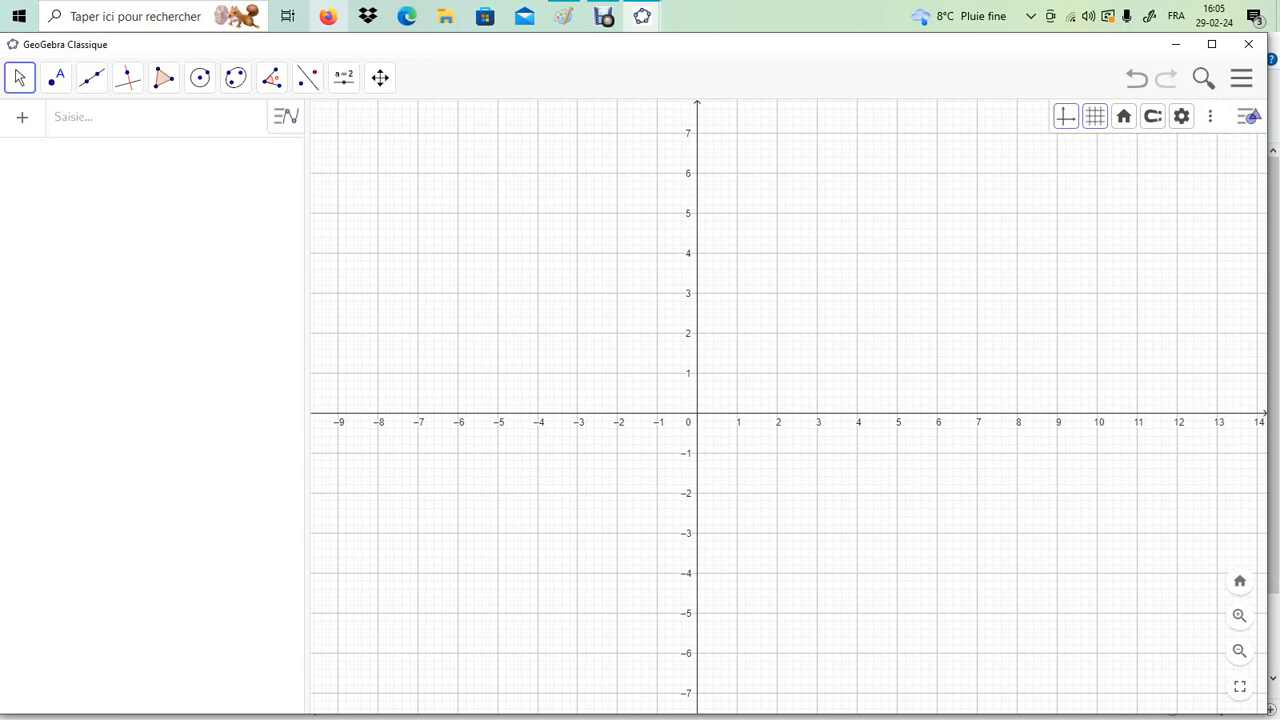
Open the Calcul formel view beside the graphics view, undo the last view shift, and close Calcul formel.
left_click(1210, 116)
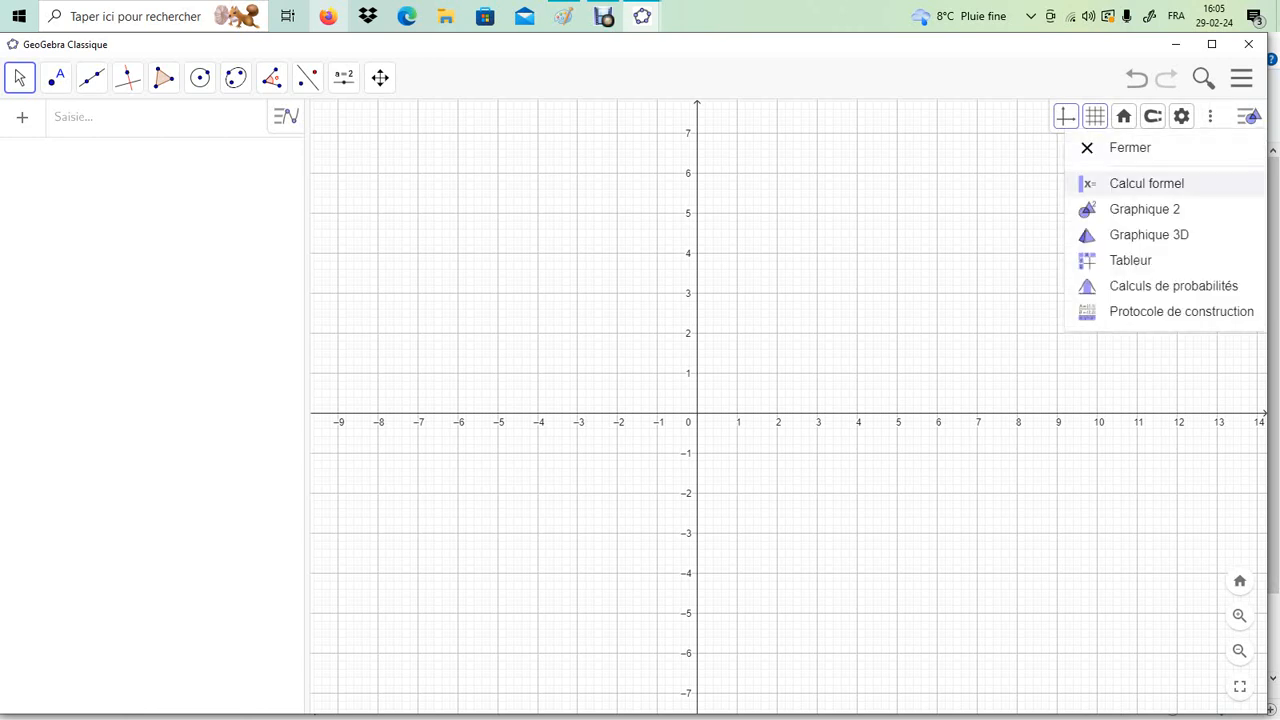
left_click(1146, 183)
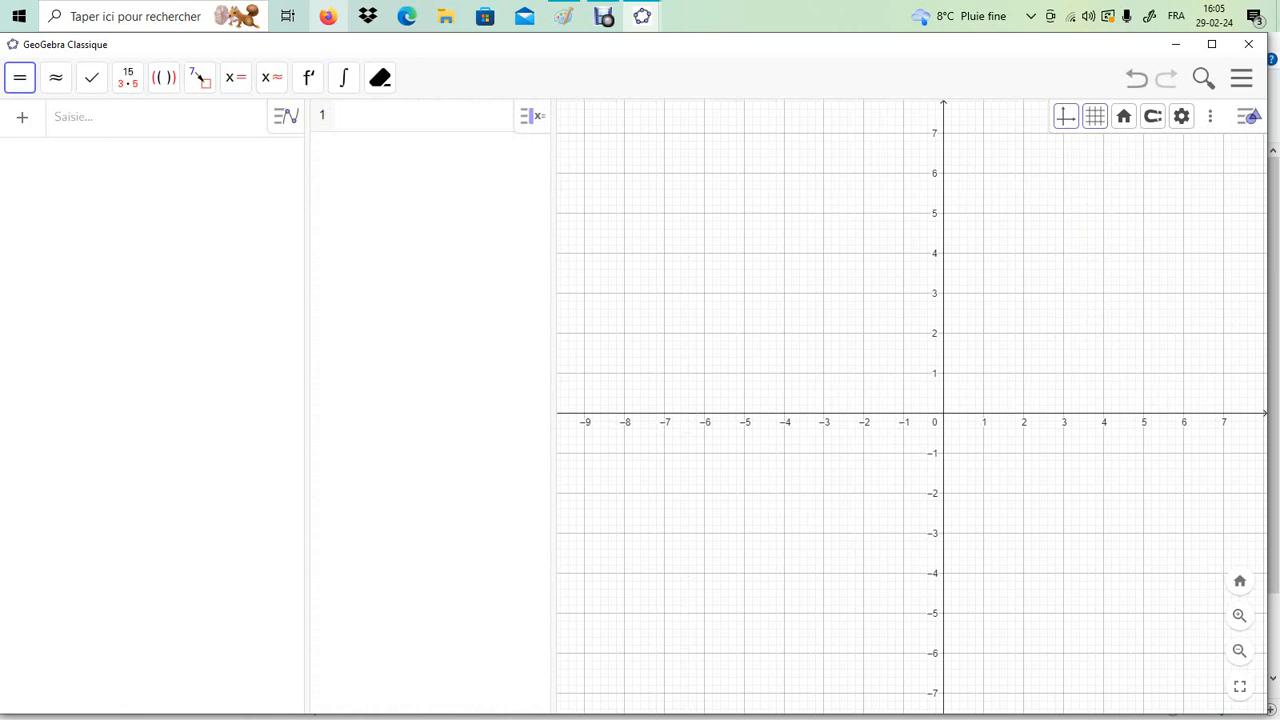
left_click(1136, 78)
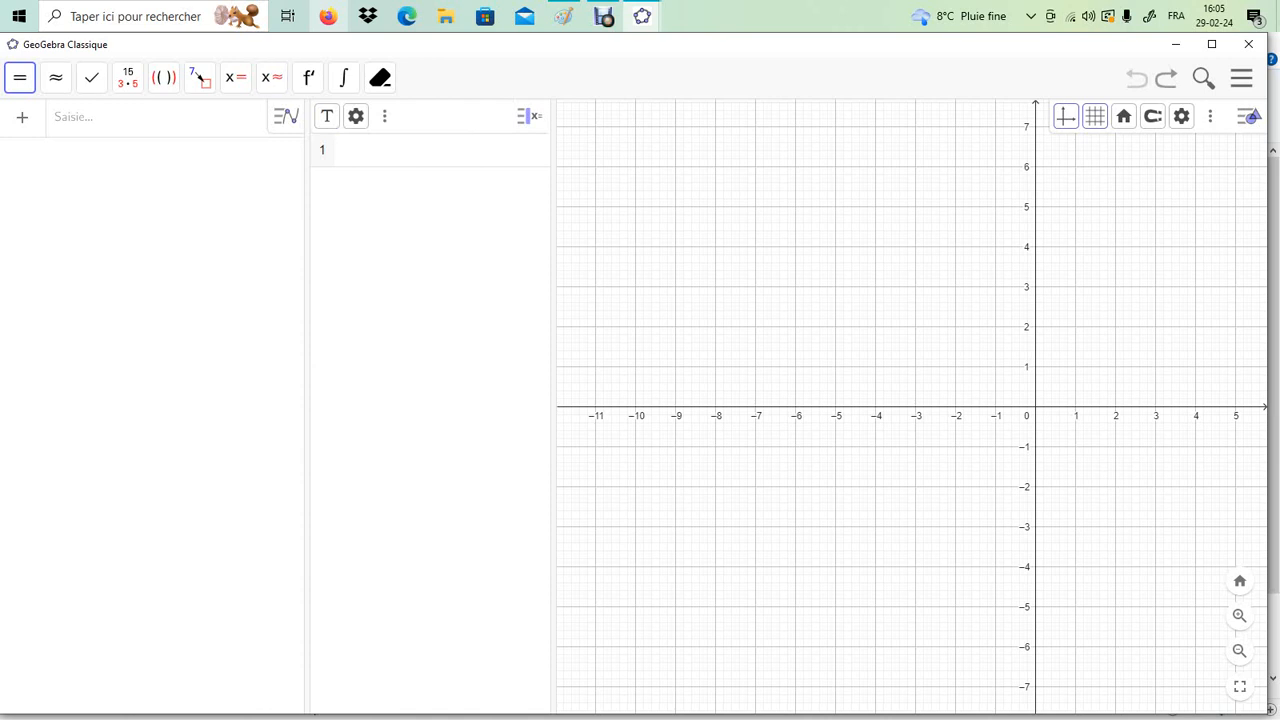
left_click(384, 116)
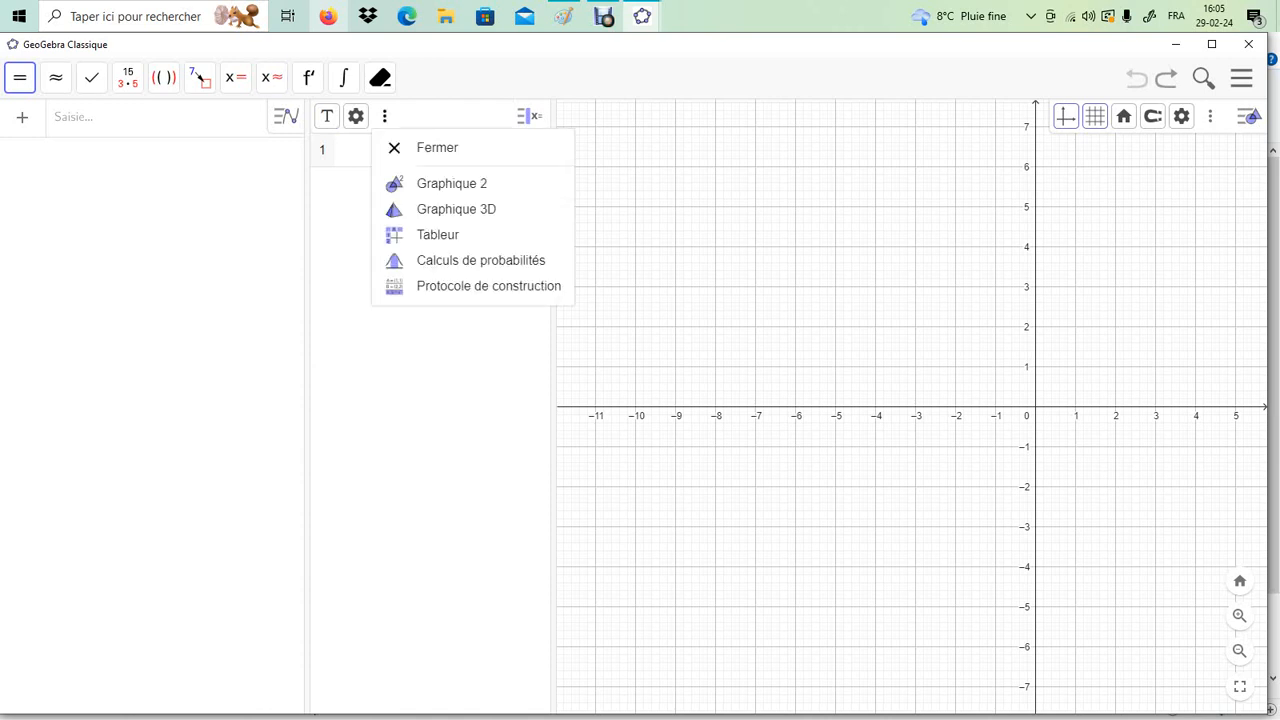
left_click(430, 147)
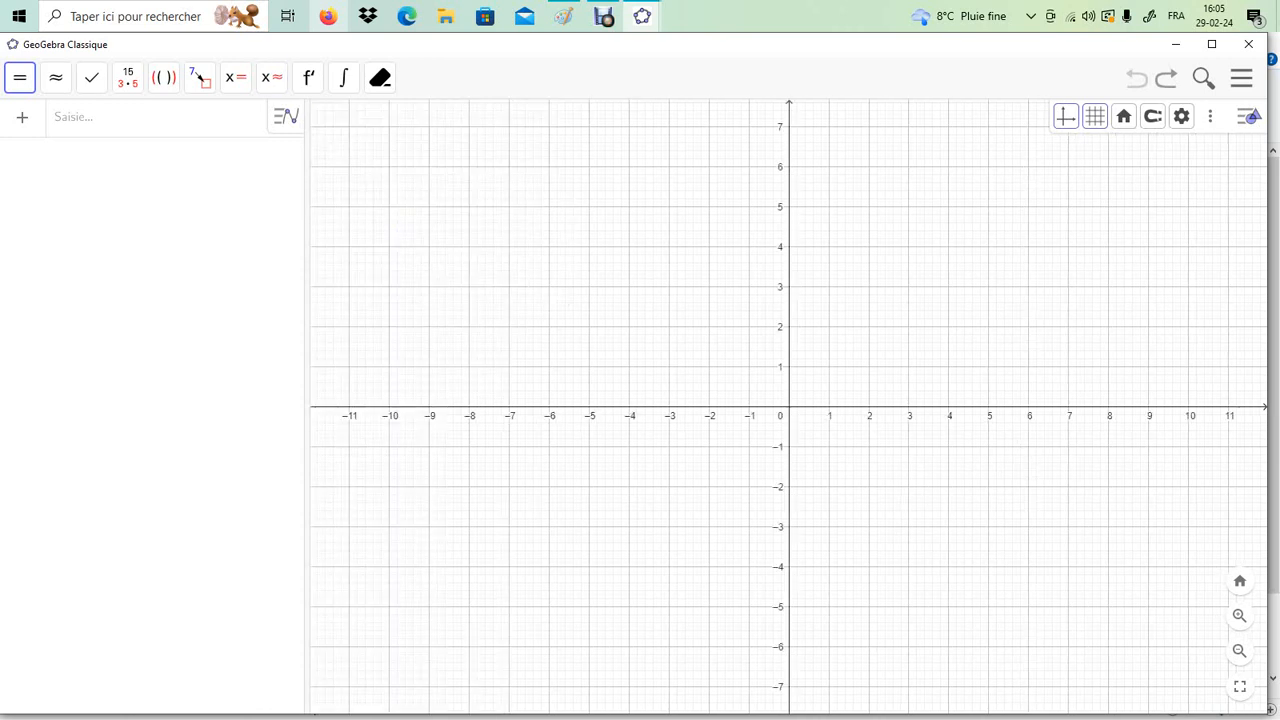
Hide the grid of the graphics view, keeping the axes displayed.
left_click(150, 117)
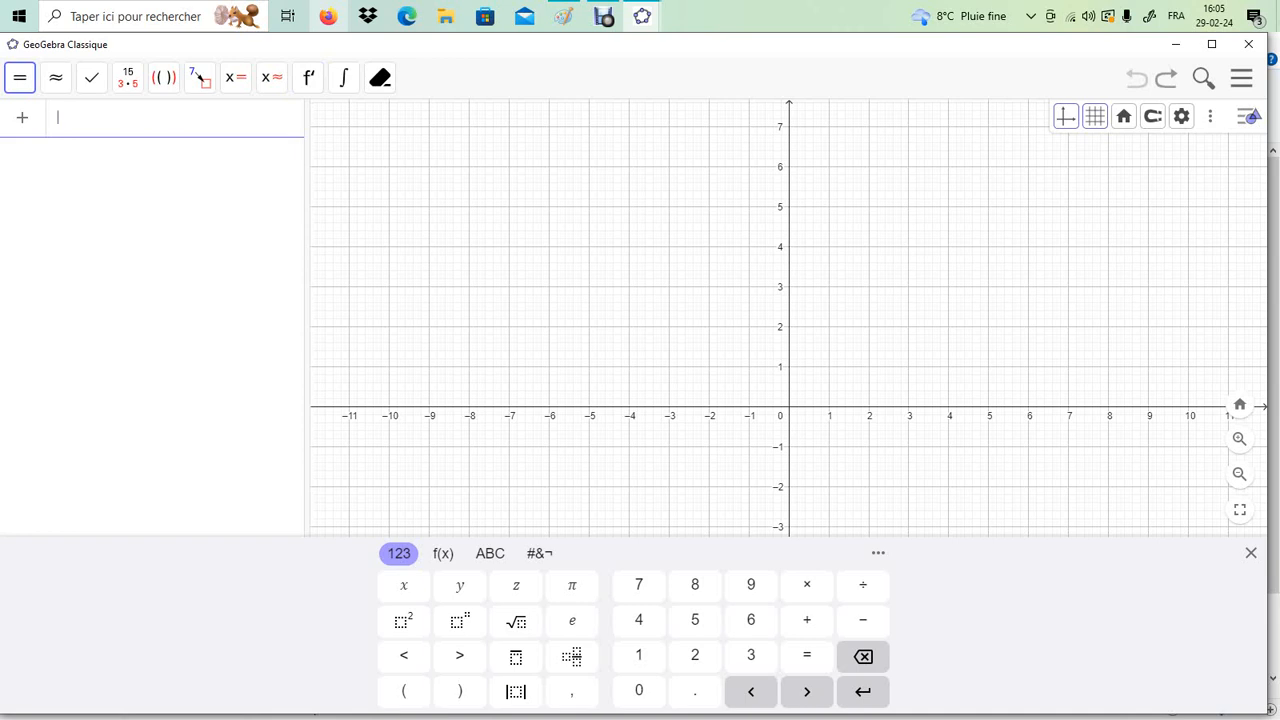
key("Escape")
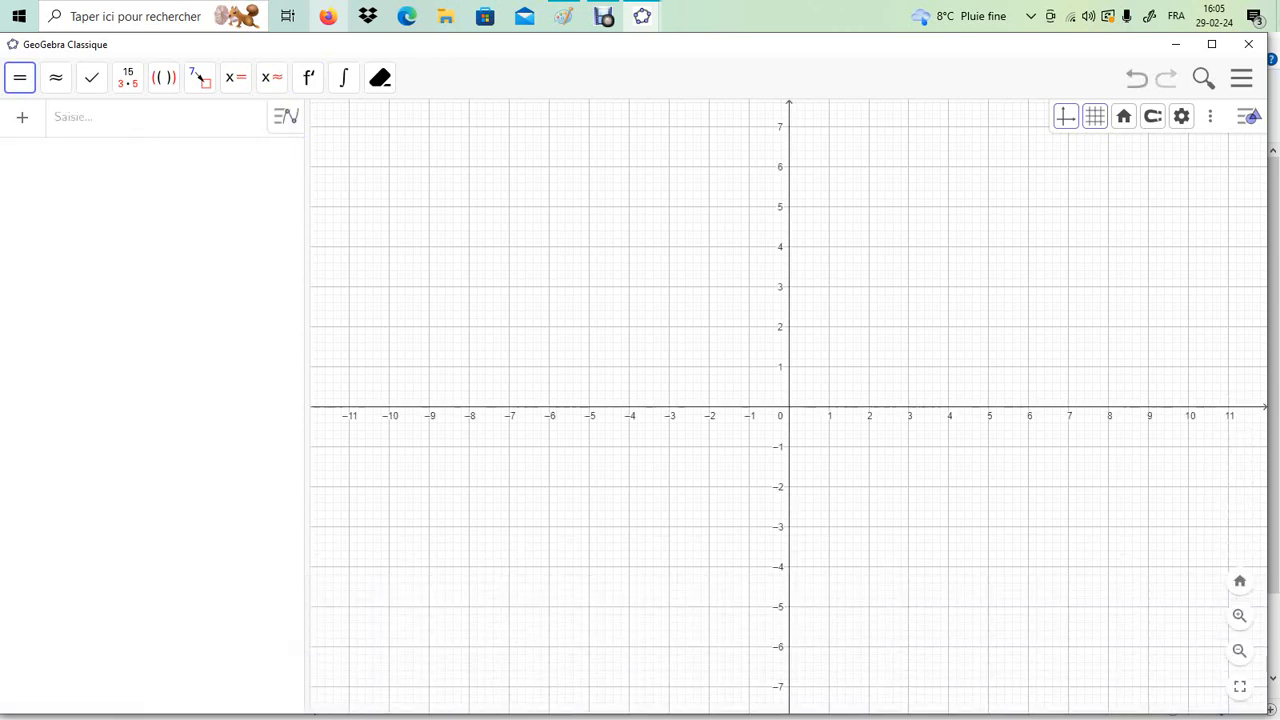
left_click(1095, 116)
left_click(1100, 148)
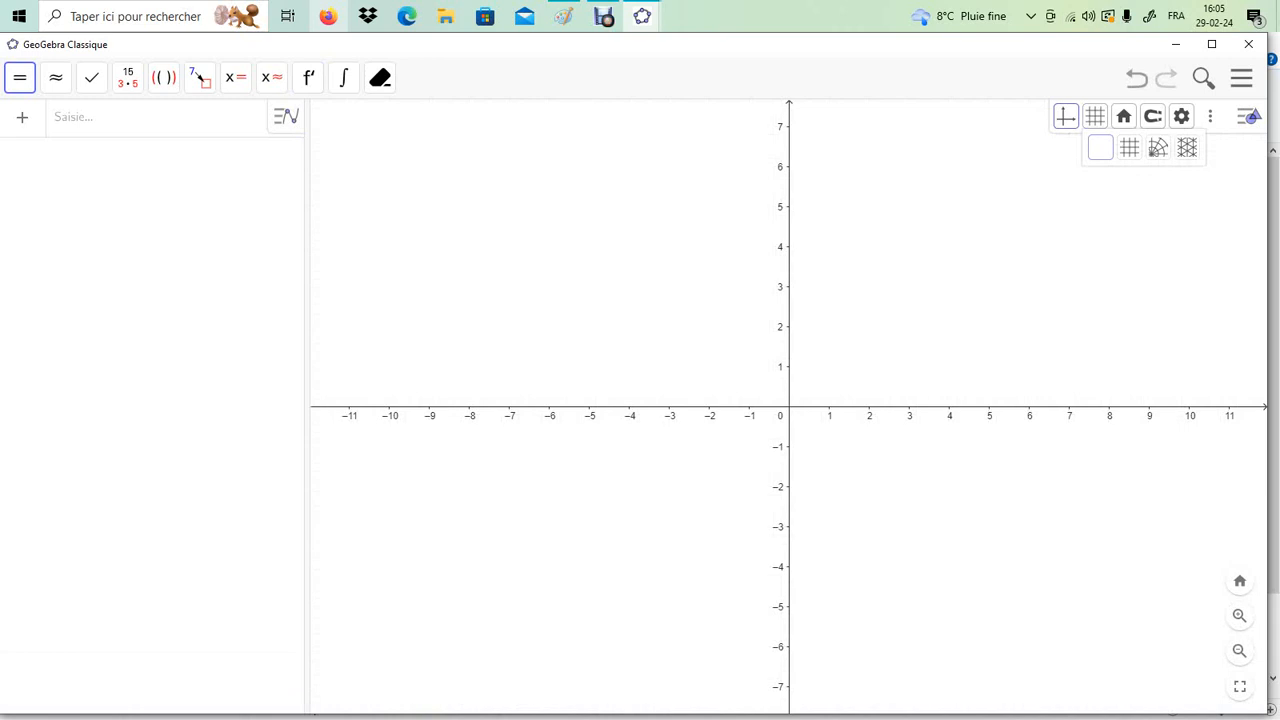
Enter the command Surface((u,v),u,-5,5,v,-2,2) in the algebra input to create a rectangular grid surface.
left_click(100, 117)
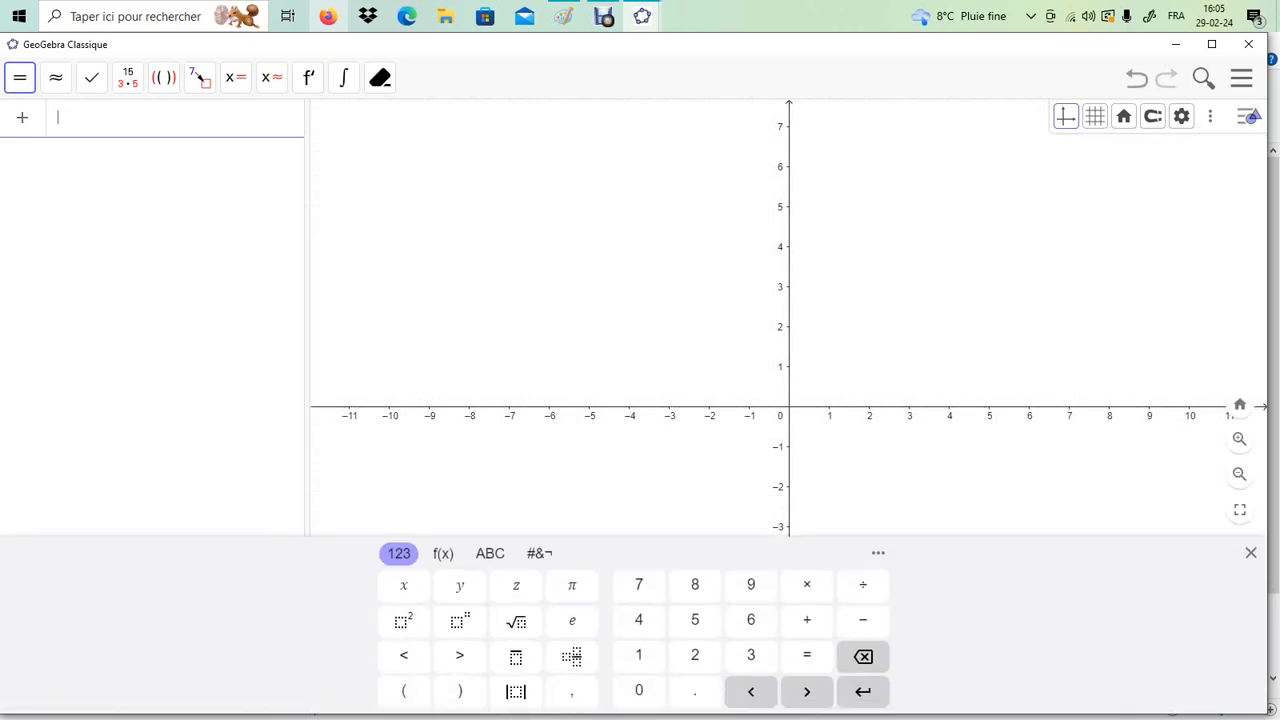
type("sur")
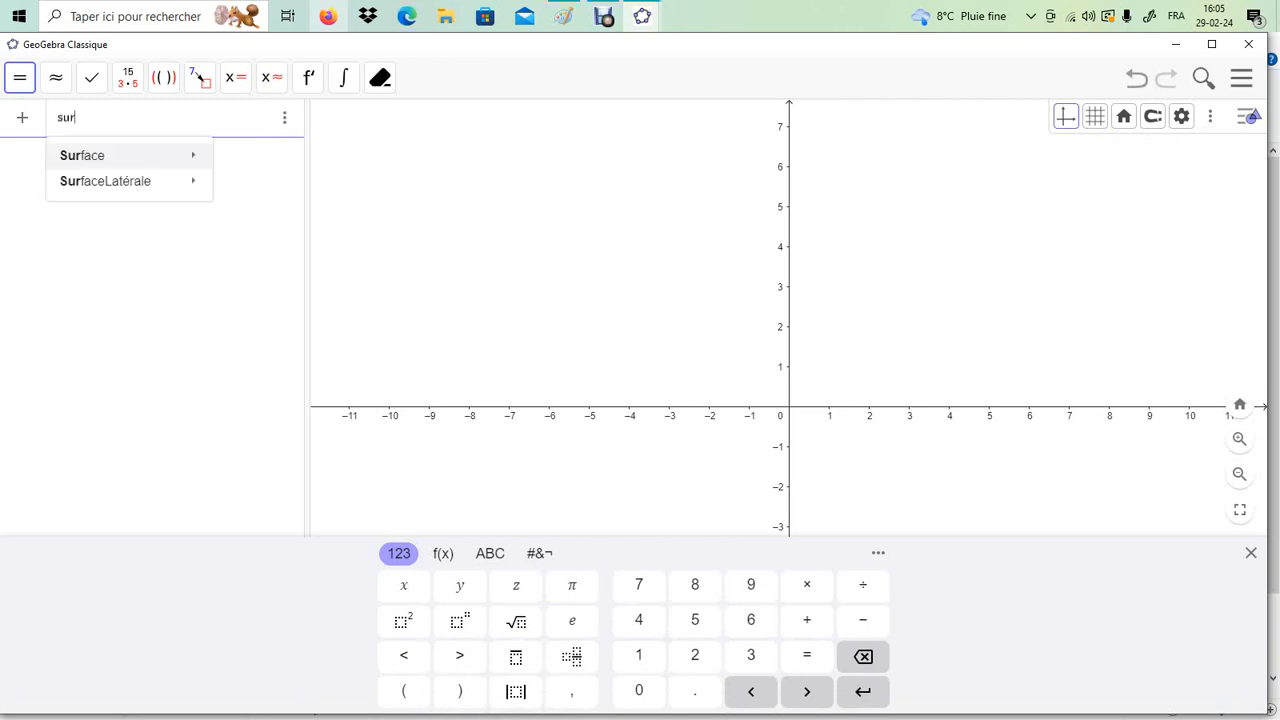
type("face((")
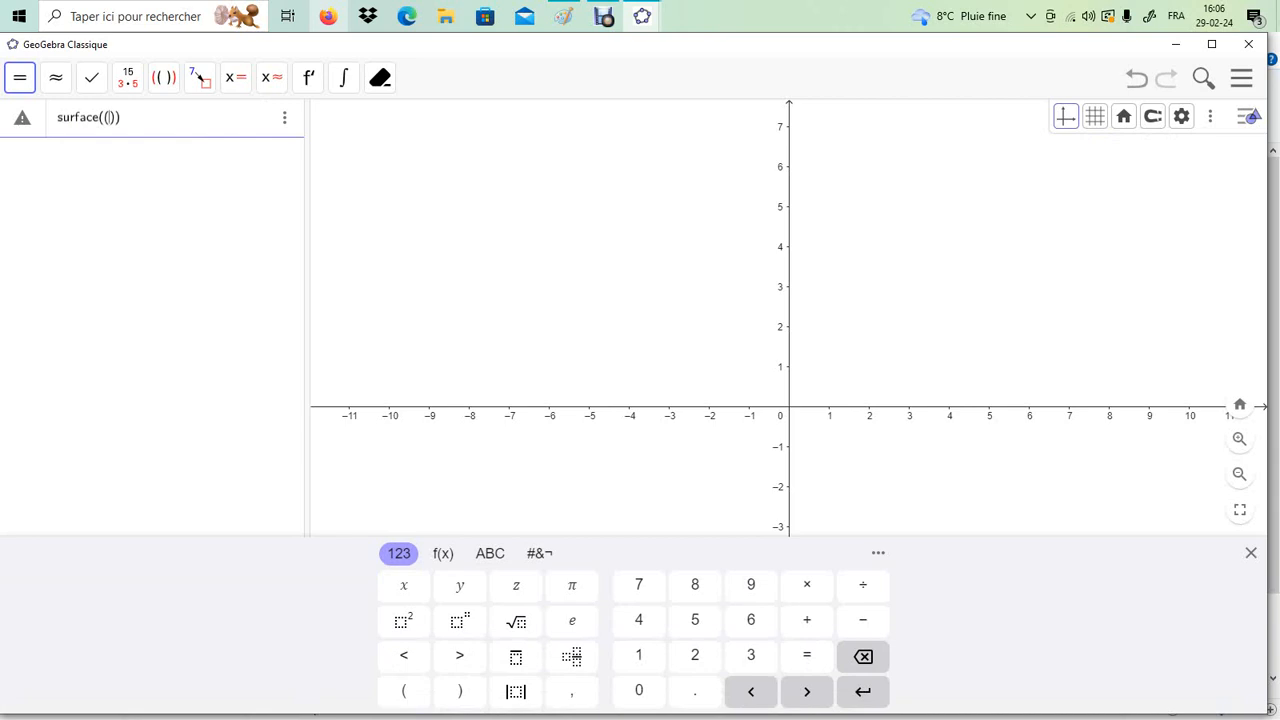
type("u,v")
key("Right")
type(",")
type("u")
type(",-")
type("5,")
type("5")
type(",v,-")
type("2")
type(",2")
key("Return")
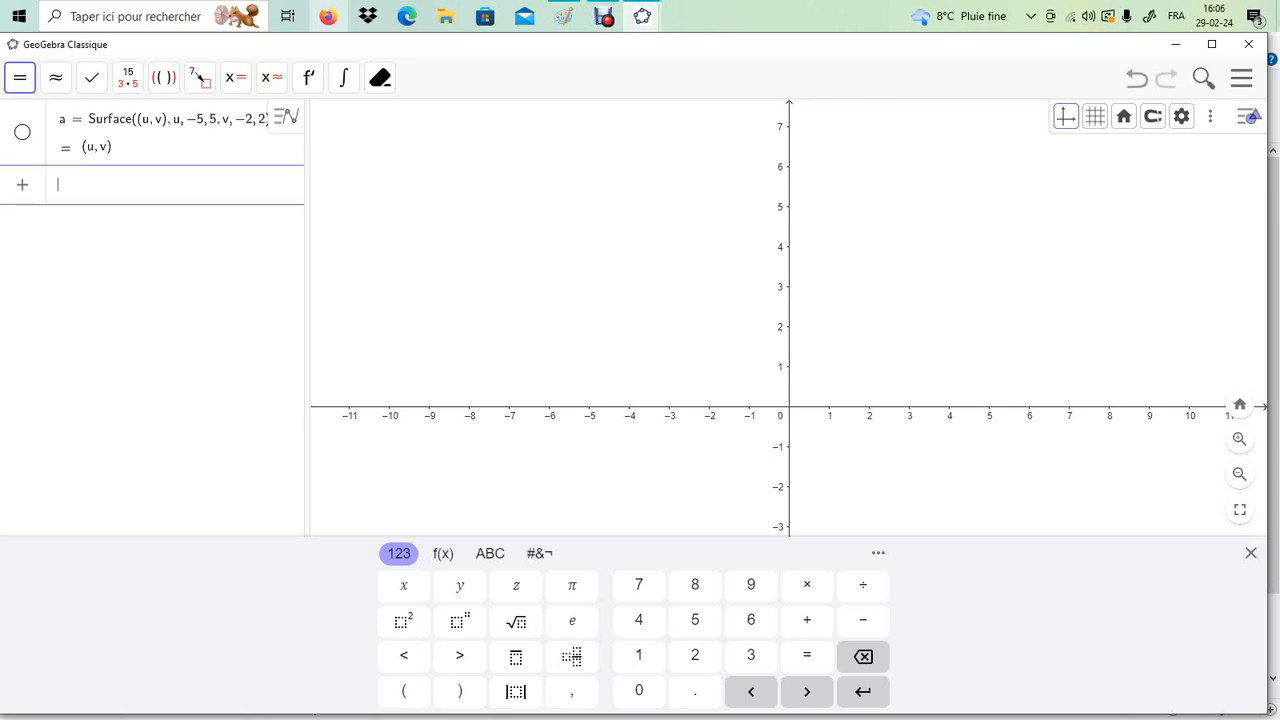
Display the new surface in the graphics view and widen the algebra view so its full definition fits.
left_click(1250, 552)
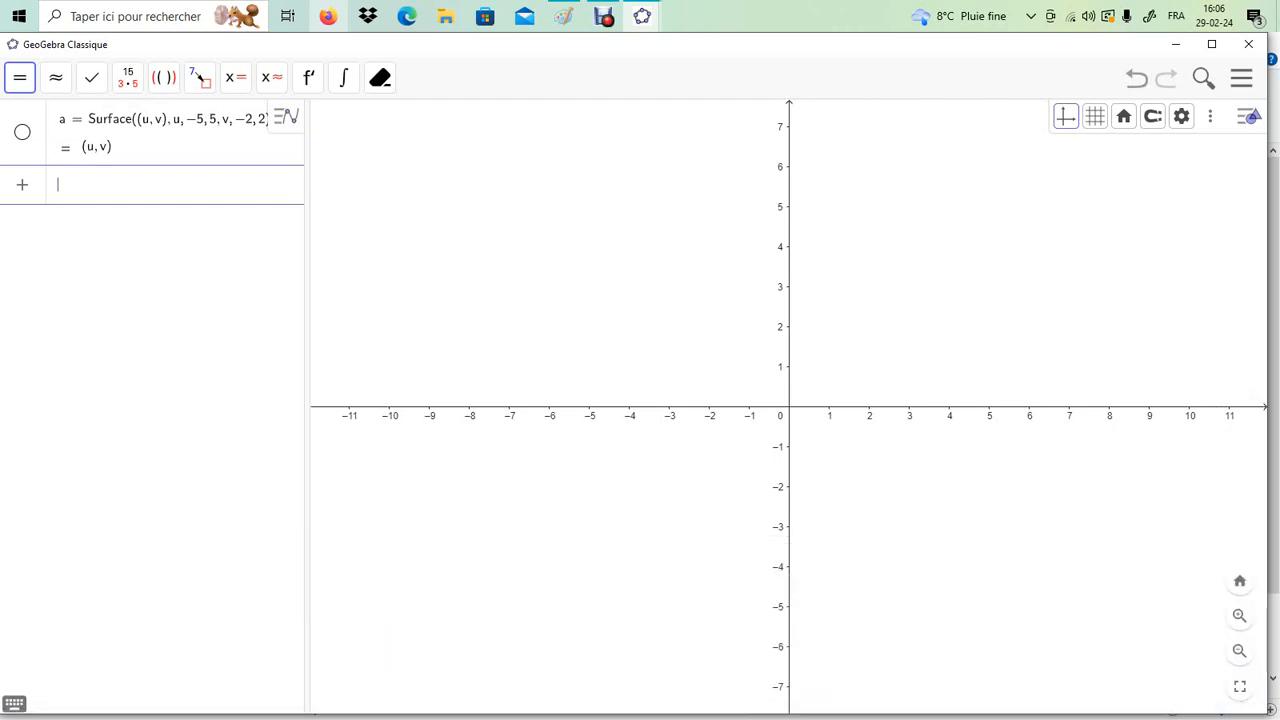
left_click(22, 132)
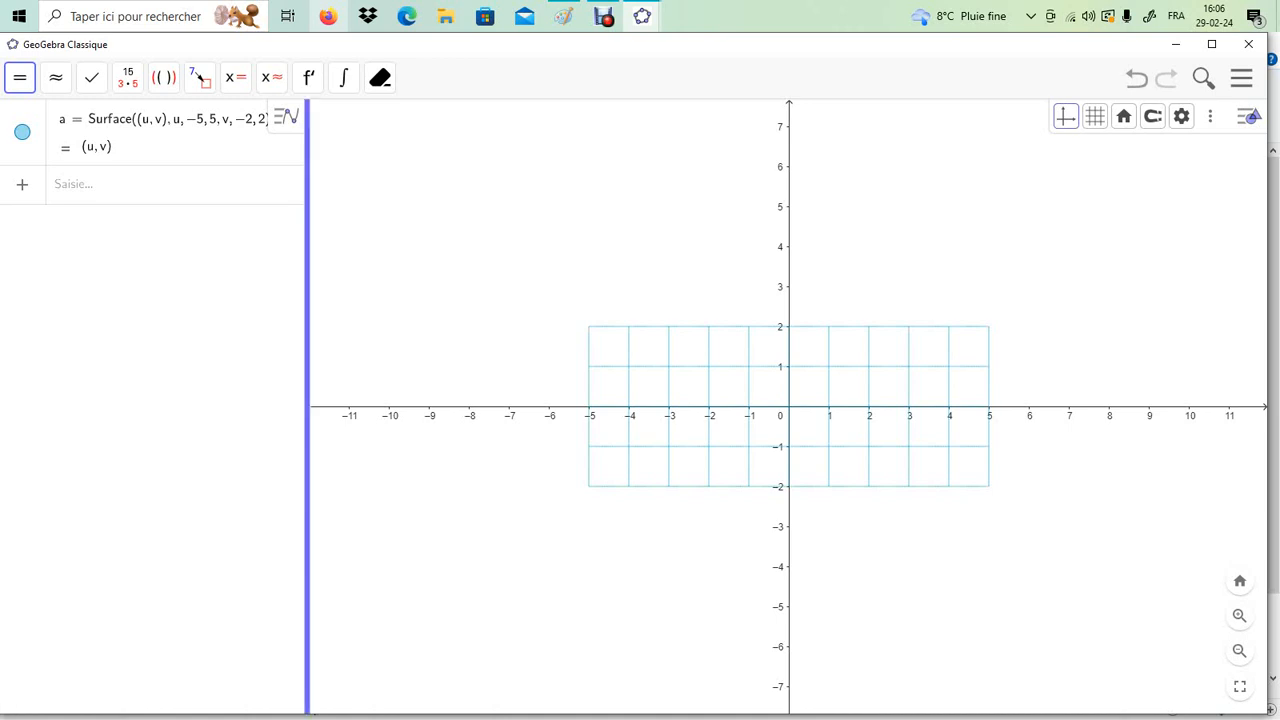
left_click_drag(307, 400, 346, 400)
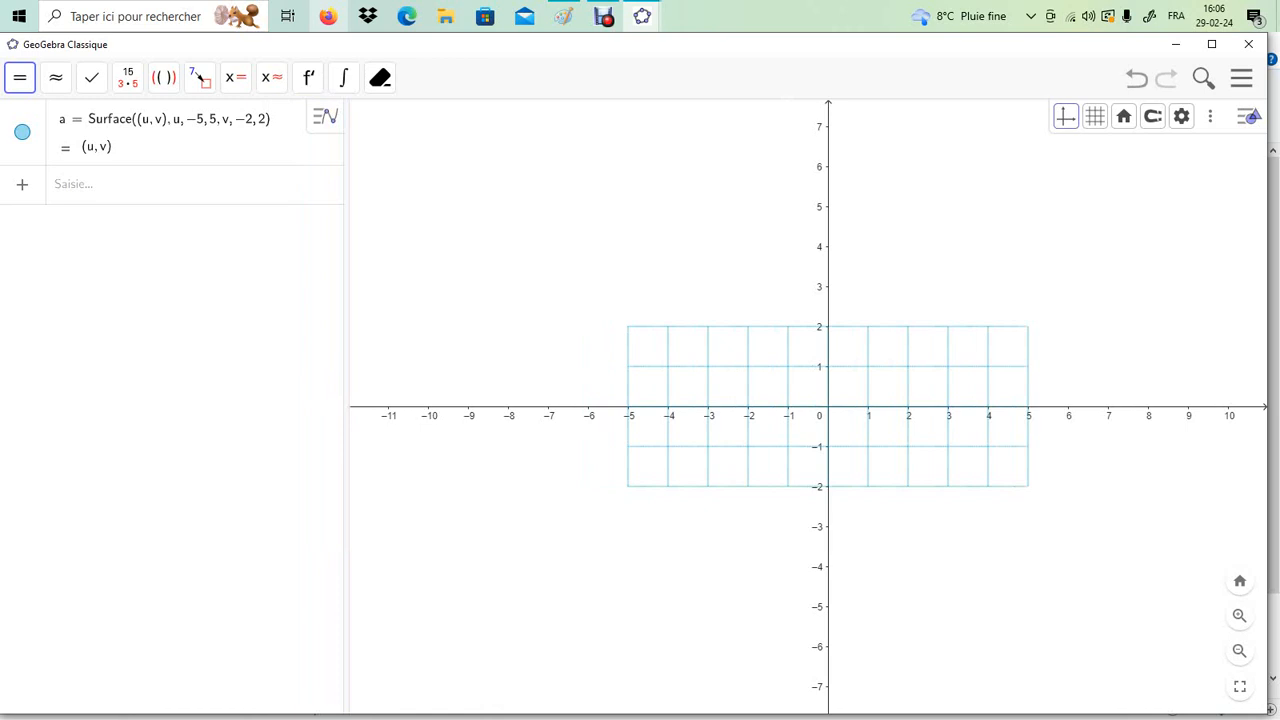
Change the colour of surface a to red (255, 0, 0) in its properties.
right_click(650, 328)
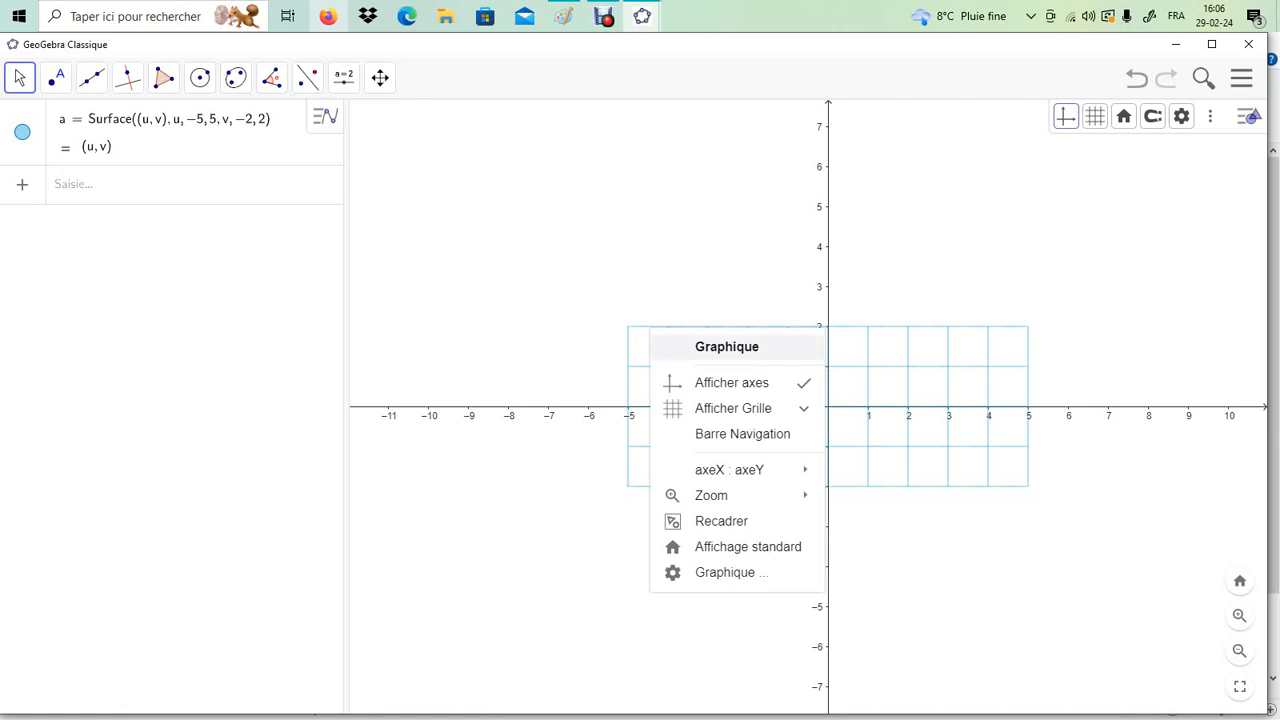
right_click(23, 133)
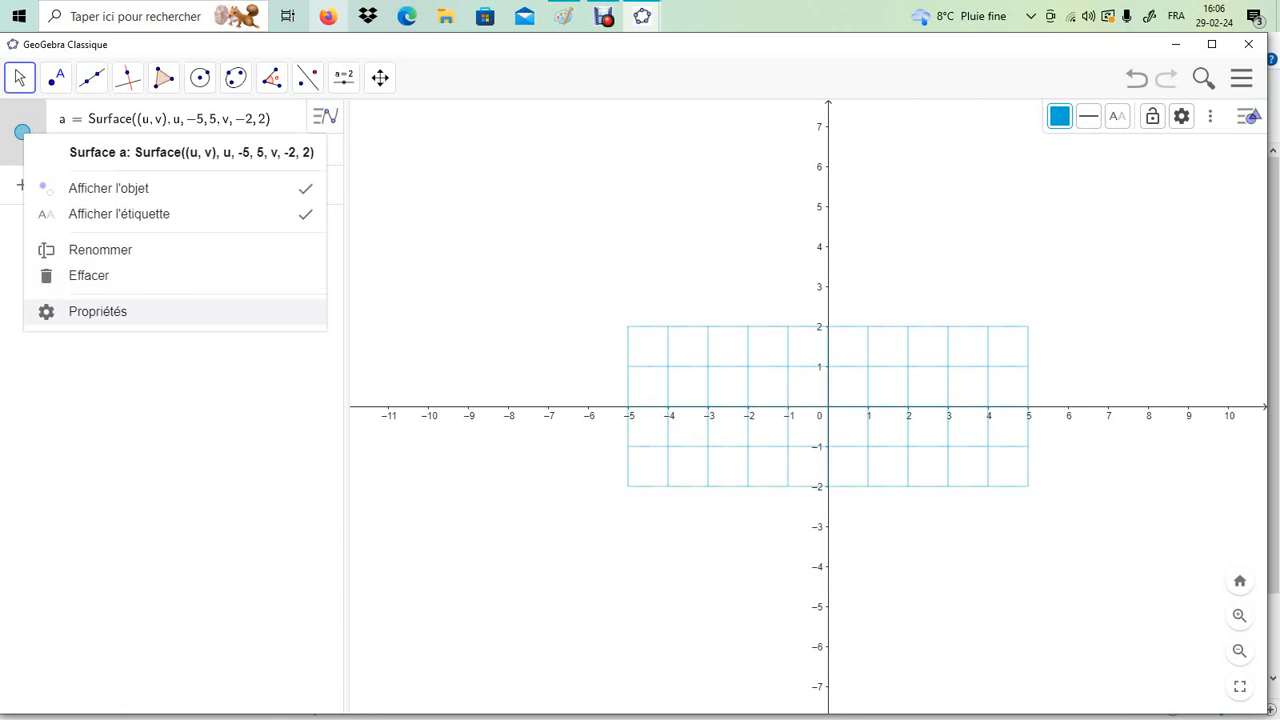
left_click(97, 311)
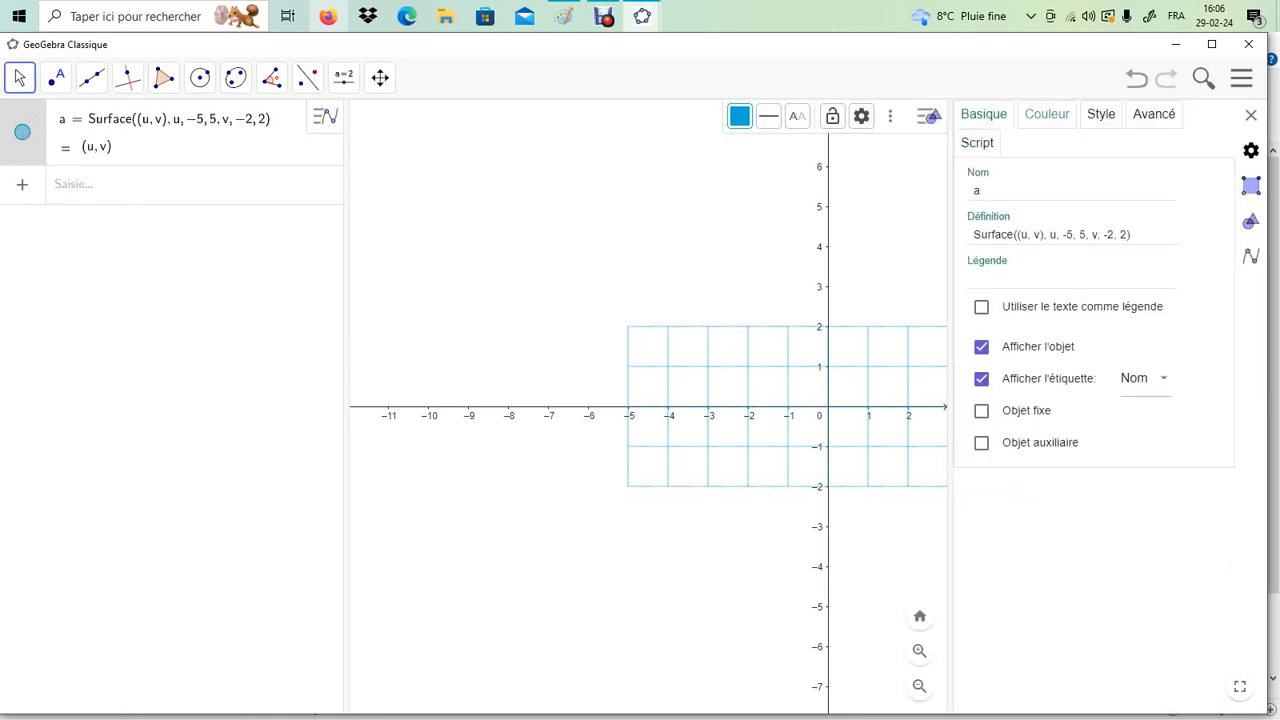
left_click(1047, 115)
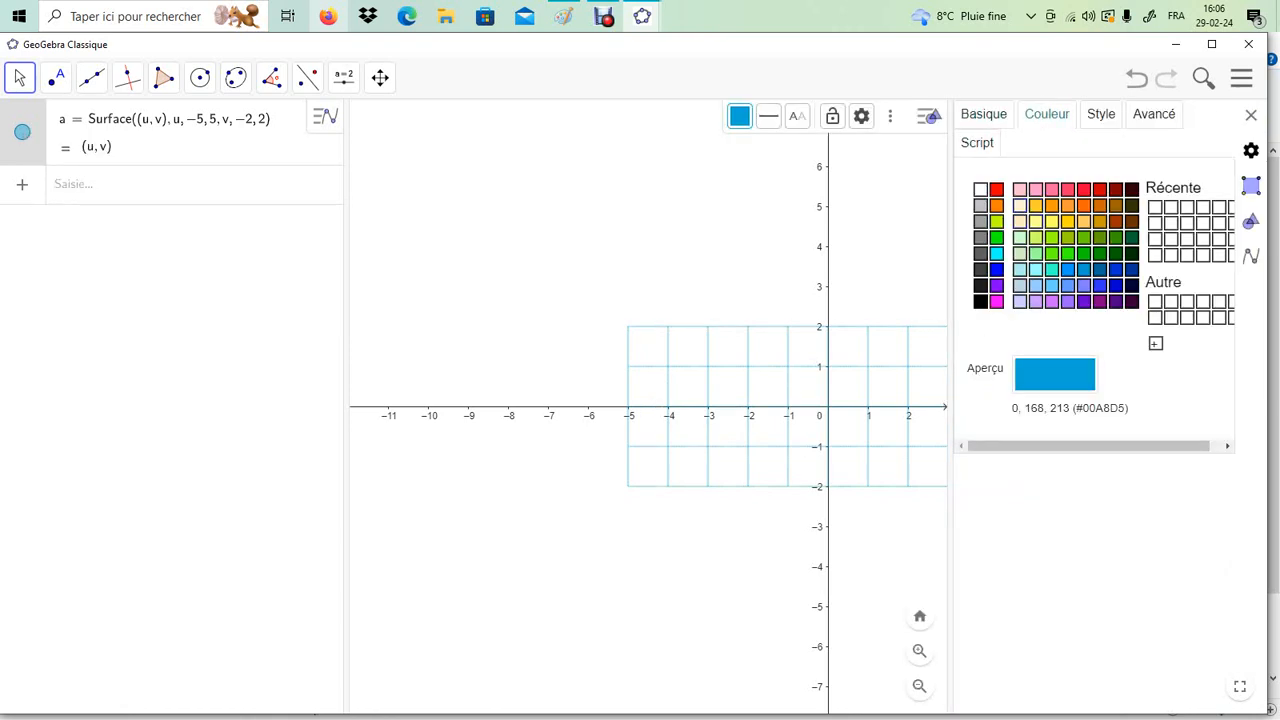
left_click(997, 189)
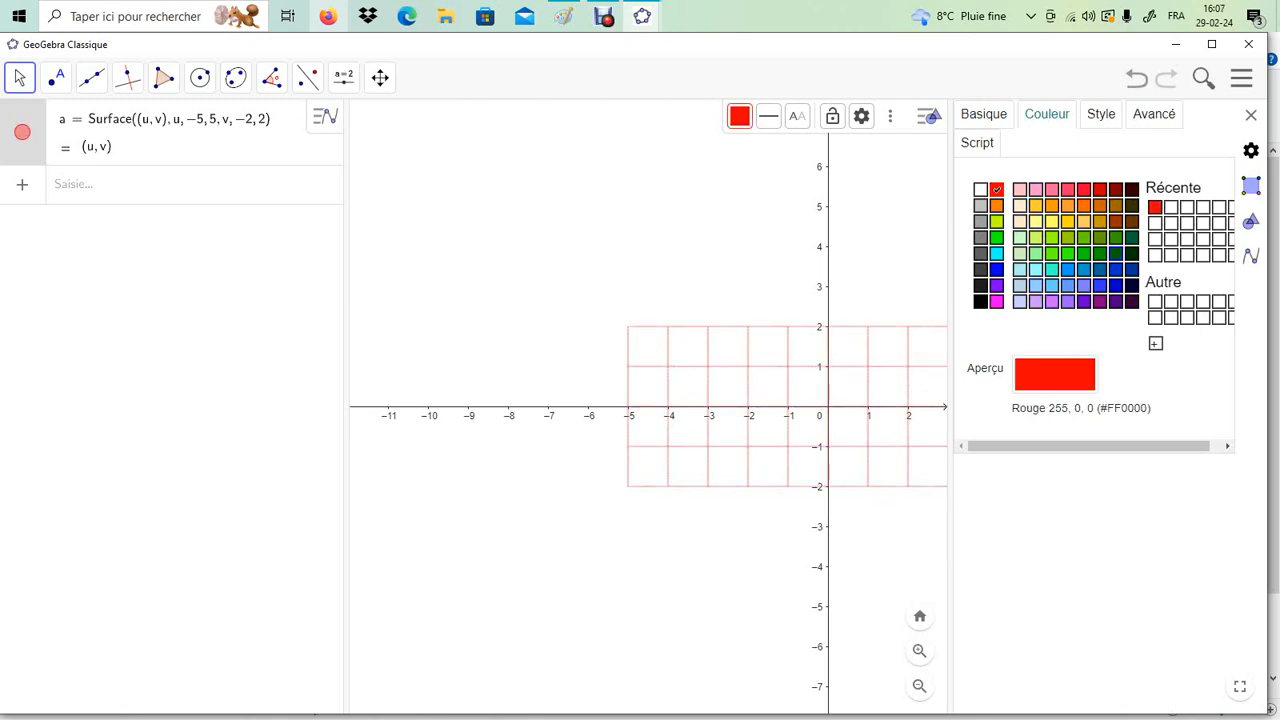
Try the dotted line style on surface a, return it to solid, and set its line thickness to 4.
left_click(1101, 114)
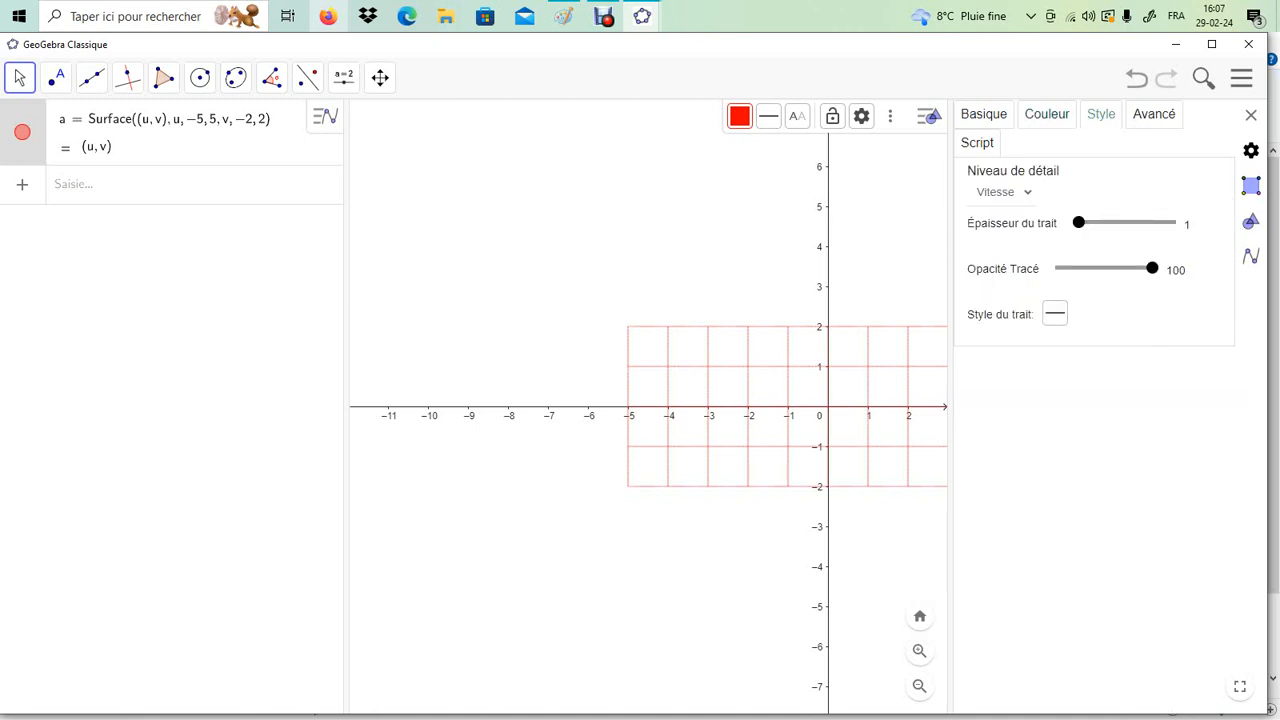
left_click(1055, 313)
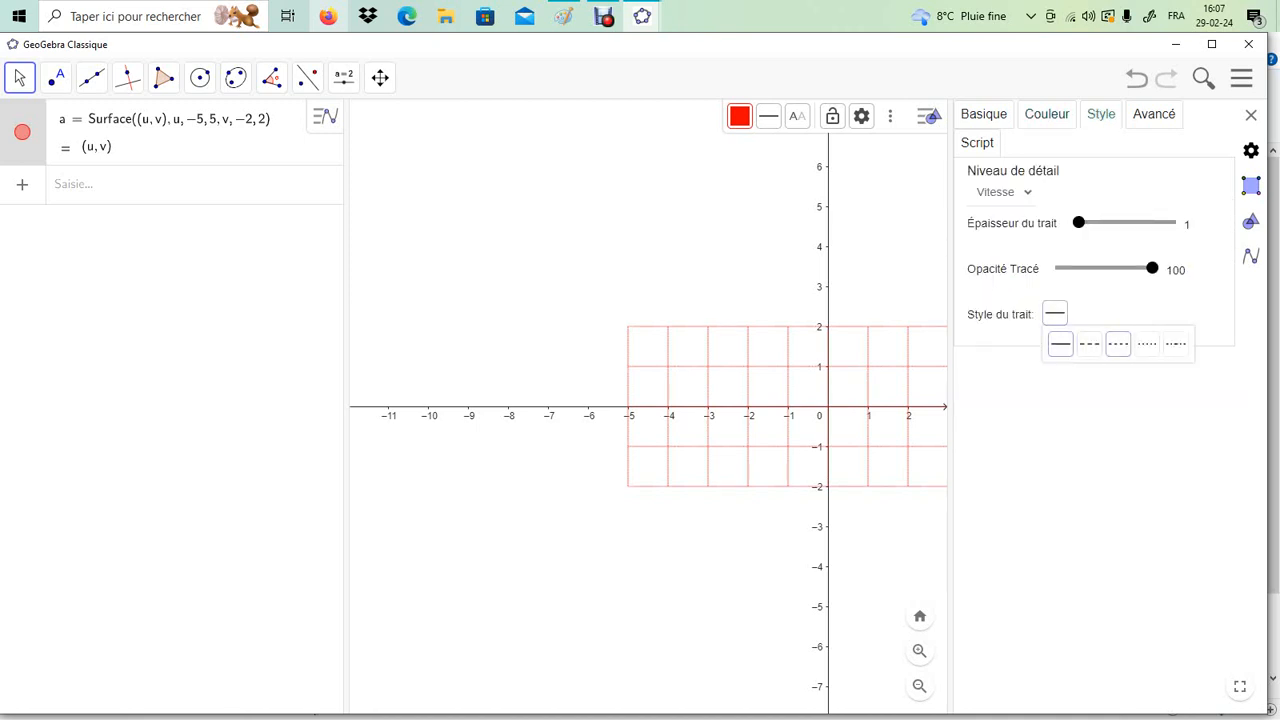
left_click(1147, 343)
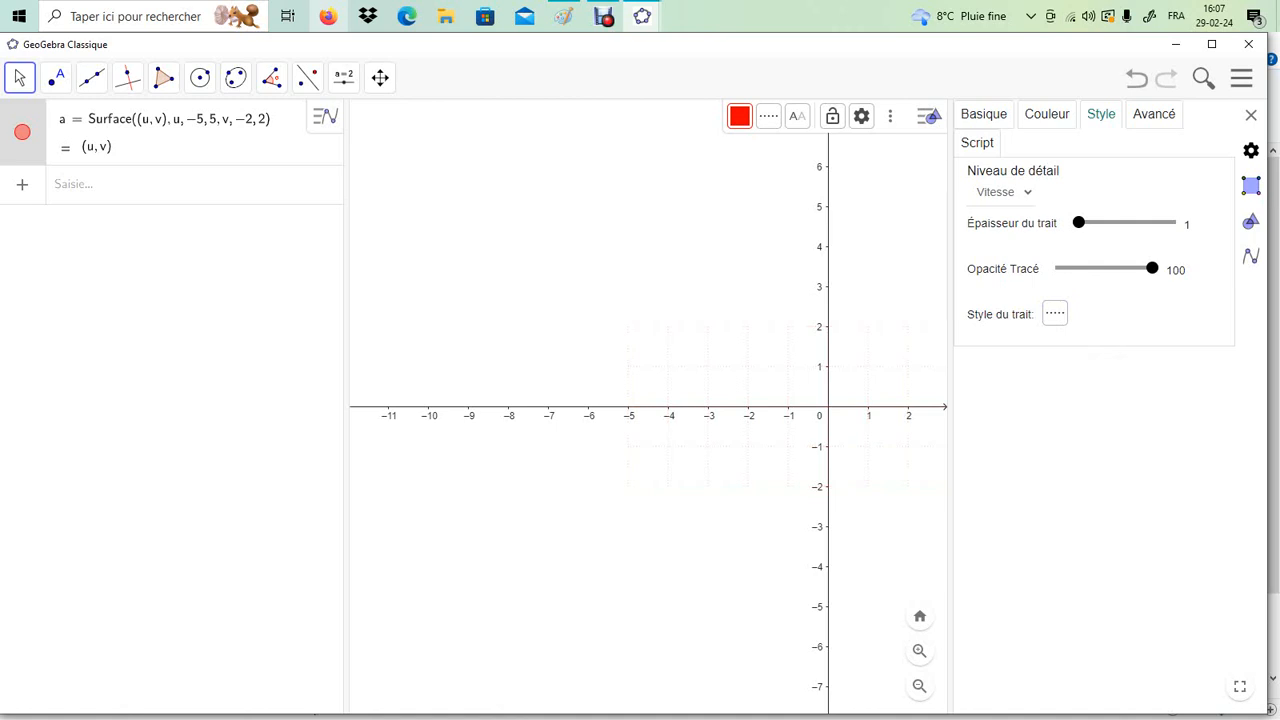
left_click(1055, 313)
left_click(1060, 343)
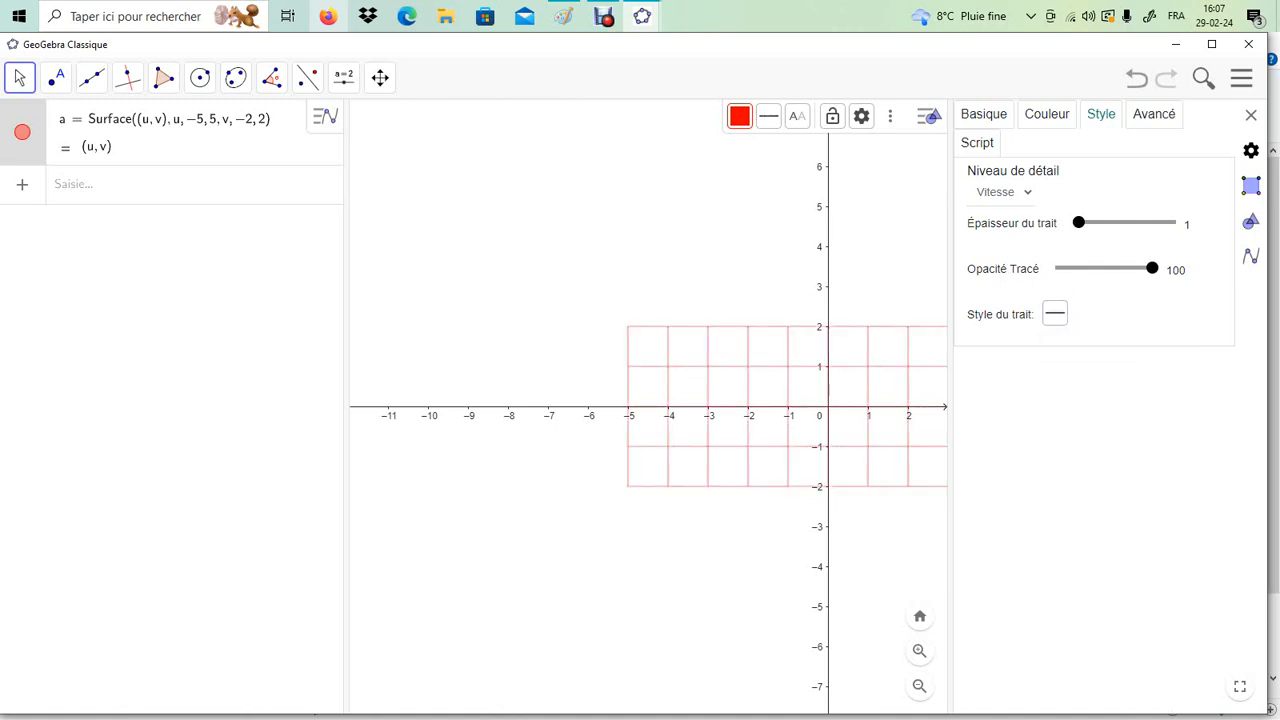
left_click_drag(1078, 222, 1101, 222)
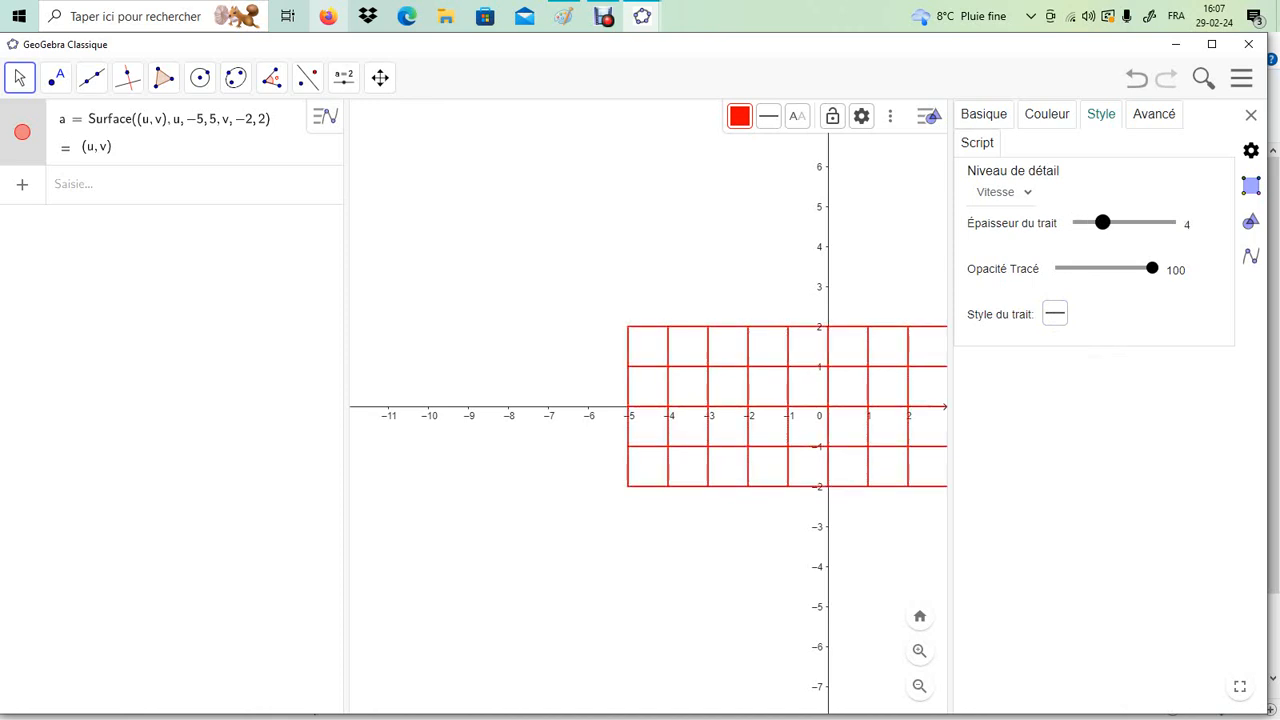
key("Escape")
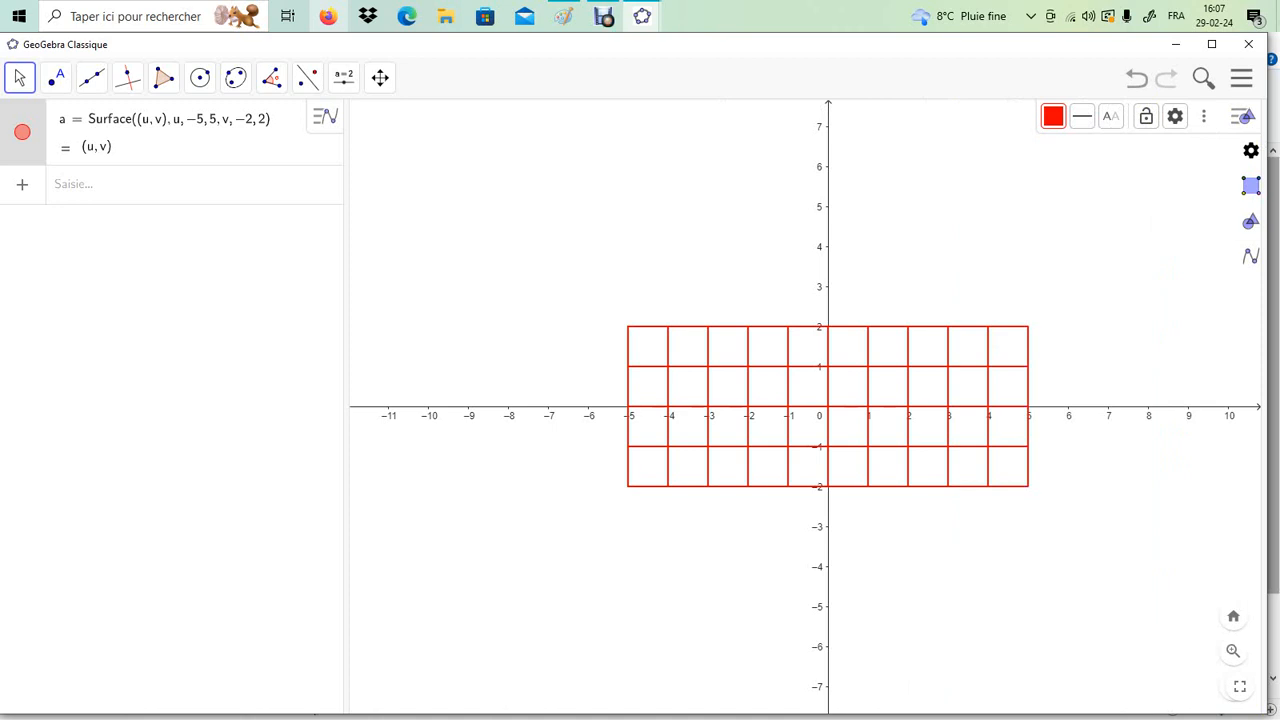
Duplicate the definition of surface a and set the copy's u range from -10 to 10.
left_click(165, 118)
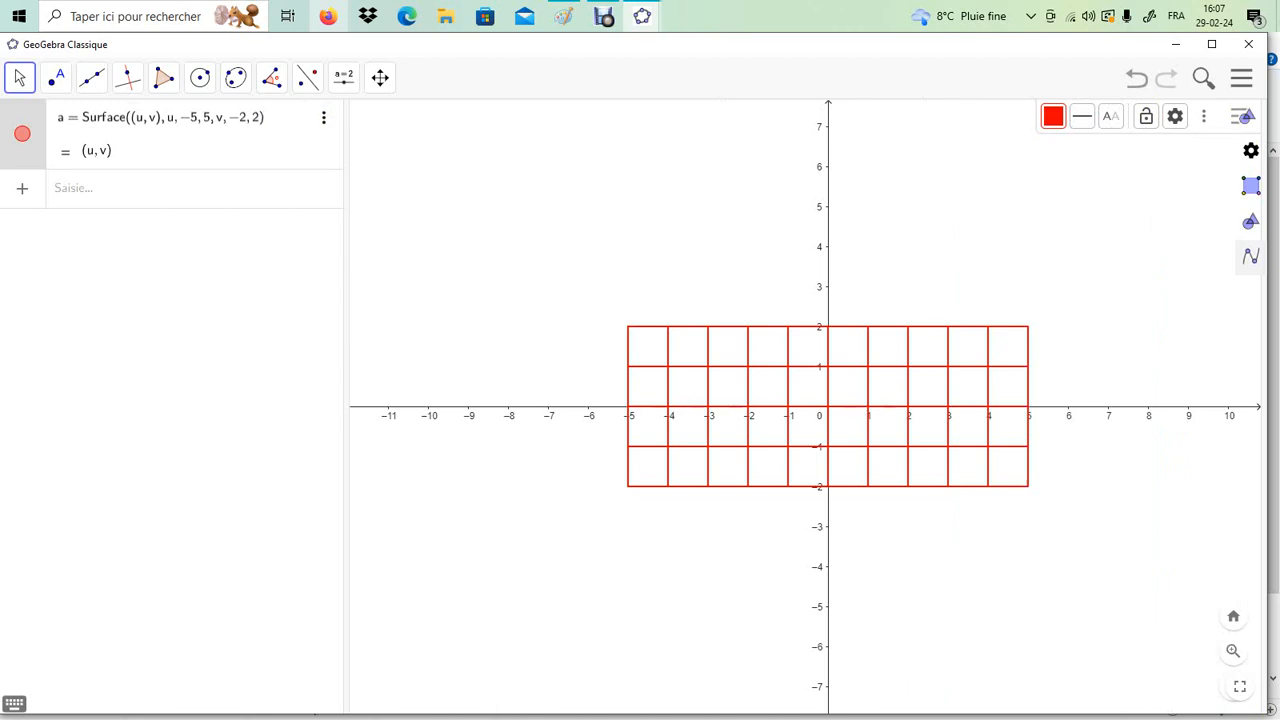
left_click(323, 117)
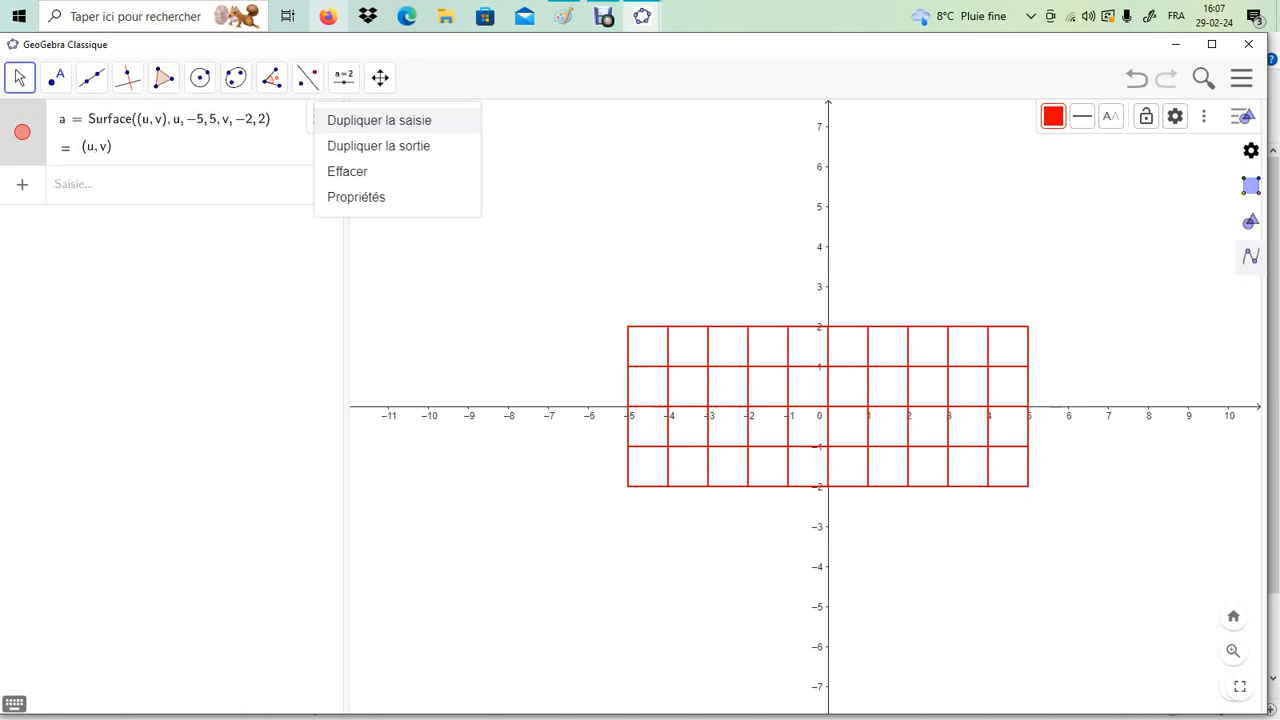
left_click(379, 120)
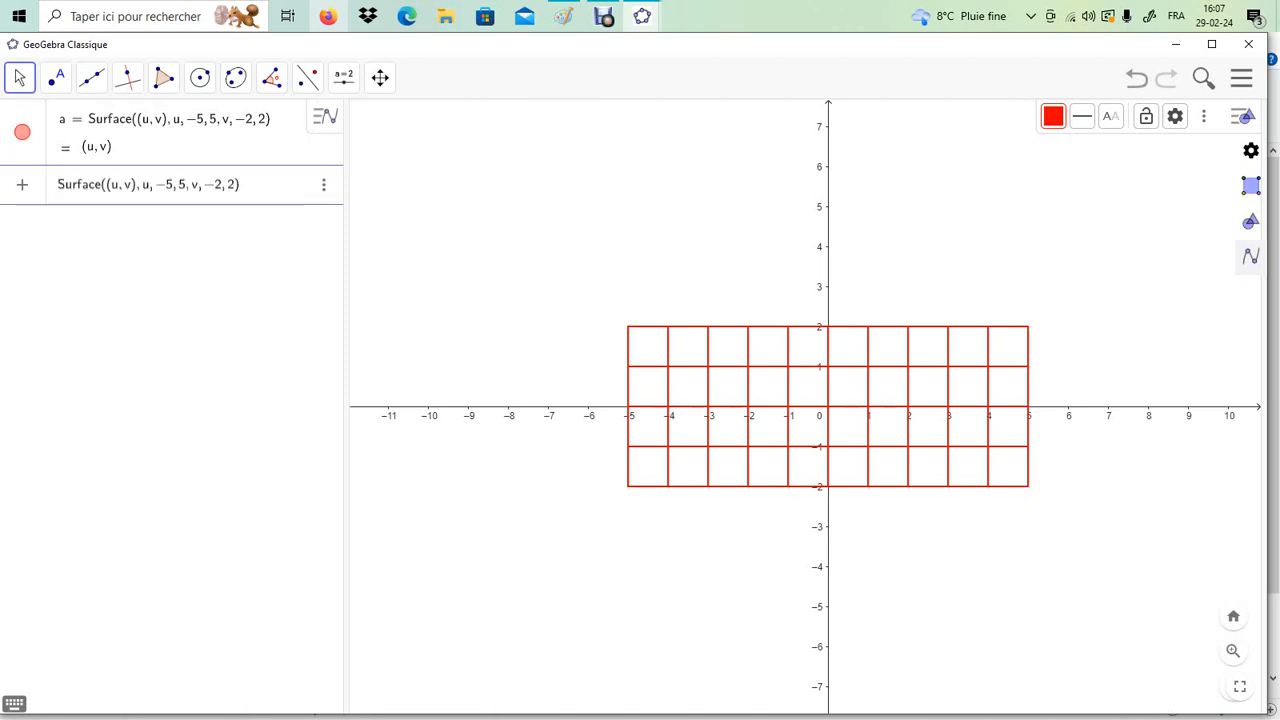
left_click(174, 185)
key("BackSpace")
type("10")
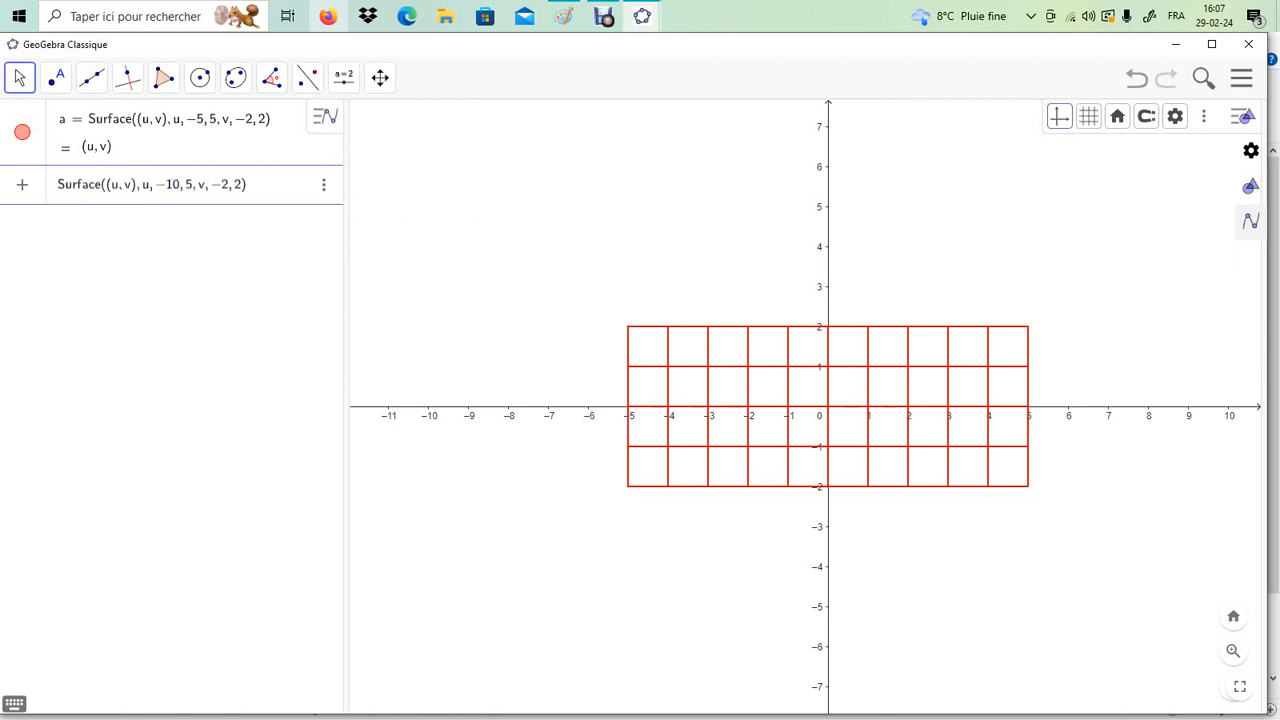
left_click(193, 185)
key("BackSpace")
type("10")
key("Return")
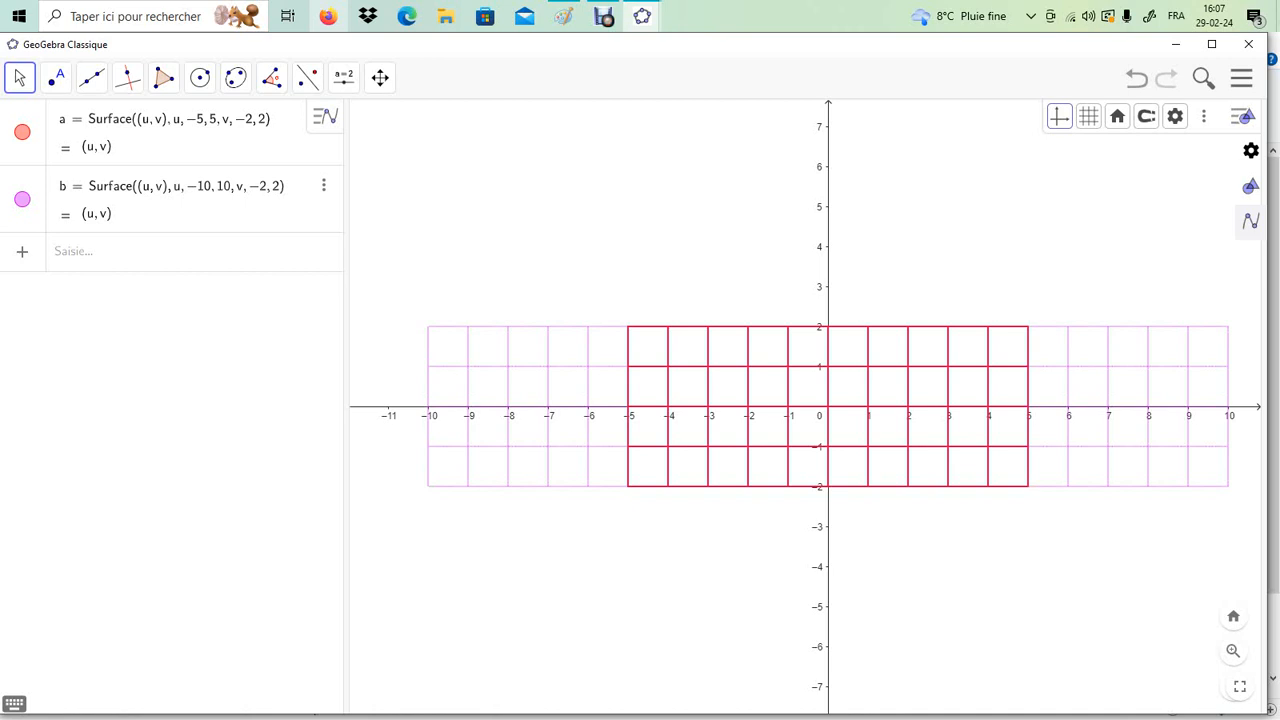
Duplicate the definition of surface b and set the copy's v range from -10 to 10.
left_click(323, 185)
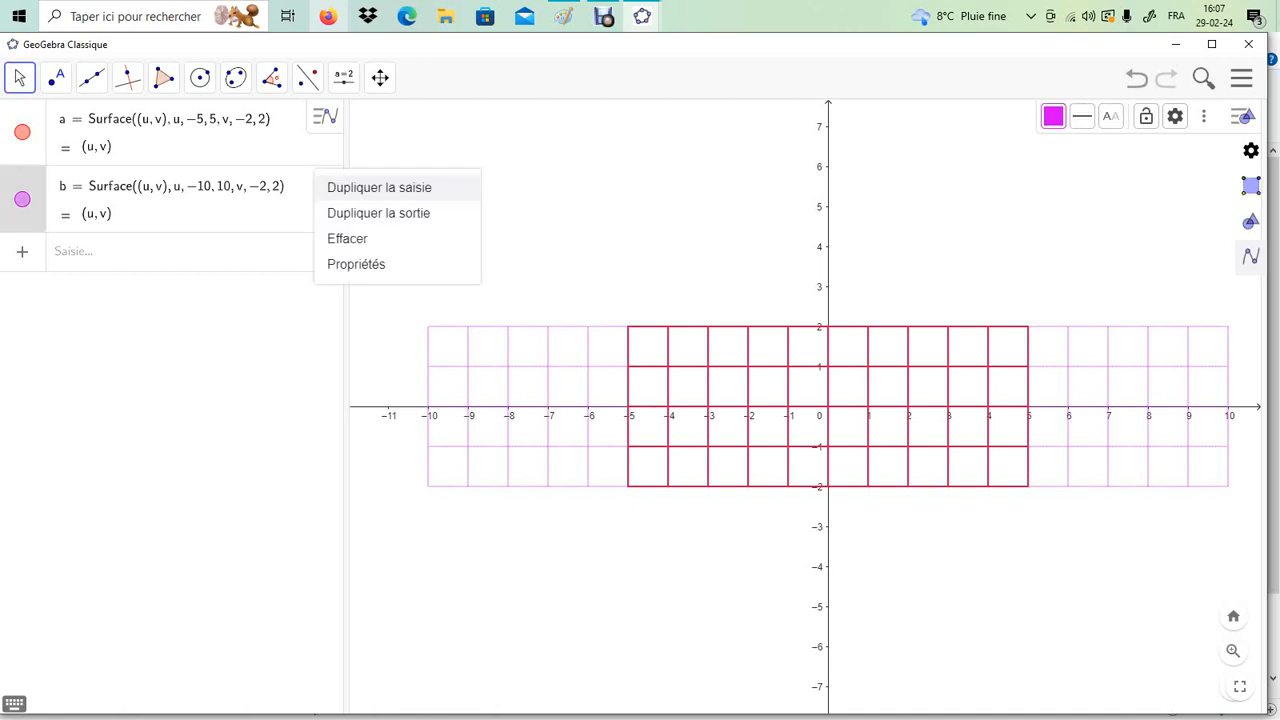
left_click(380, 186)
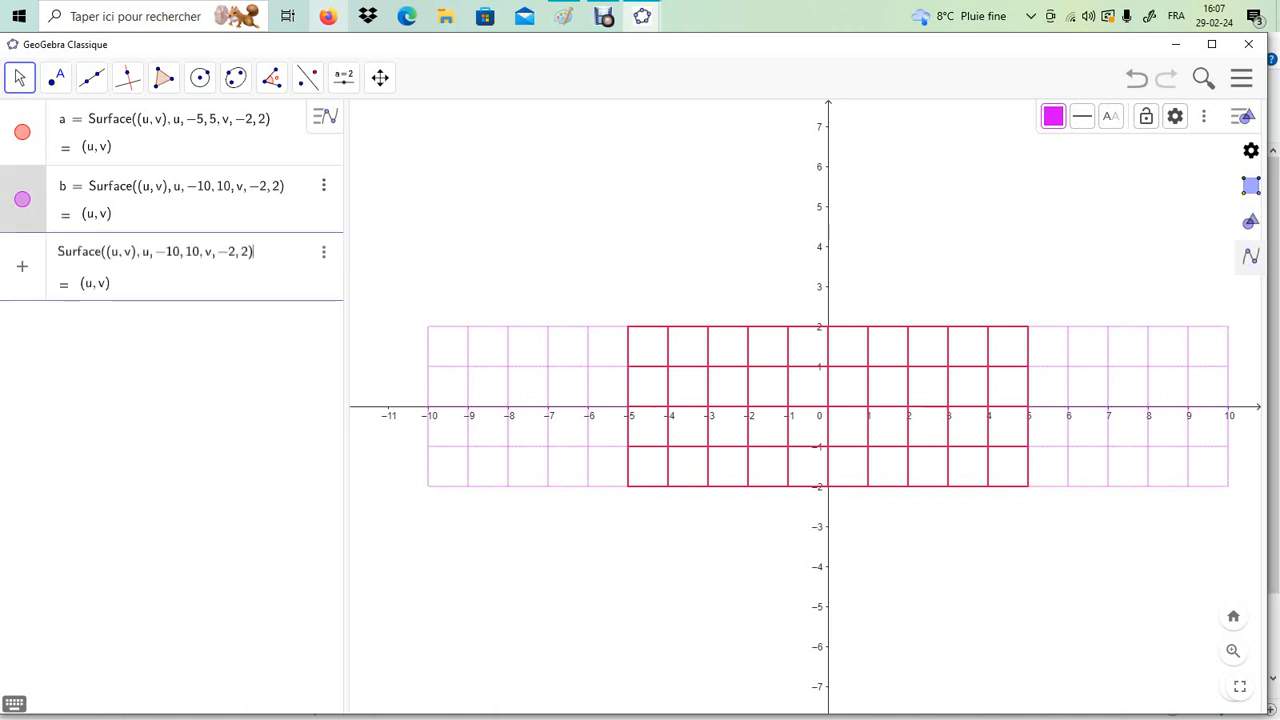
left_click(181, 251)
left_click(235, 252)
key("BackSpace")
key("BackSpace")
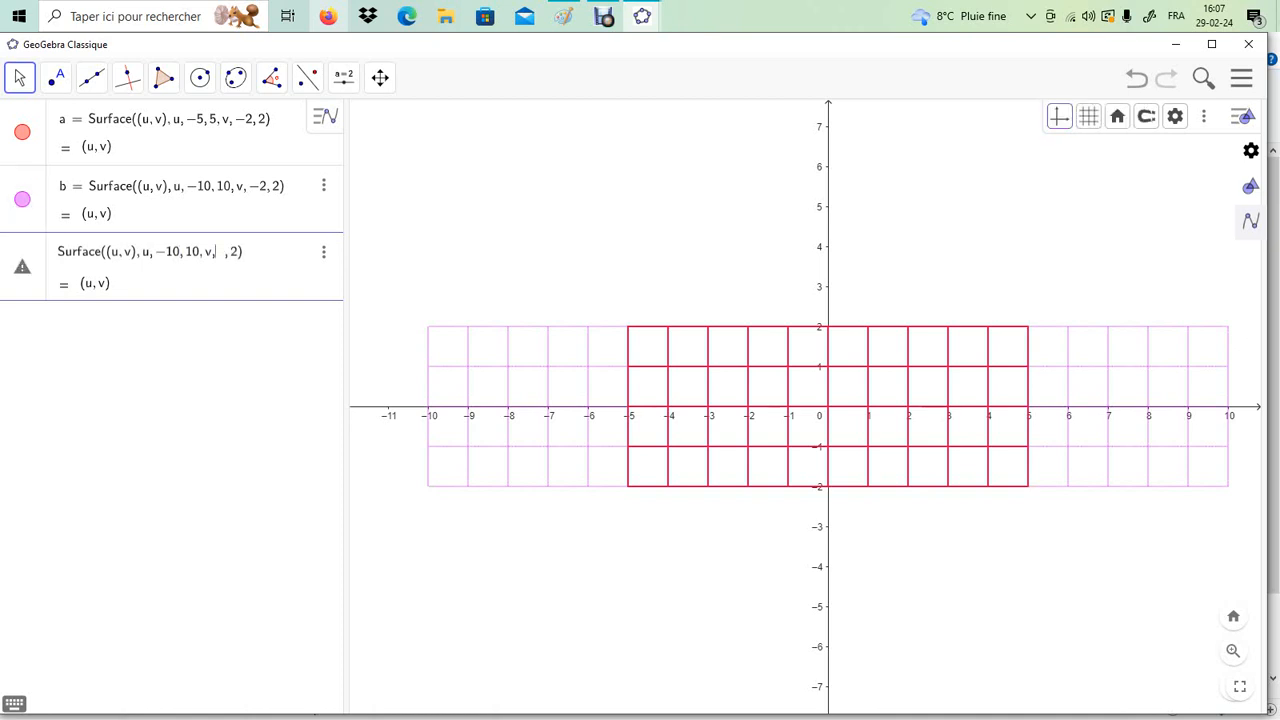
type("-10")
left_click(256, 252)
key("BackSpace")
type("10")
key("Return")
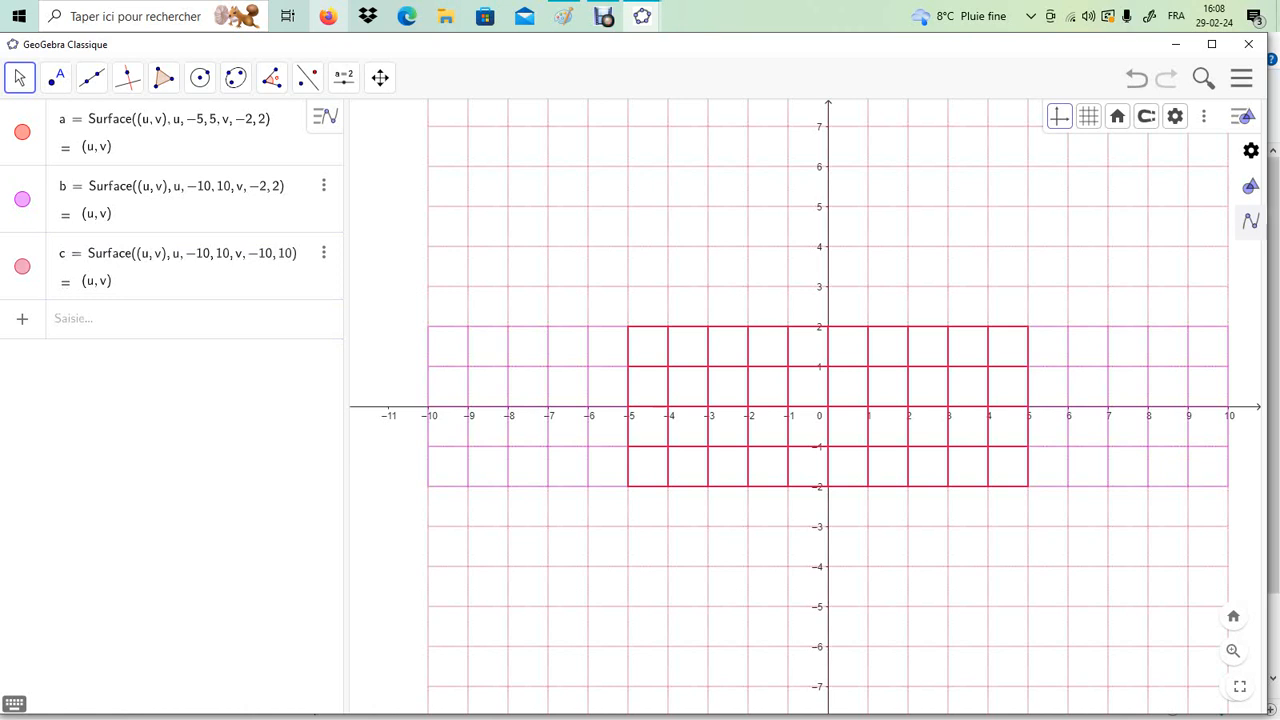
Examine the three overlapping grid surfaces at different zoom levels until the whole 20 by 20 grid fits the graphics view.
left_click(1233, 650)
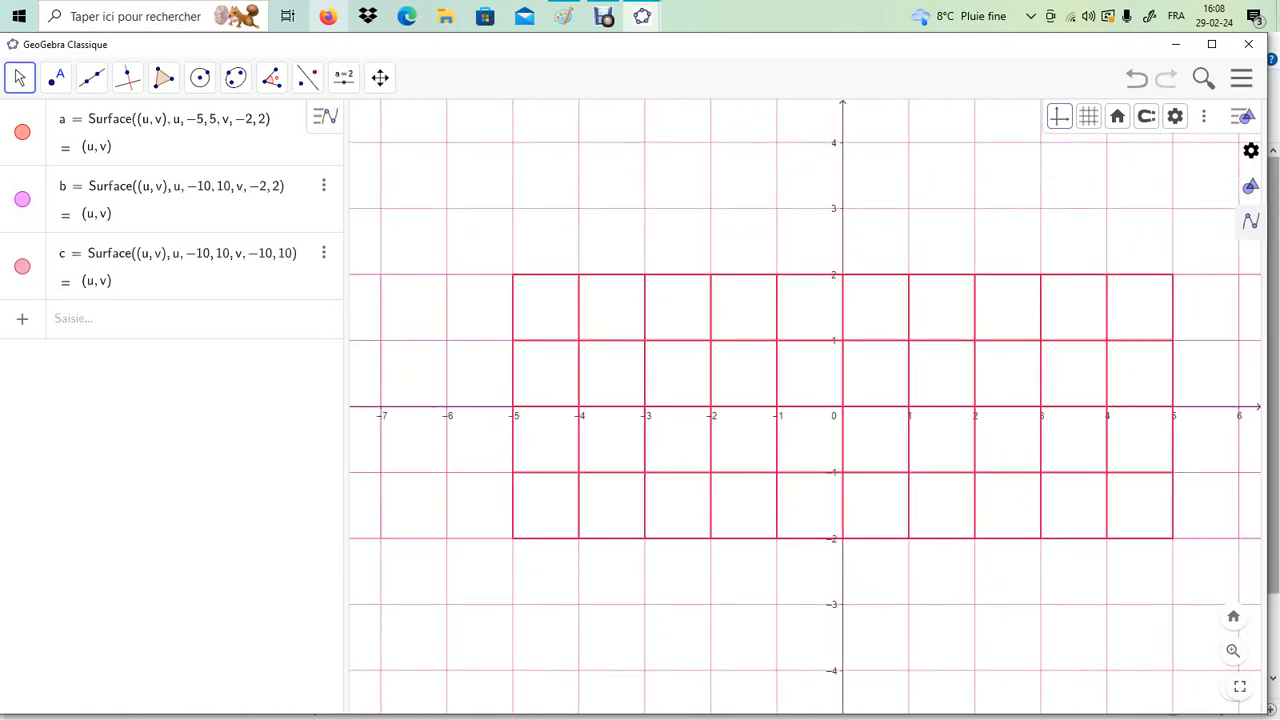
scroll(1205, 627, "down", 2)
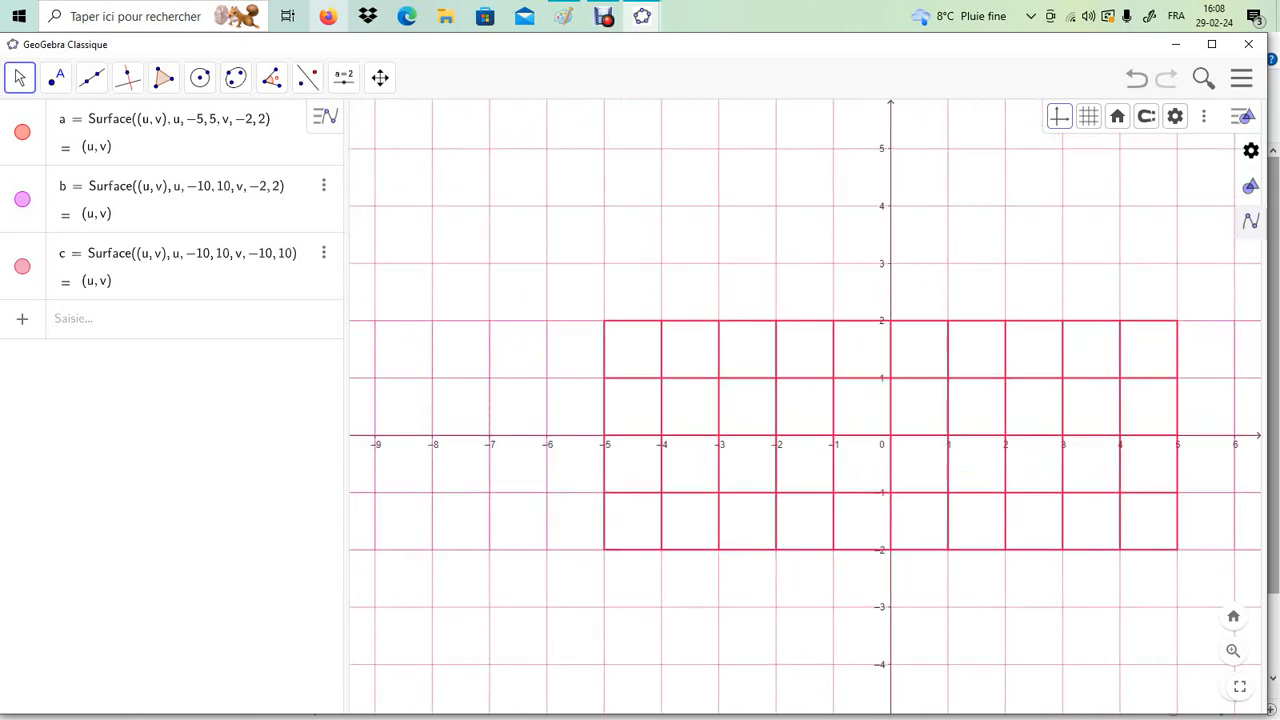
scroll(1192, 559, "down", 3)
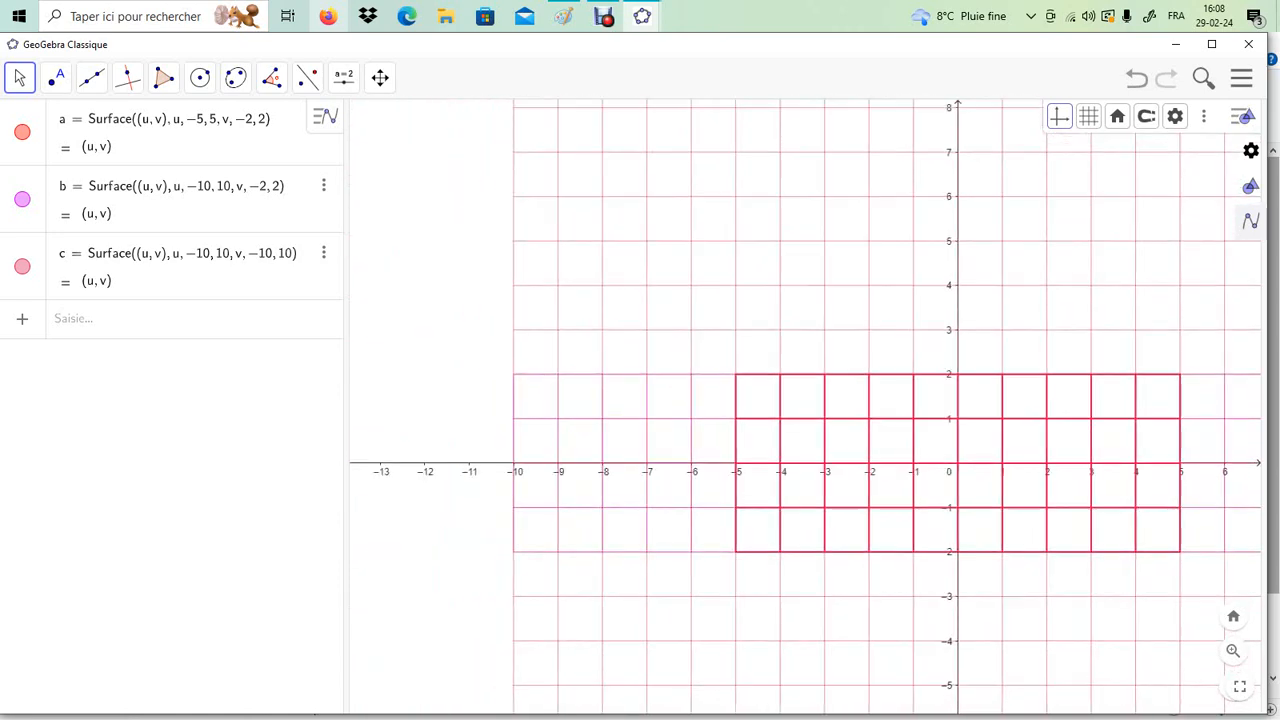
scroll(1181, 555, "down", 2)
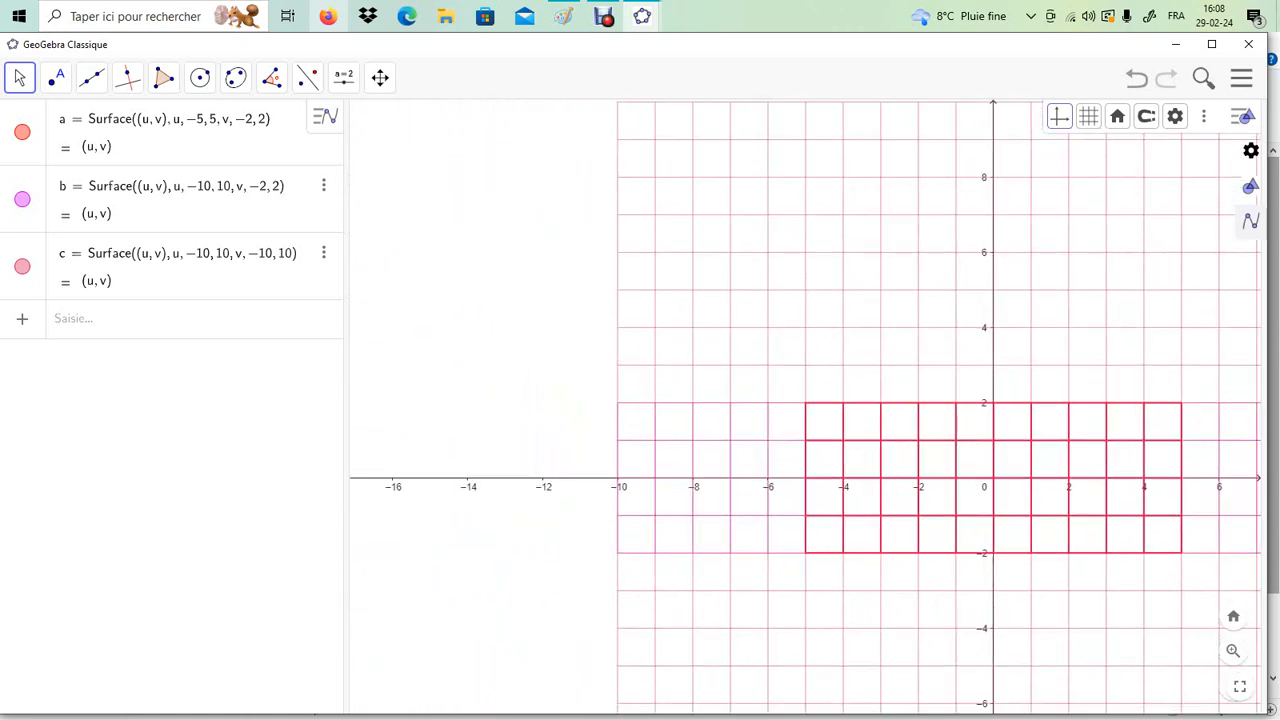
left_click(19, 77)
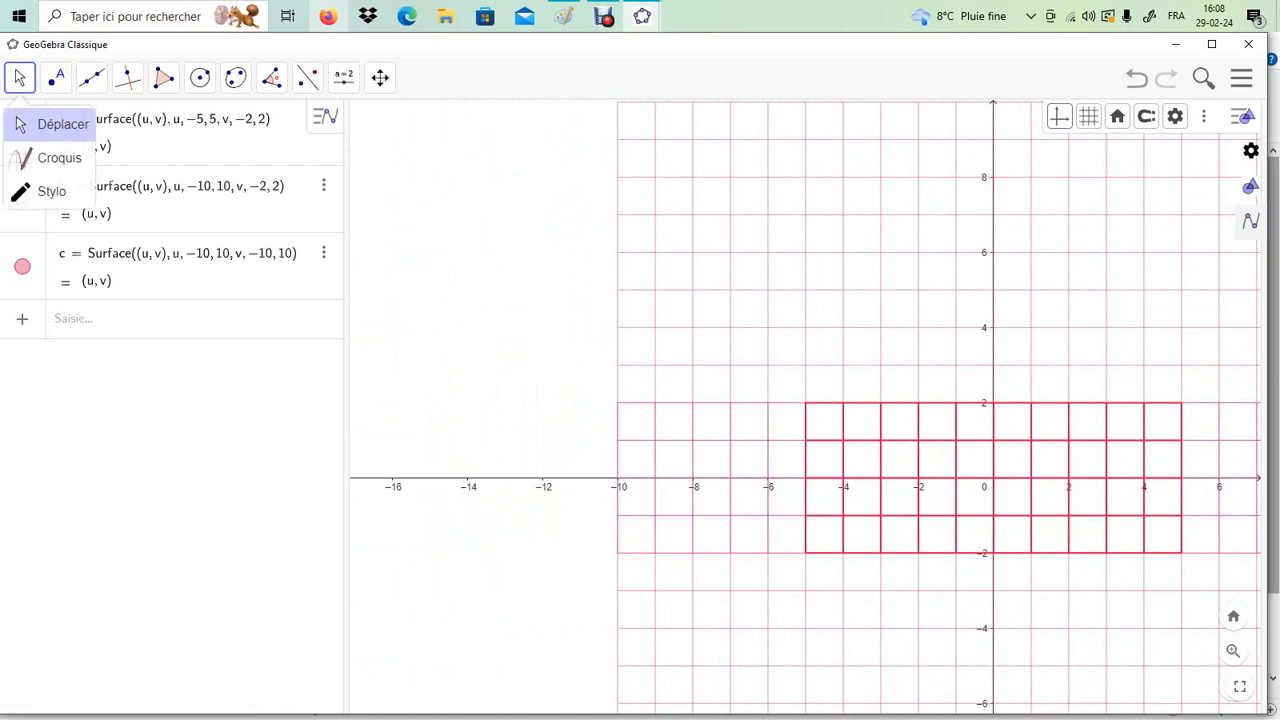
left_click(57, 123)
left_click_drag(540, 206, 410, 182)
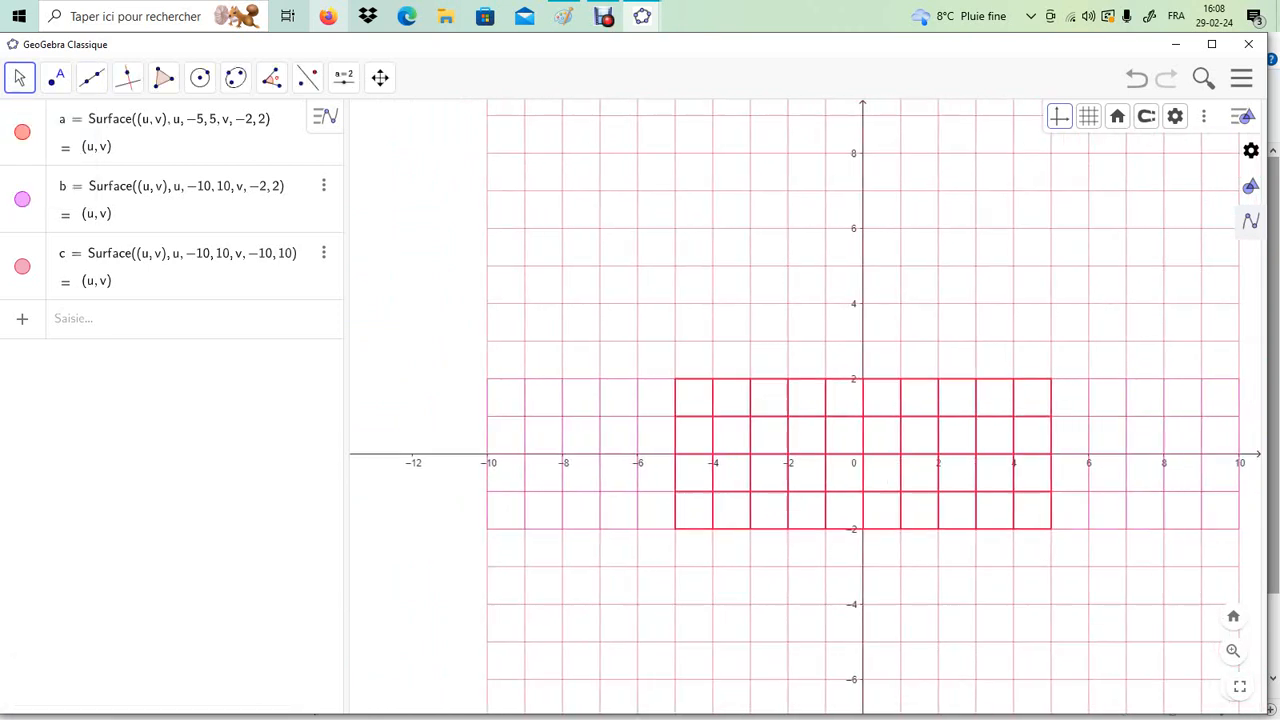
scroll(410, 182, "down", 1)
scroll(419, 218, "down", 3)
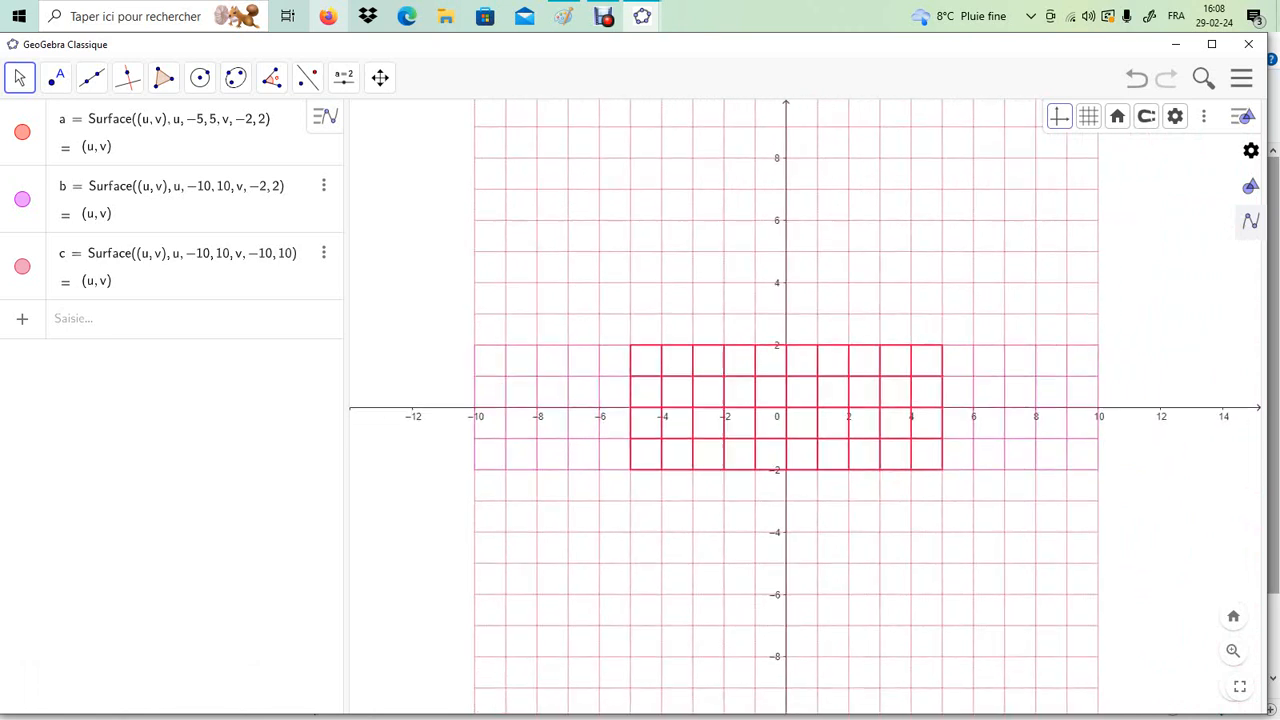
scroll(411, 191, "down", 1)
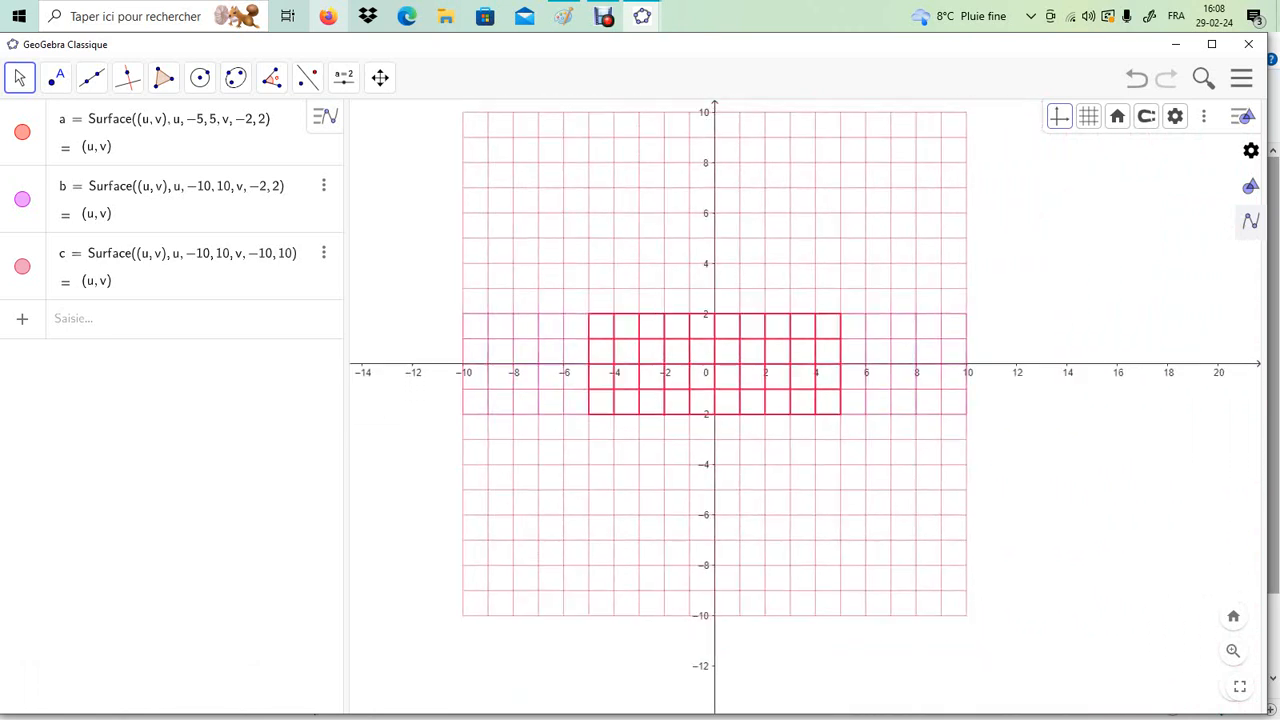
Hide surfaces a and b and recolour the 20 by 20 grid surface c blue.
left_click(22, 131)
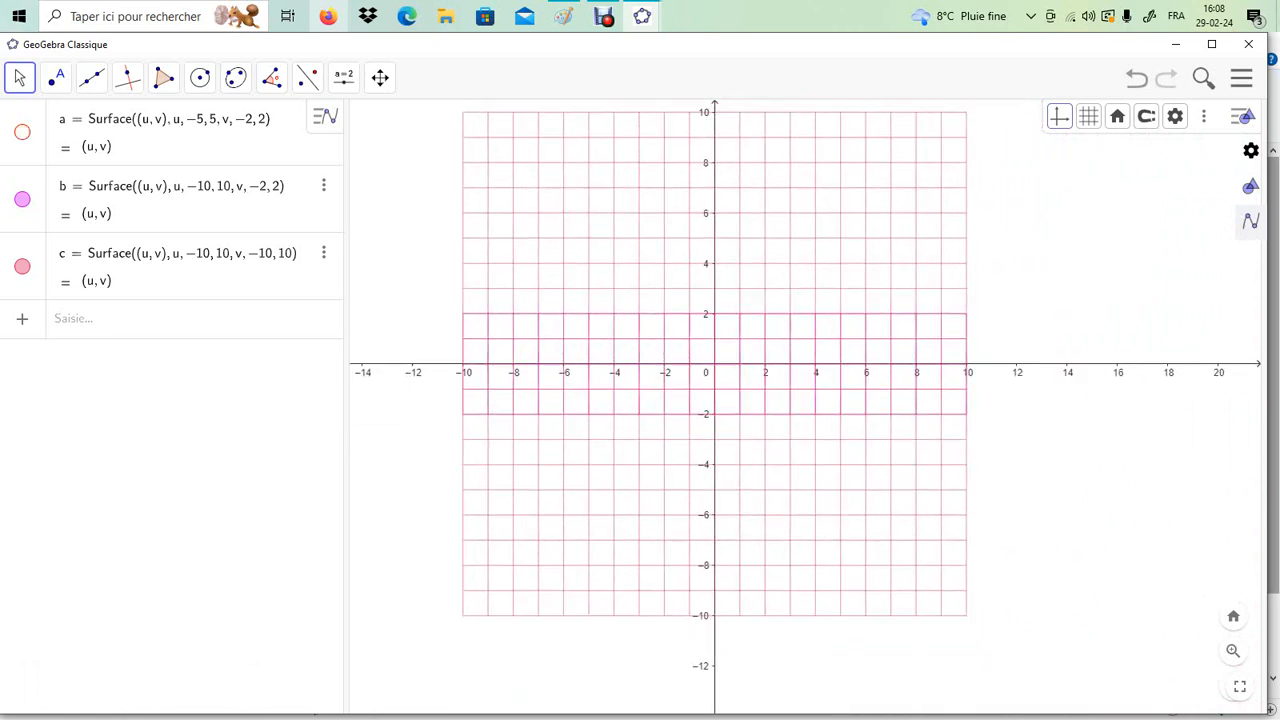
left_click(22, 199)
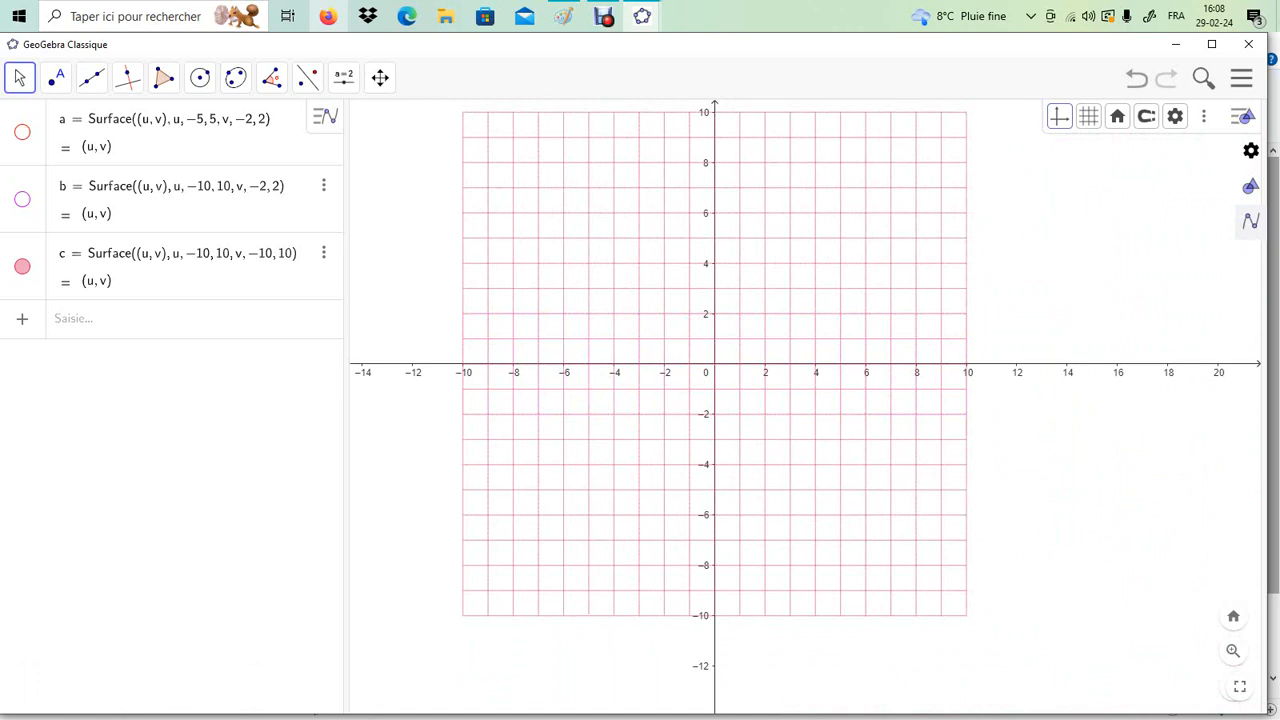
right_click(22, 268)
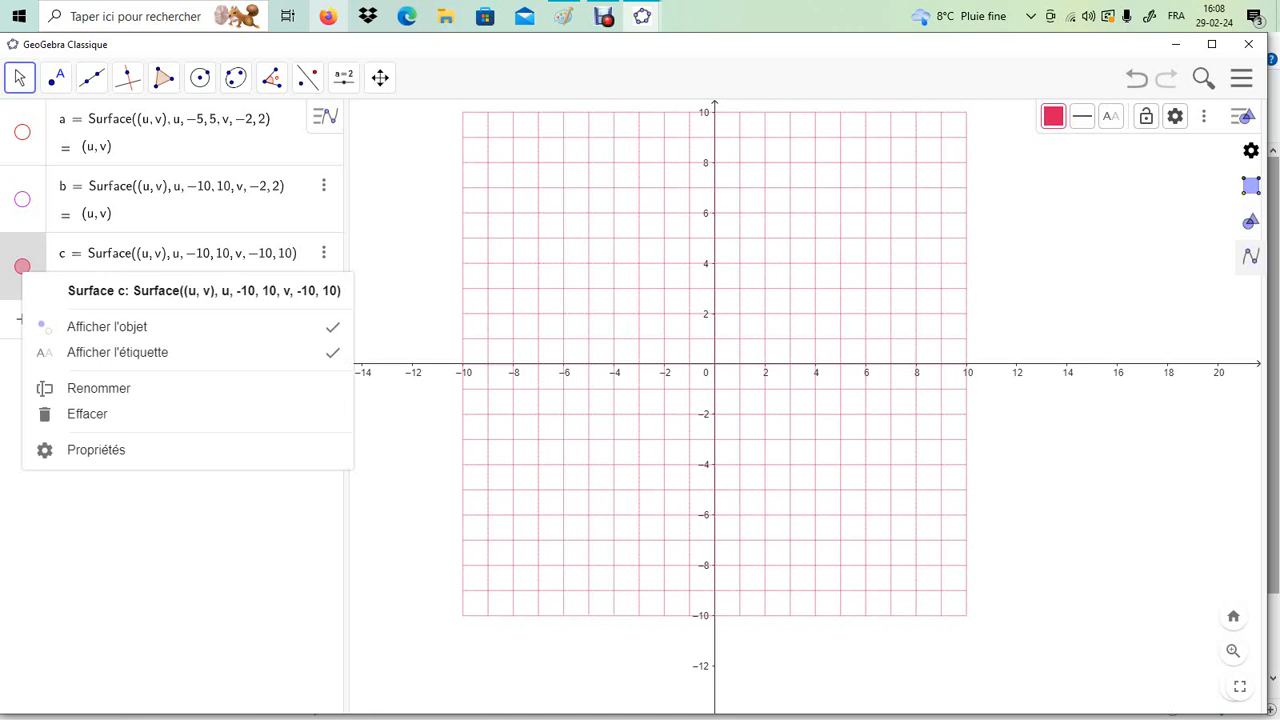
left_click(96, 450)
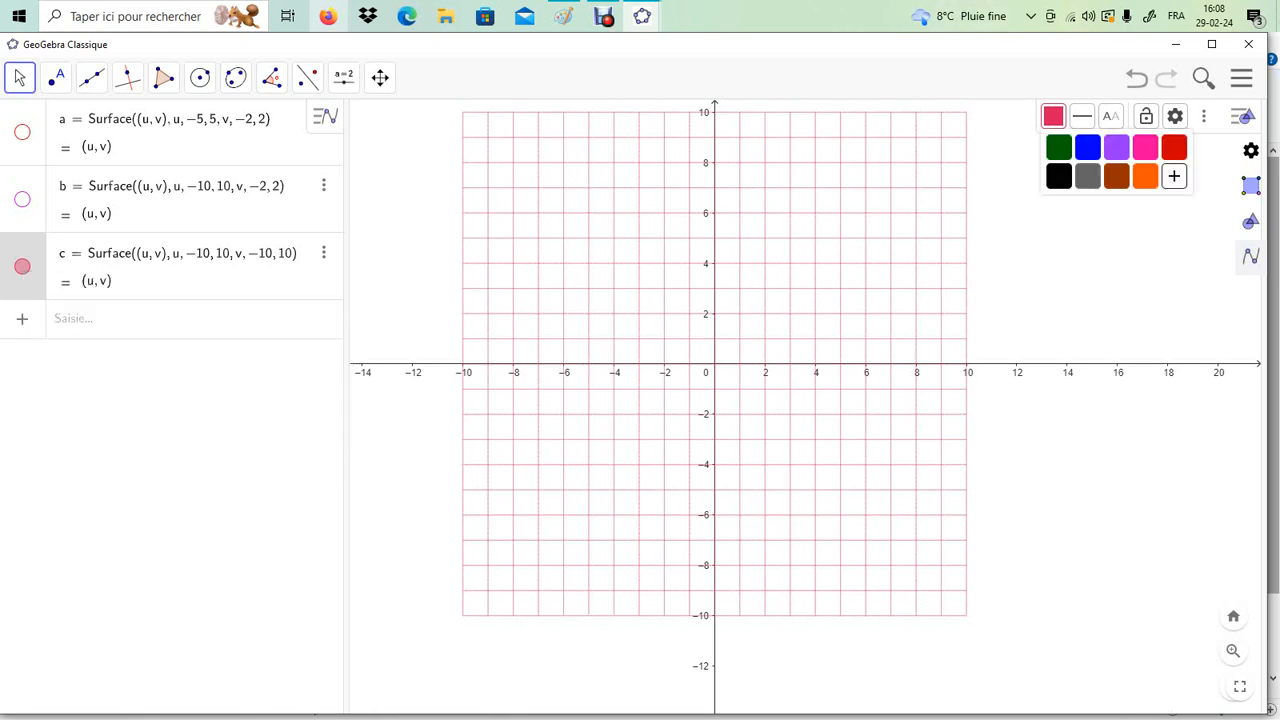
left_click(1087, 147)
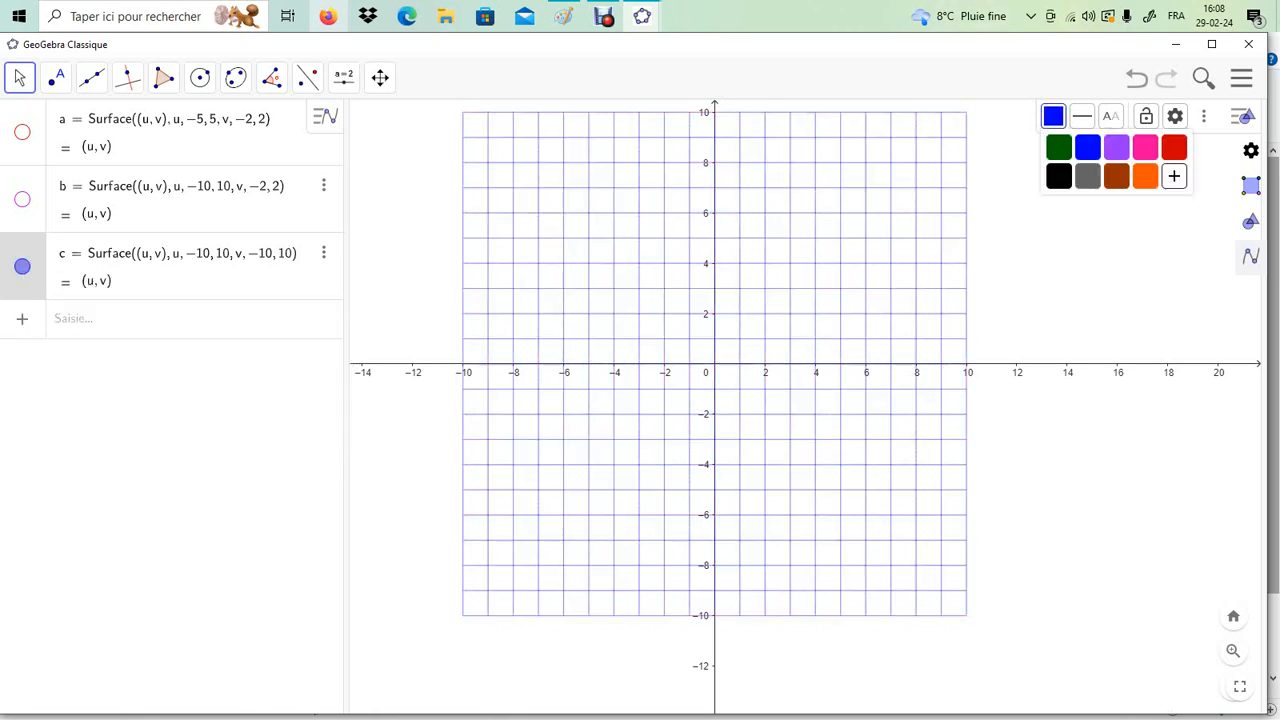
Try a line thickness of 4 and the dashed style on surface c, and return it to thickness 1 and solid.
left_click(1082, 116)
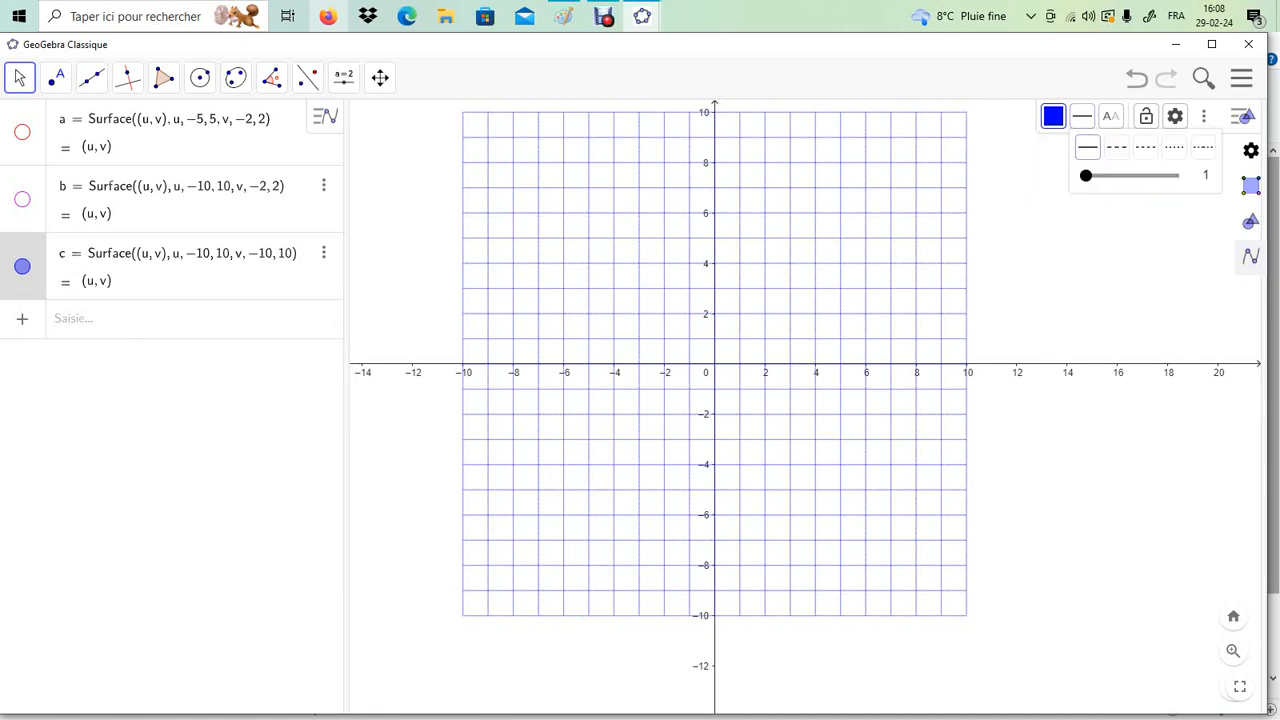
mouse_move(1086, 175)
left_mouse_down()
mouse_move(1171, 175)
mouse_move(1089, 175)
mouse_move(1120, 175)
mouse_move(1108, 175)
left_mouse_up()
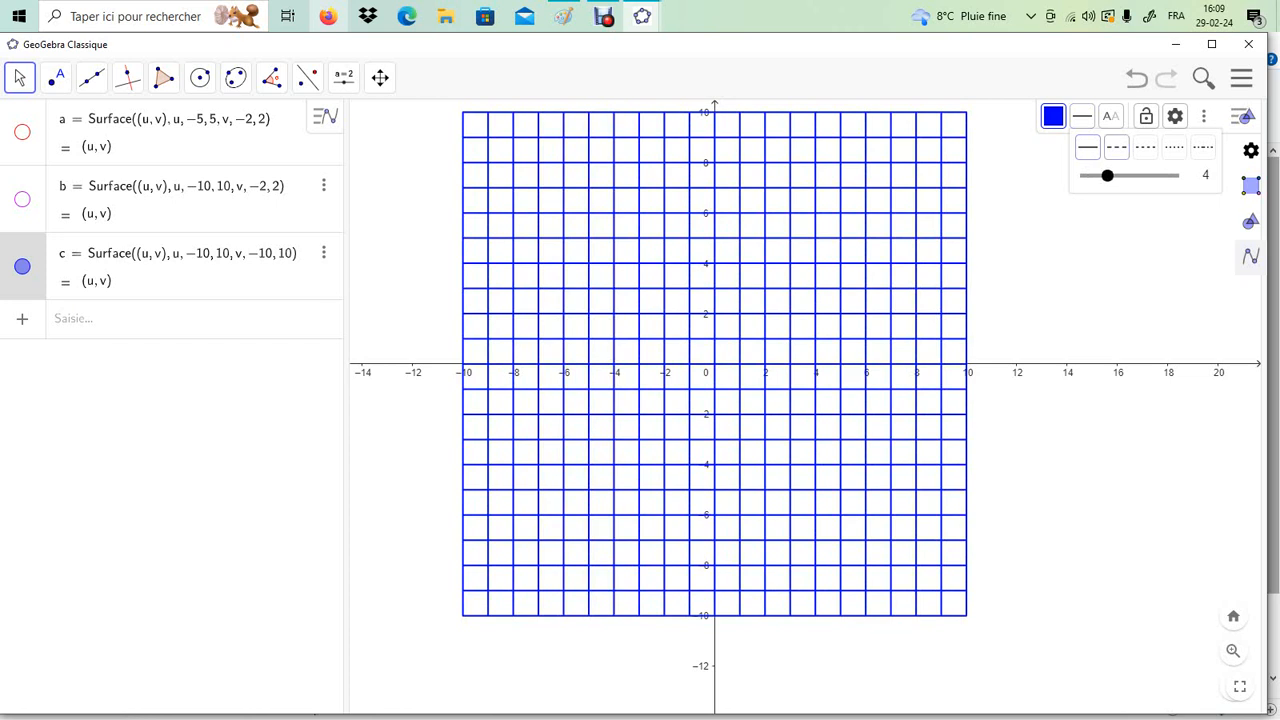
left_click(1116, 147)
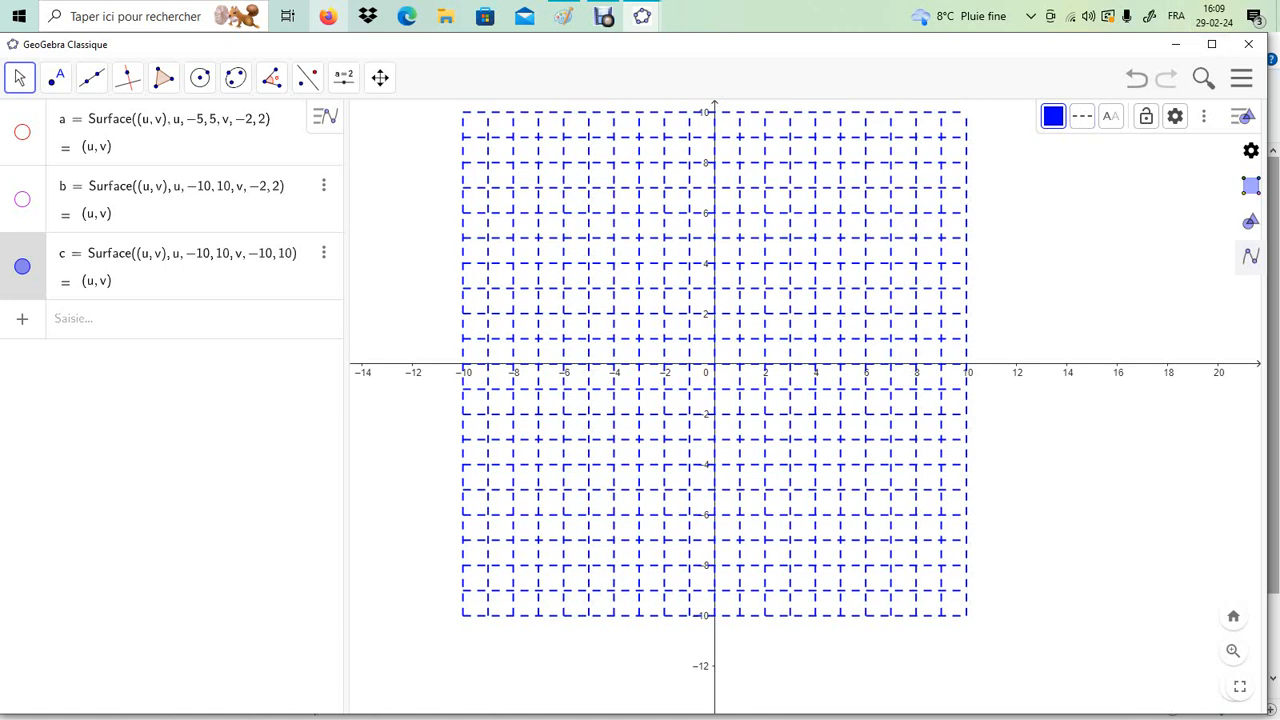
left_click(1081, 116)
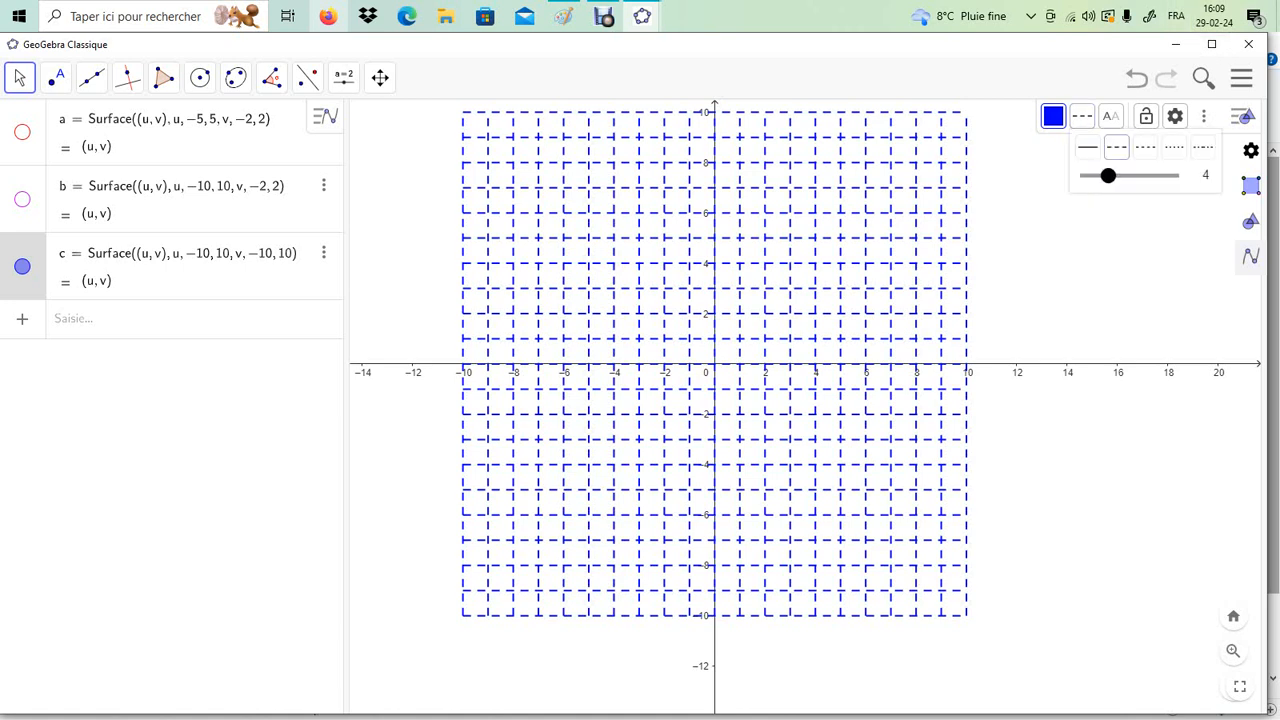
left_click_drag(1108, 175, 1087, 175)
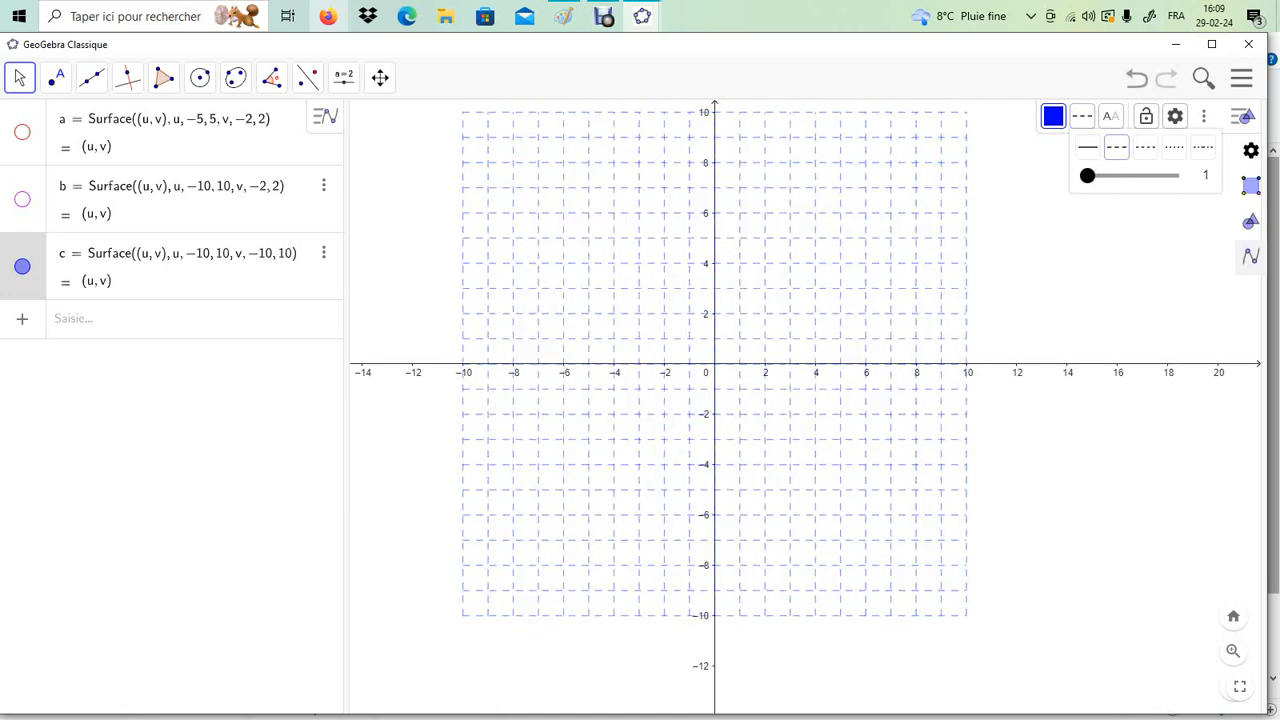
left_click(1087, 147)
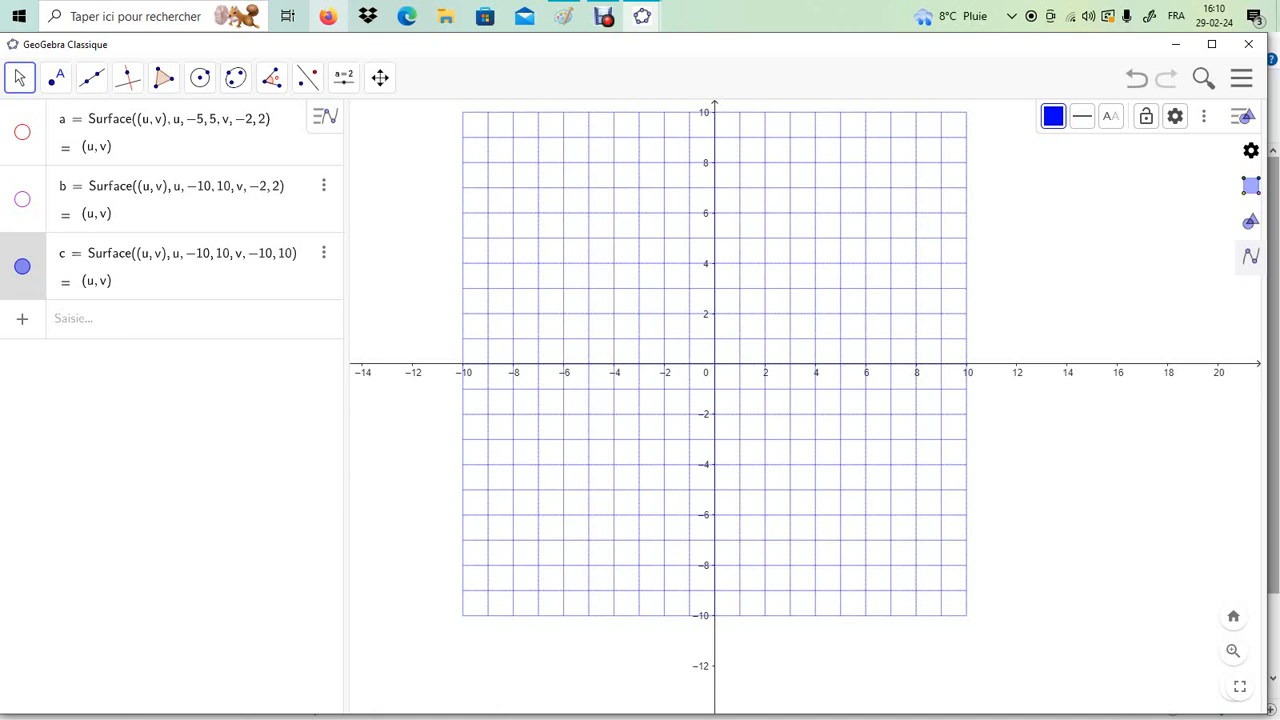
Place two points on grid surface c with the Point on Object tool, at about (0.94, 3.91) and at (2, 4).
left_click(56, 77)
left_click(100, 157)
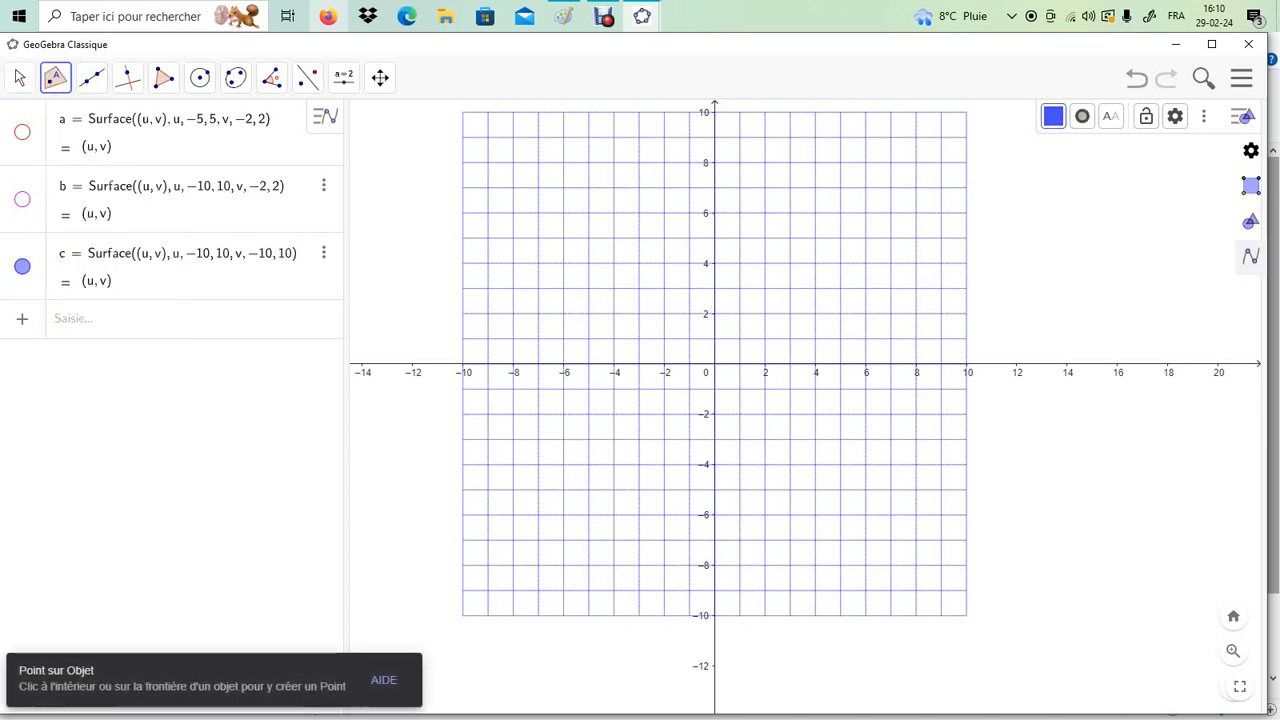
left_click(738, 265)
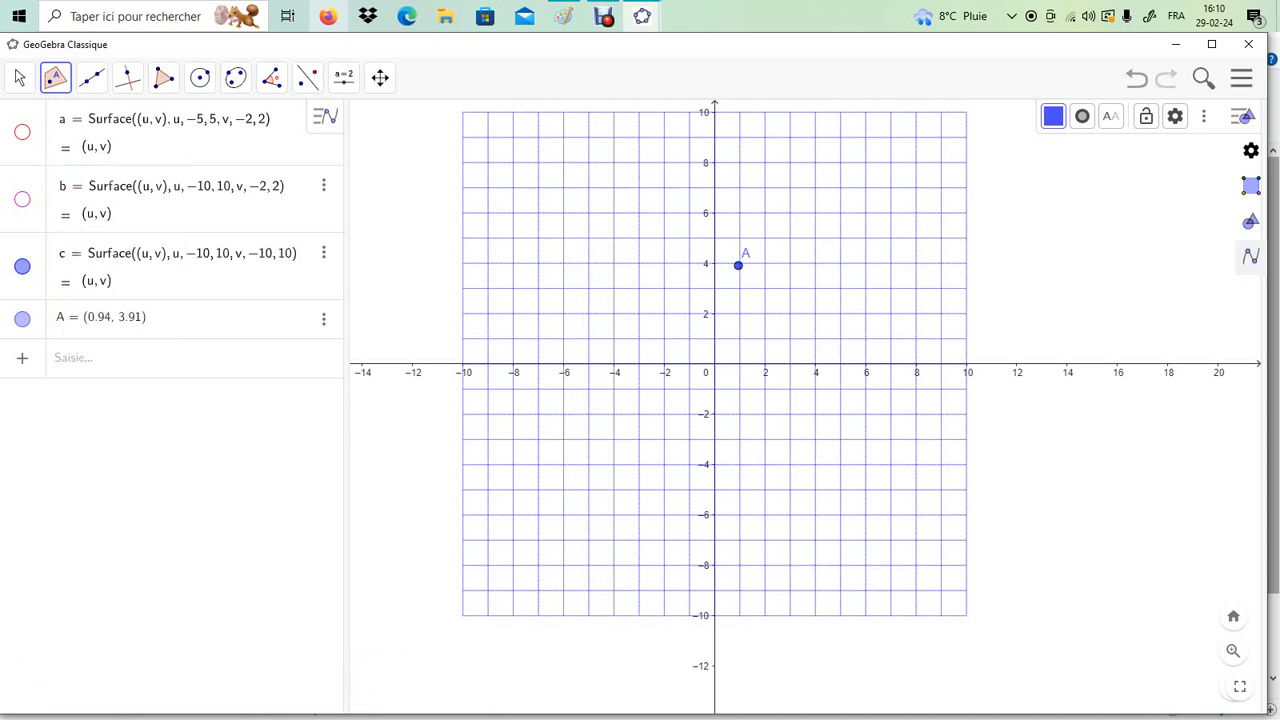
left_click(765, 263)
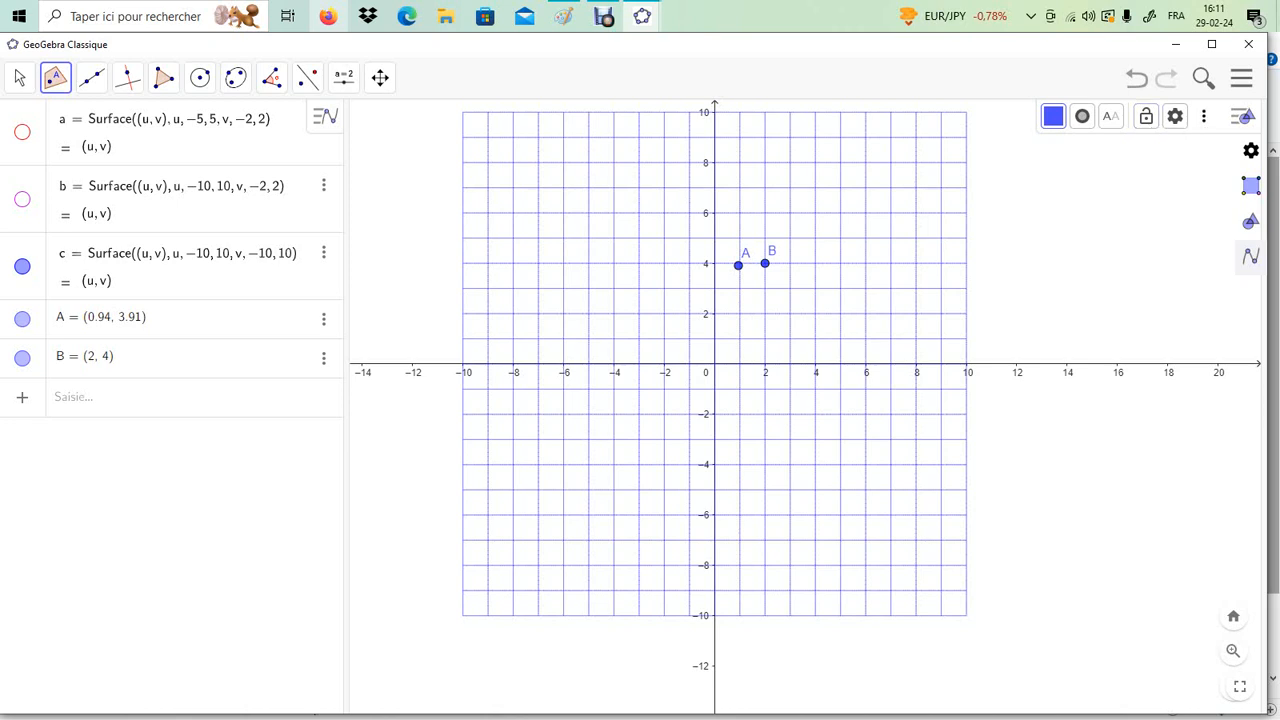
Examine the marker shape, label and lock options for the placed points, leaving them with a point at about (13.14, 7.12).
left_click(1251, 151)
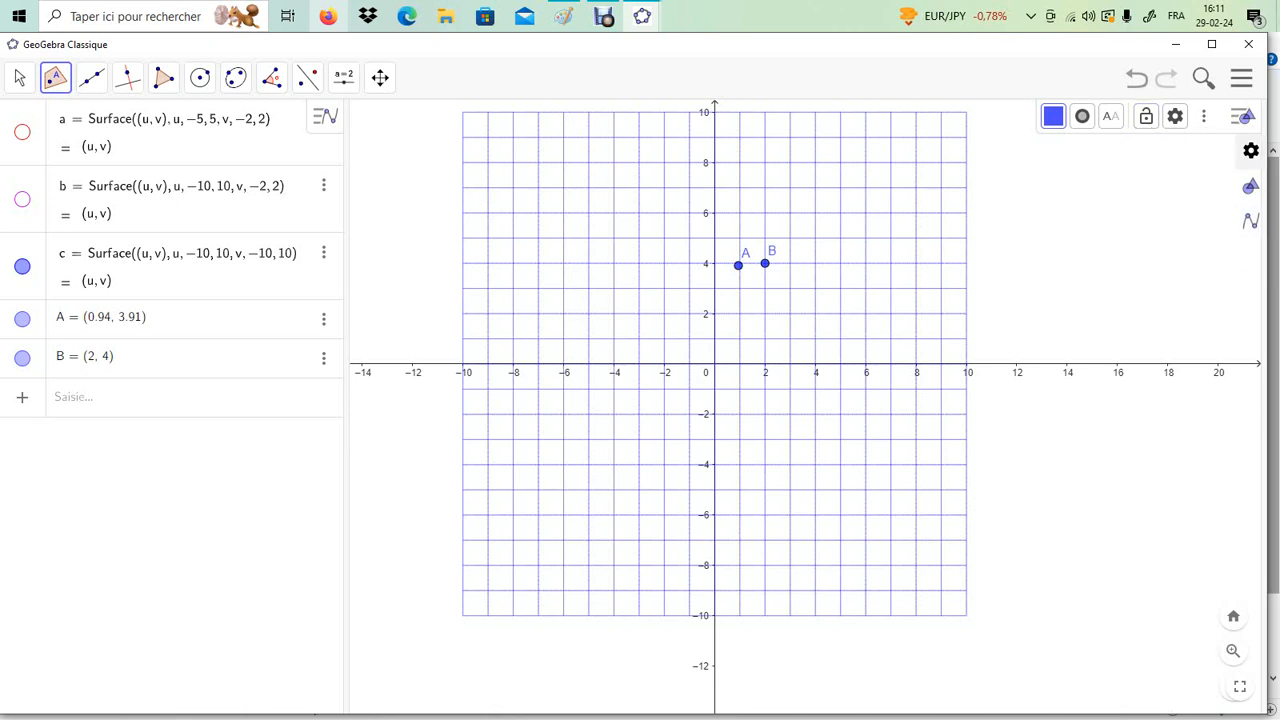
left_click(1204, 116)
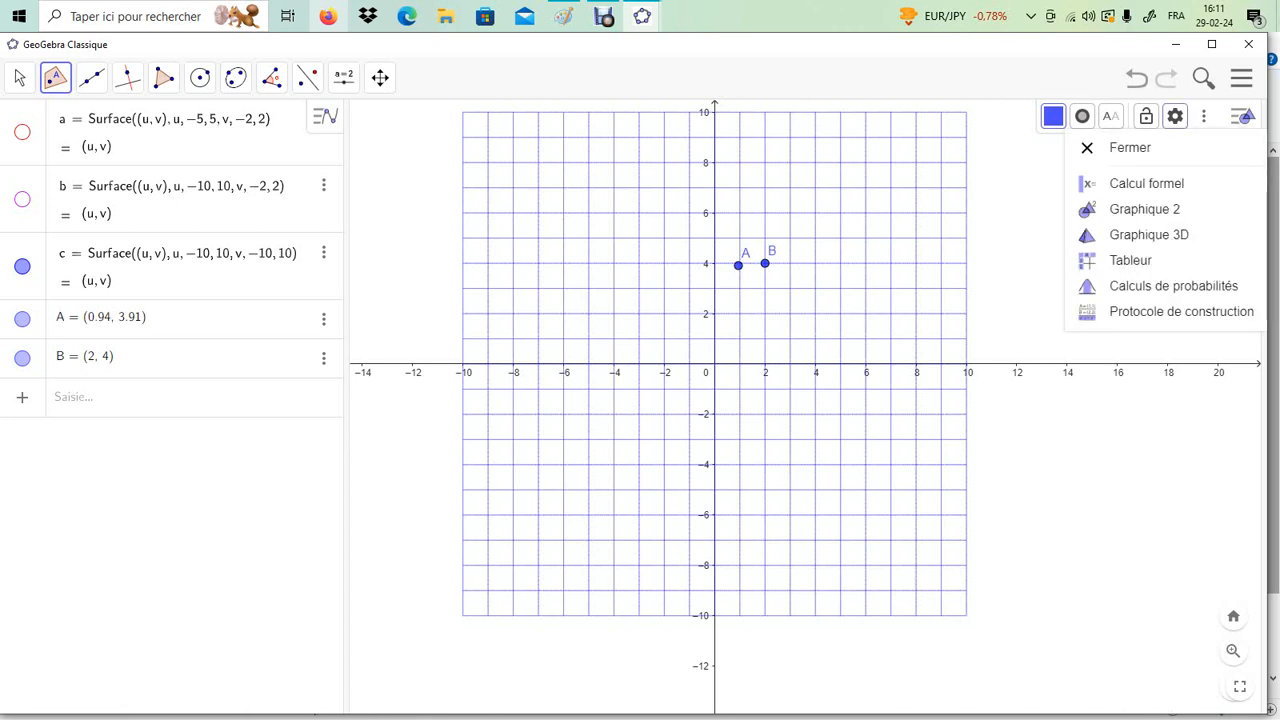
left_click(1175, 116)
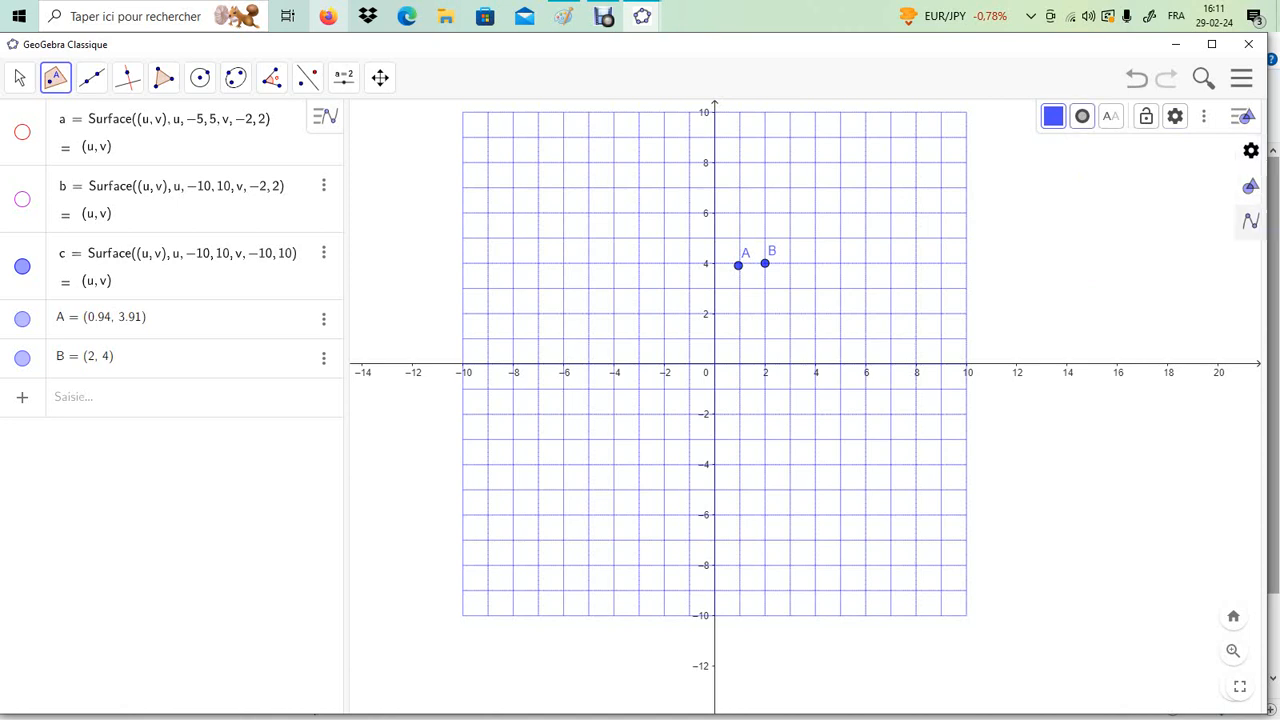
left_click(1082, 116)
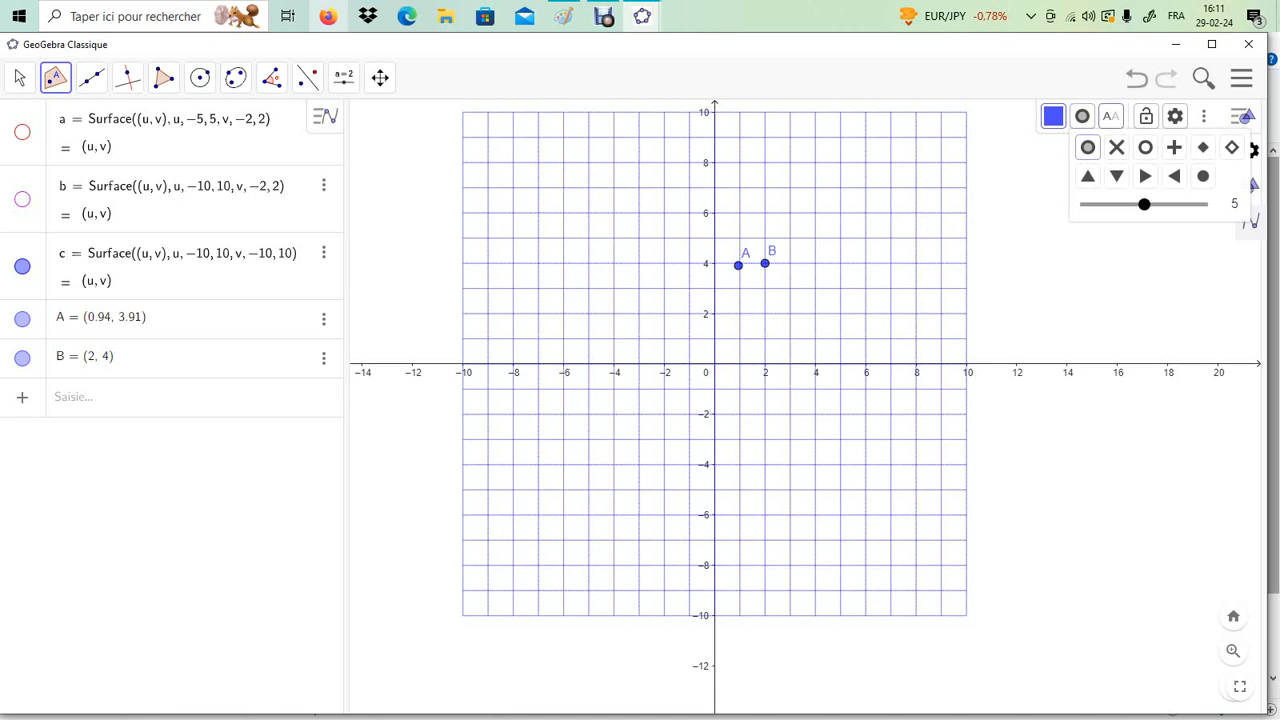
left_click(1111, 116)
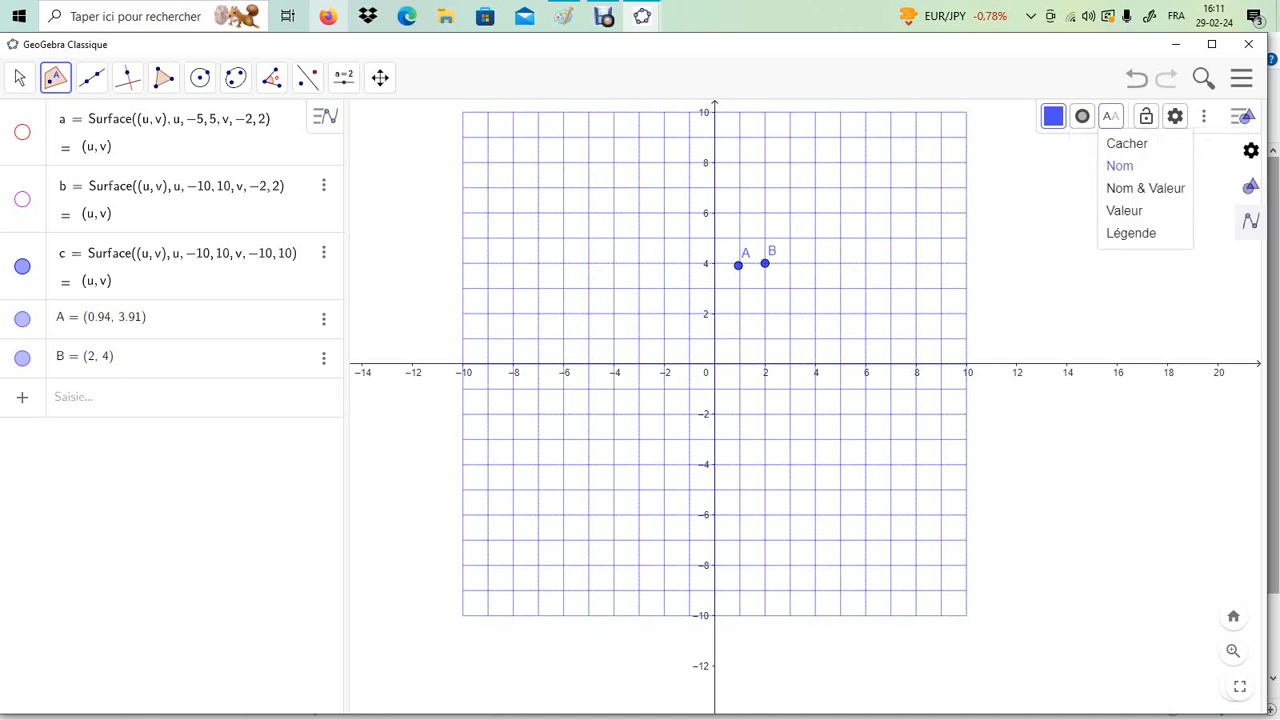
left_click(1146, 116)
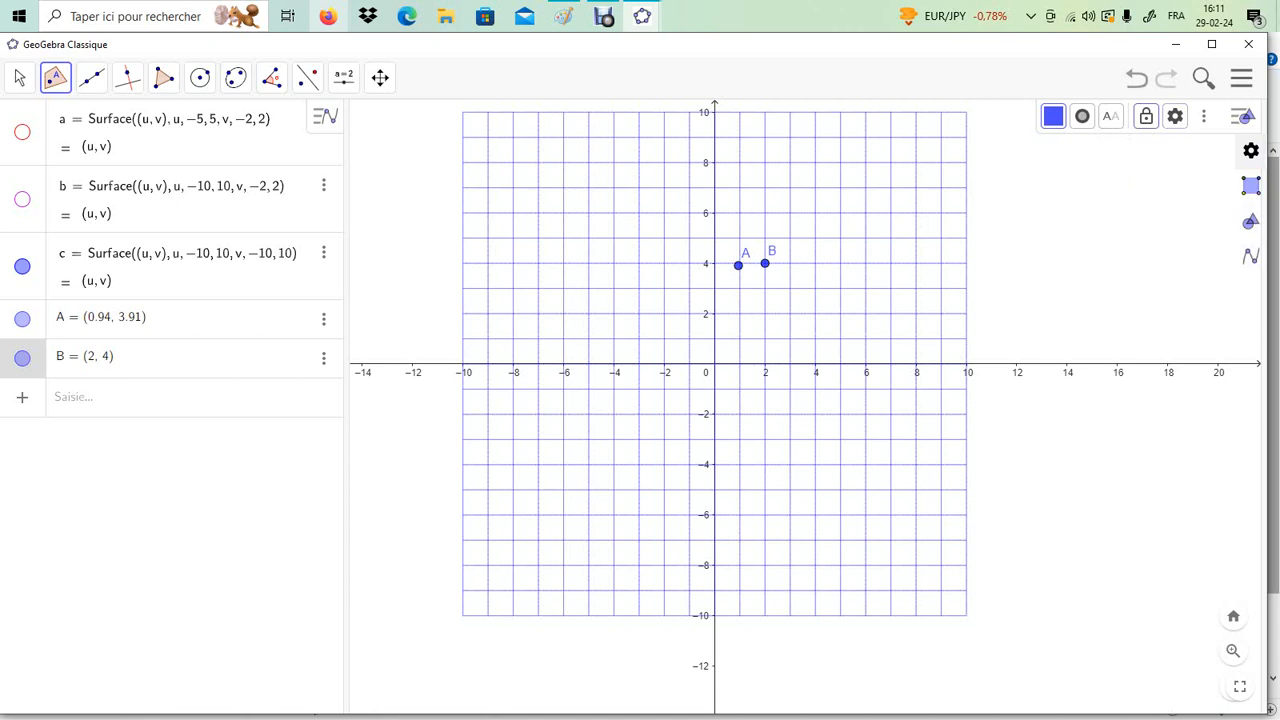
left_click(1045, 184)
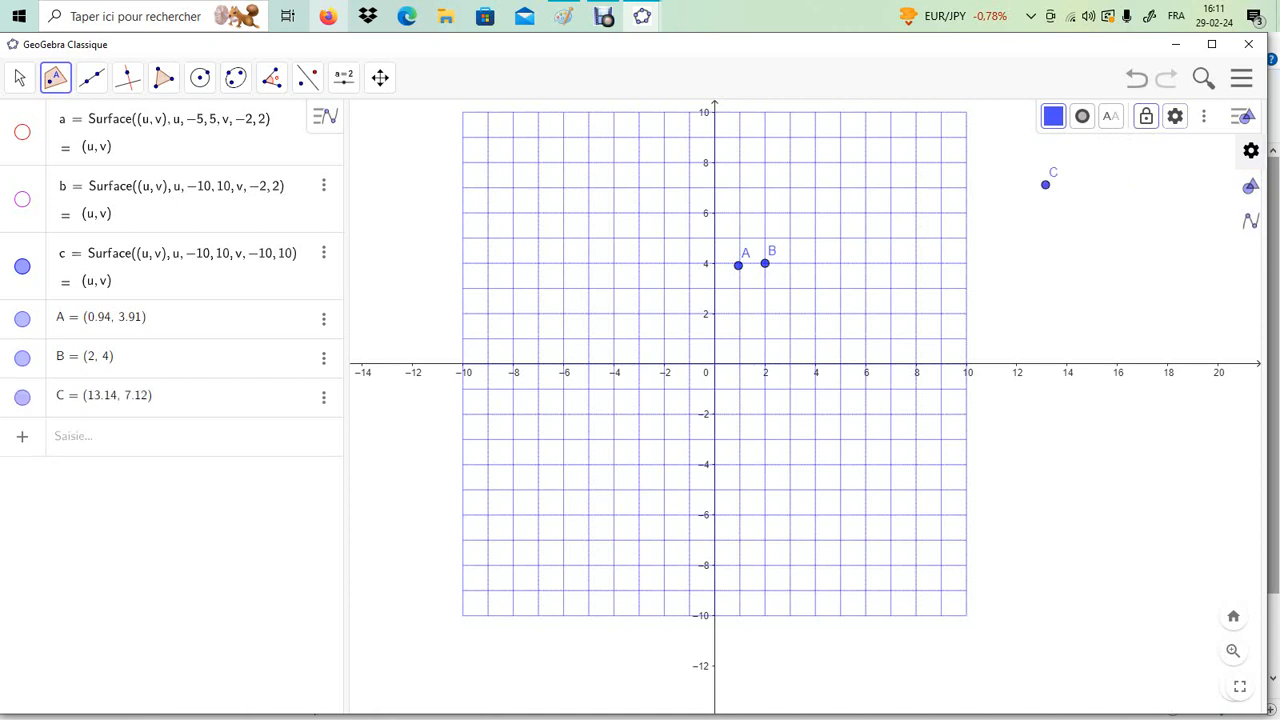
Switch back to the Move tool and undo the creation of points C, B and A.
left_click(19, 77)
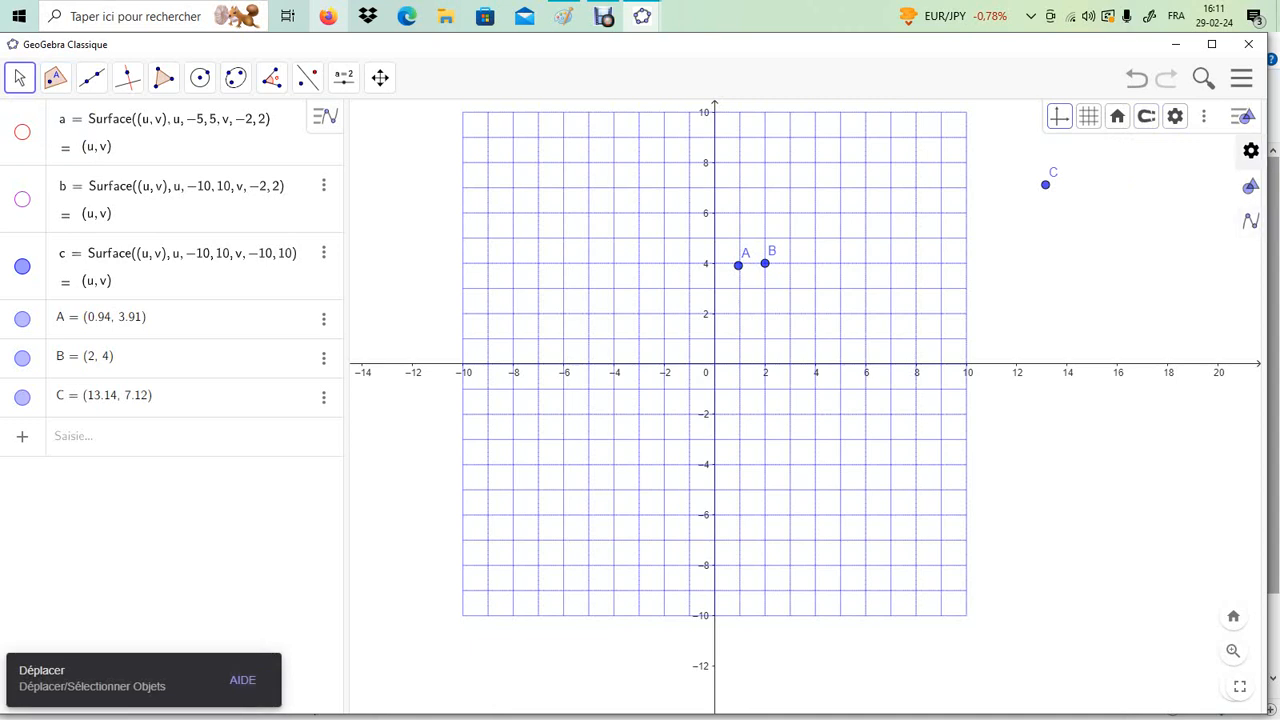
key("ctrl+z")
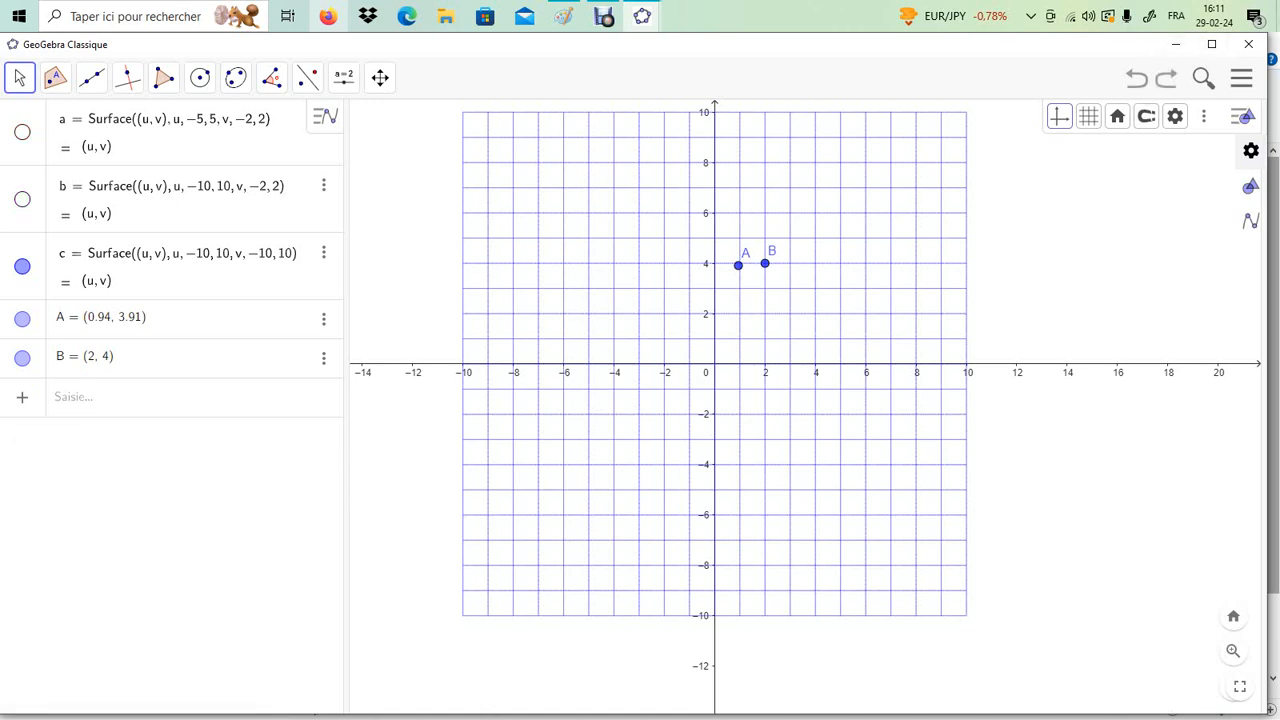
left_click(1137, 78)
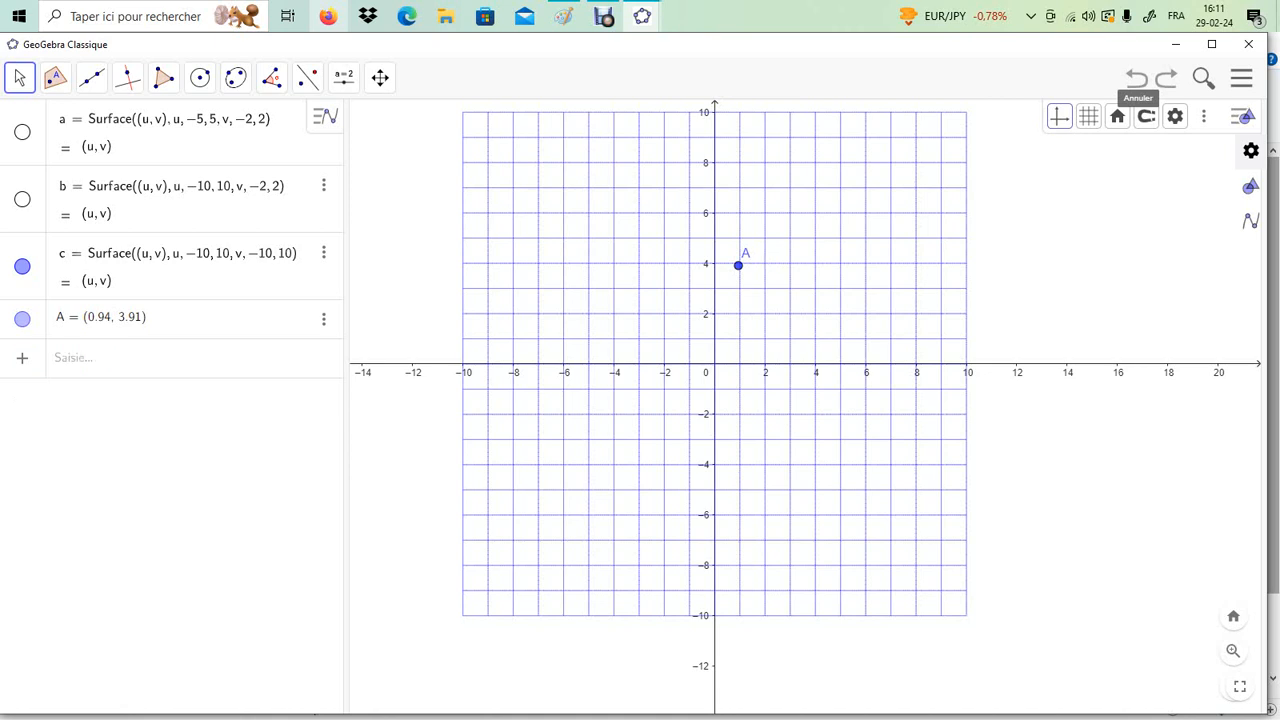
left_click(1137, 78)
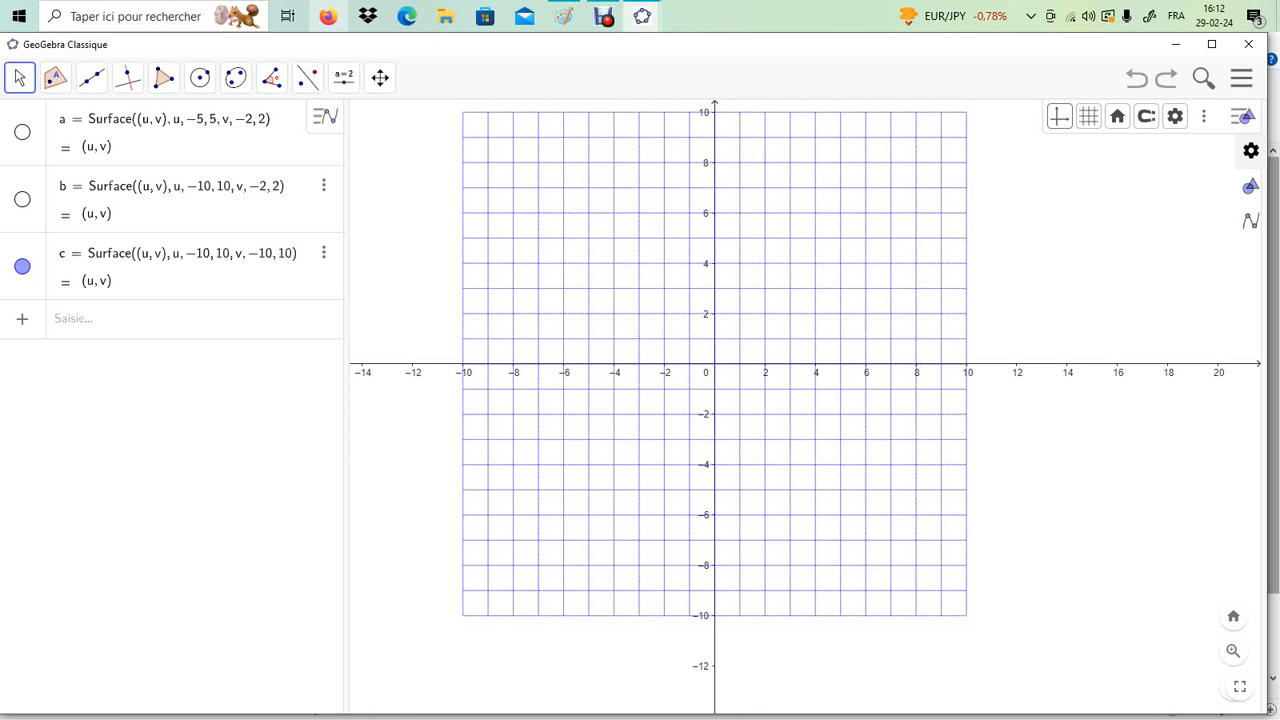
Create the point (1, 1) through the algebra input.
left_click(73, 318)
type("(")
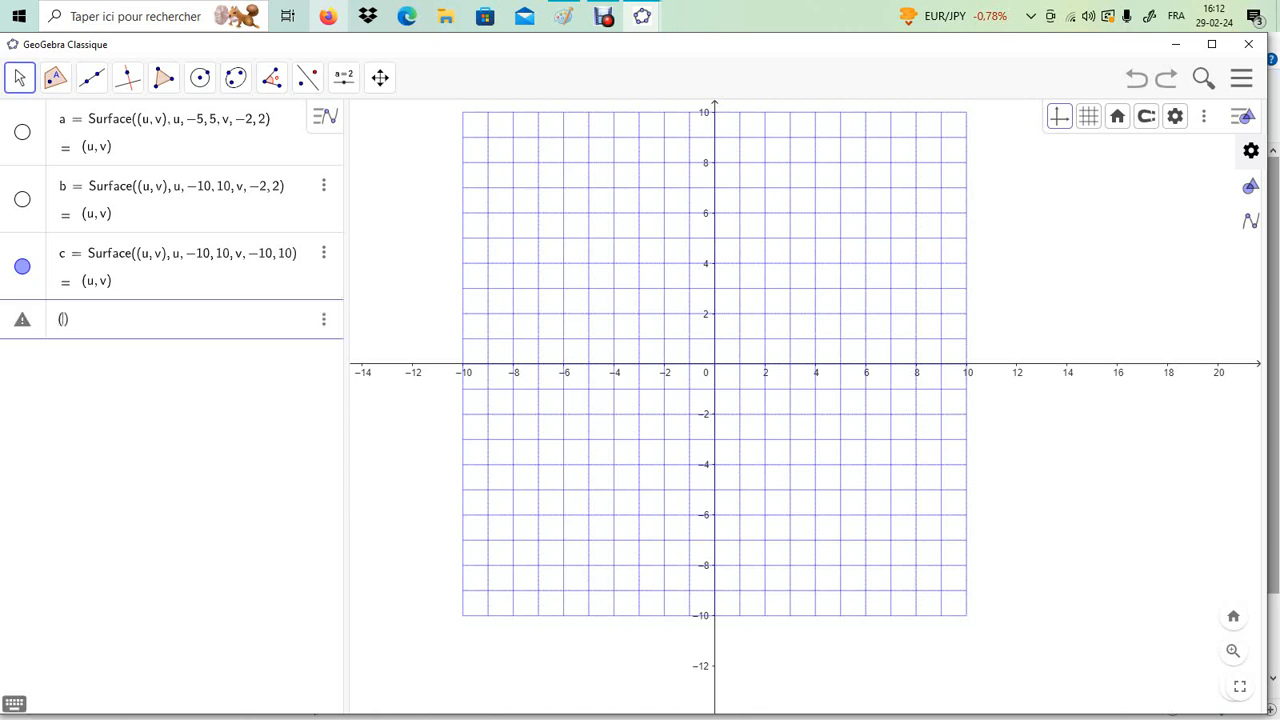
type("1,1")
key("Return")
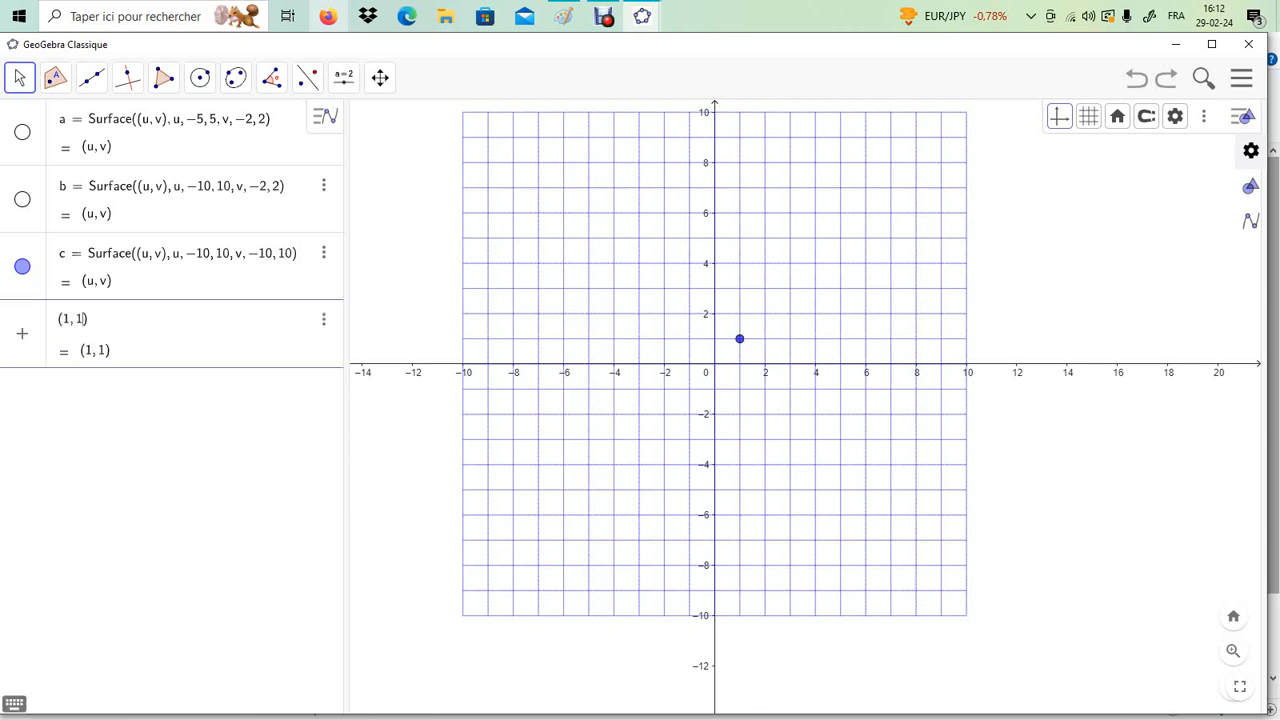
key("Return")
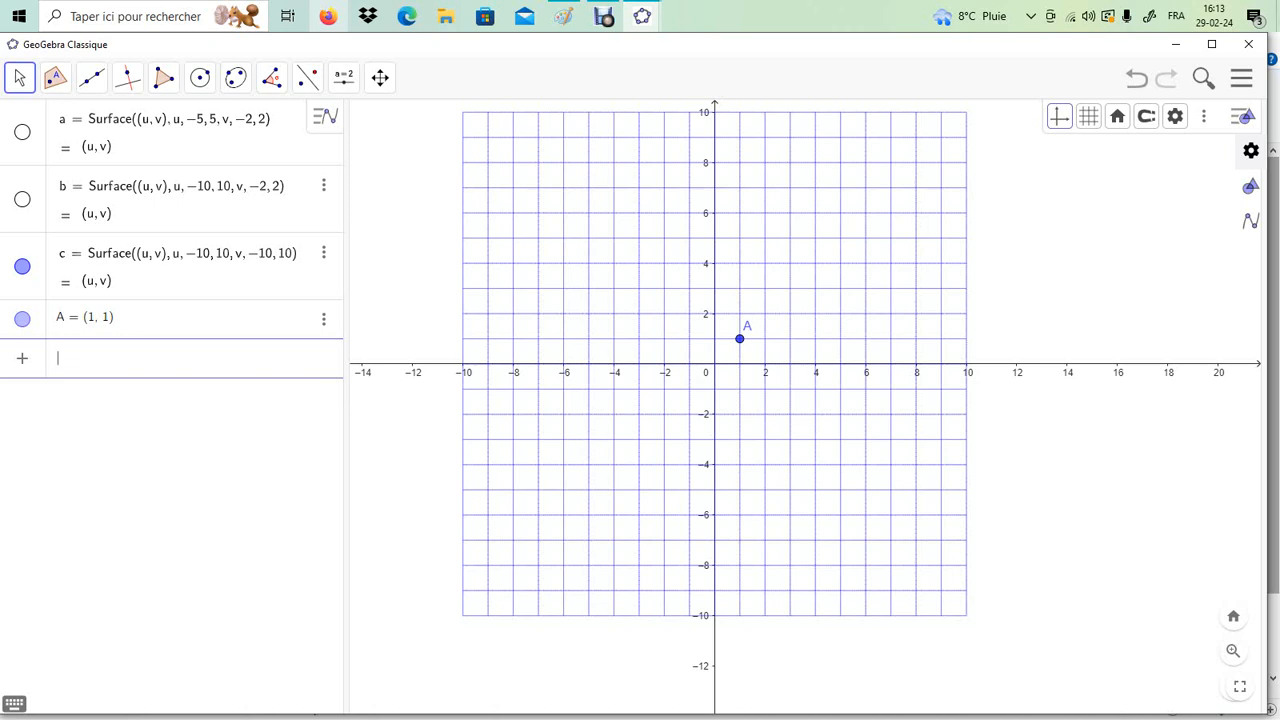
Plot the function arcsin(x) through the algebra input, correcting the misspelled function name.
type("ars")
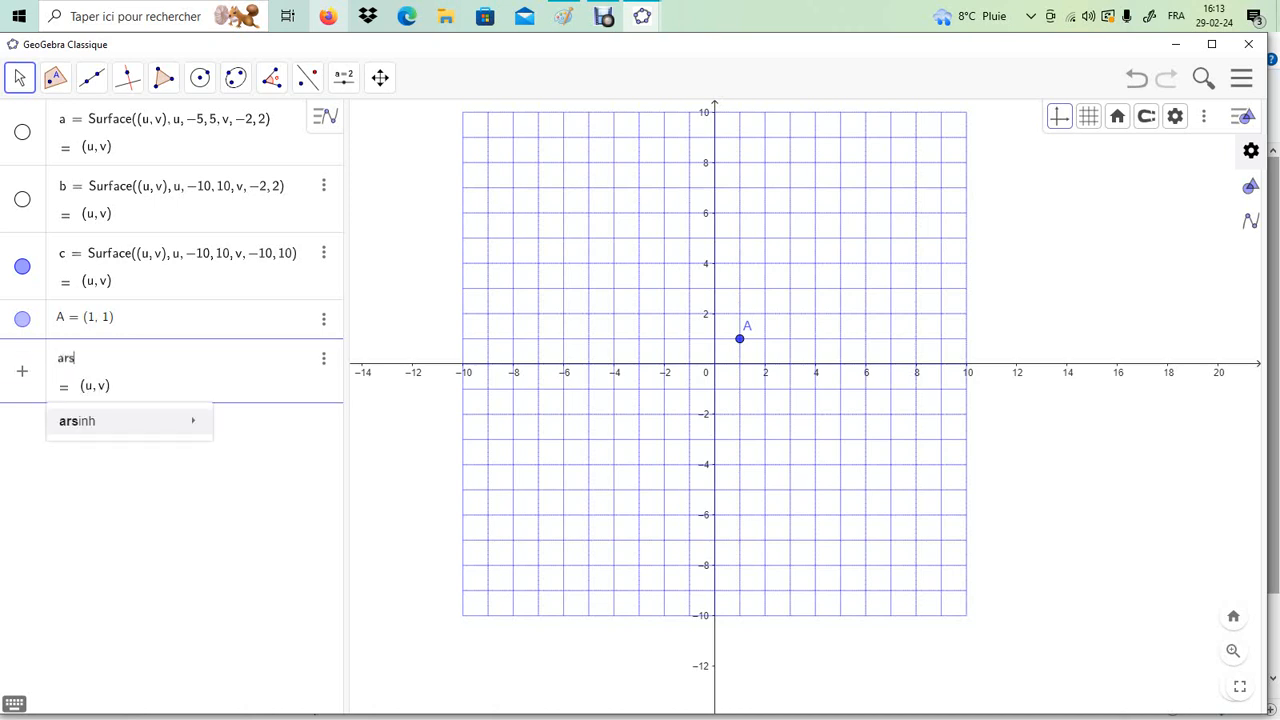
type("in(")
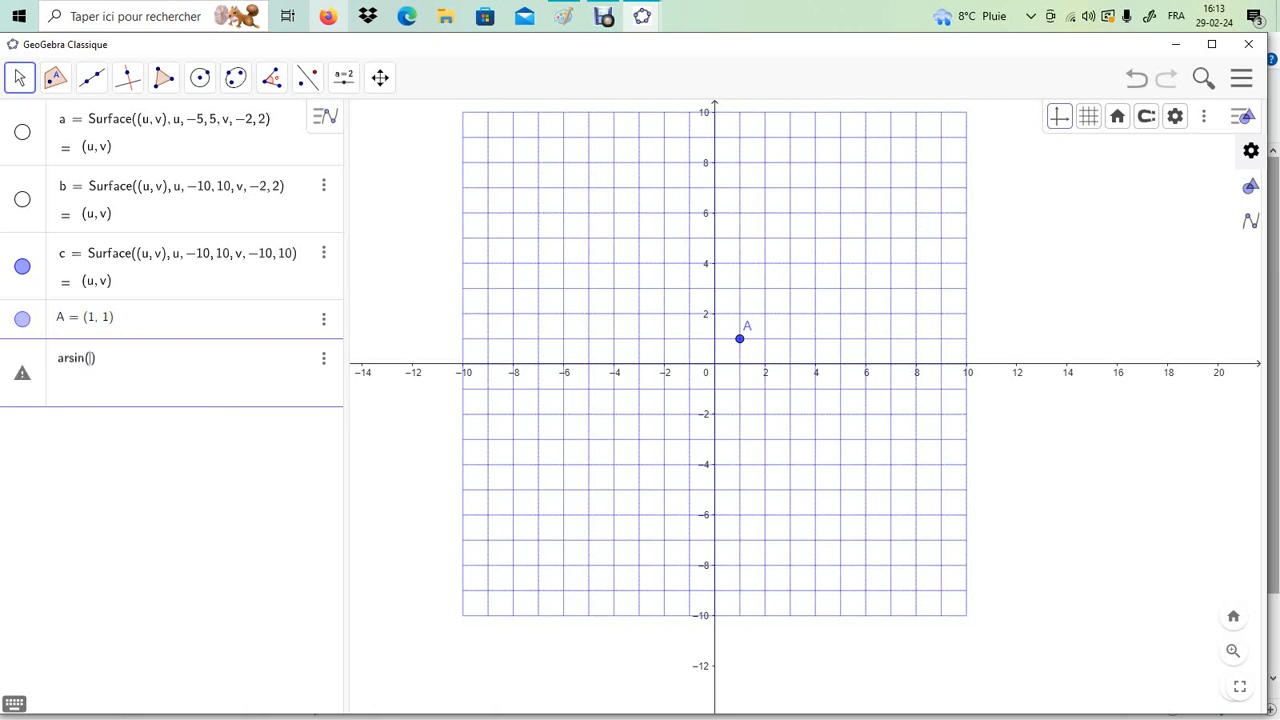
type("x")
key("BackSpace")
key("BackSpace")
key("BackSpace")
key("BackSpace")
key("BackSpace")
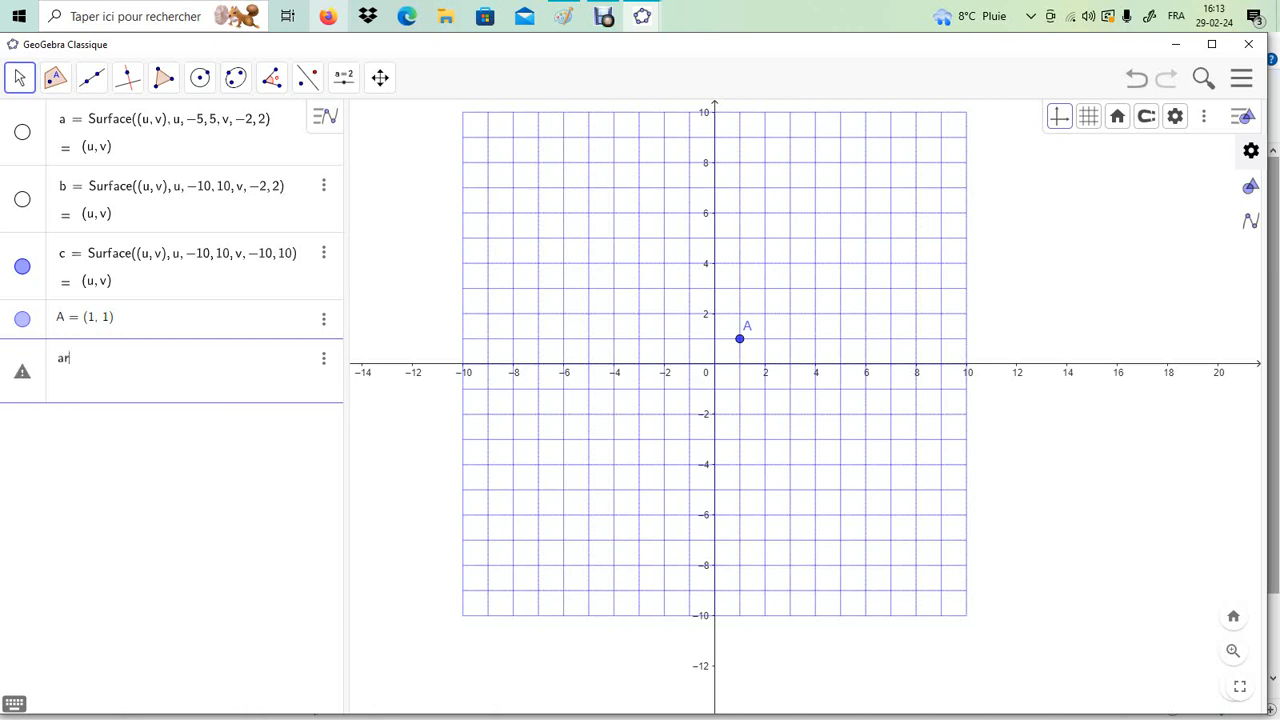
type("csin(x")
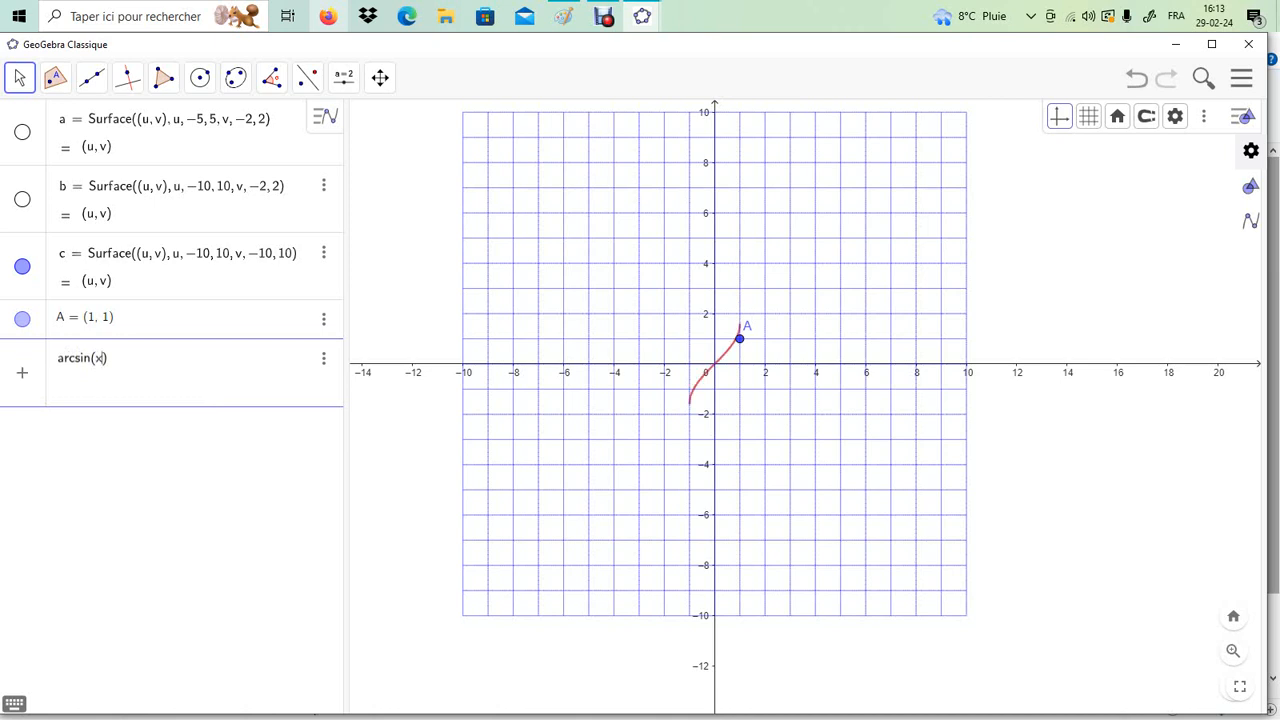
key("Return")
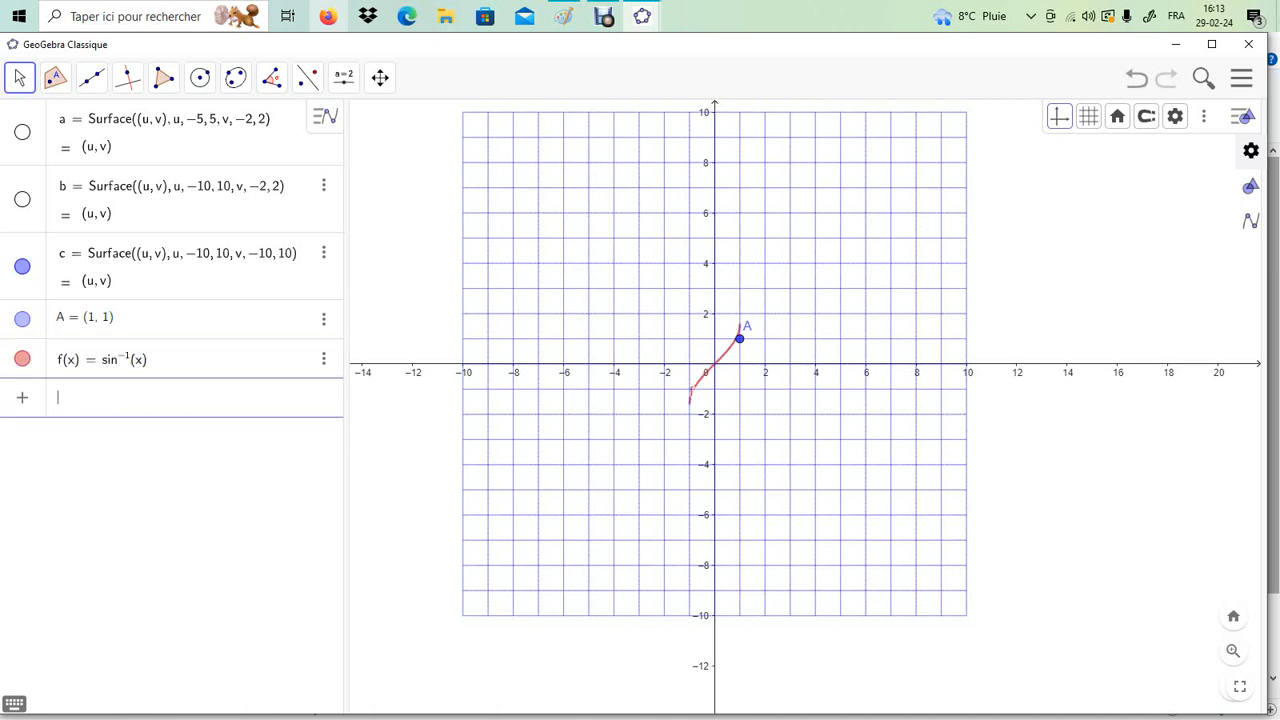
Hide point A and toggle grid surface c off and on to examine the arcsine curve against the grid.
left_click(22, 318)
left_click(22, 265)
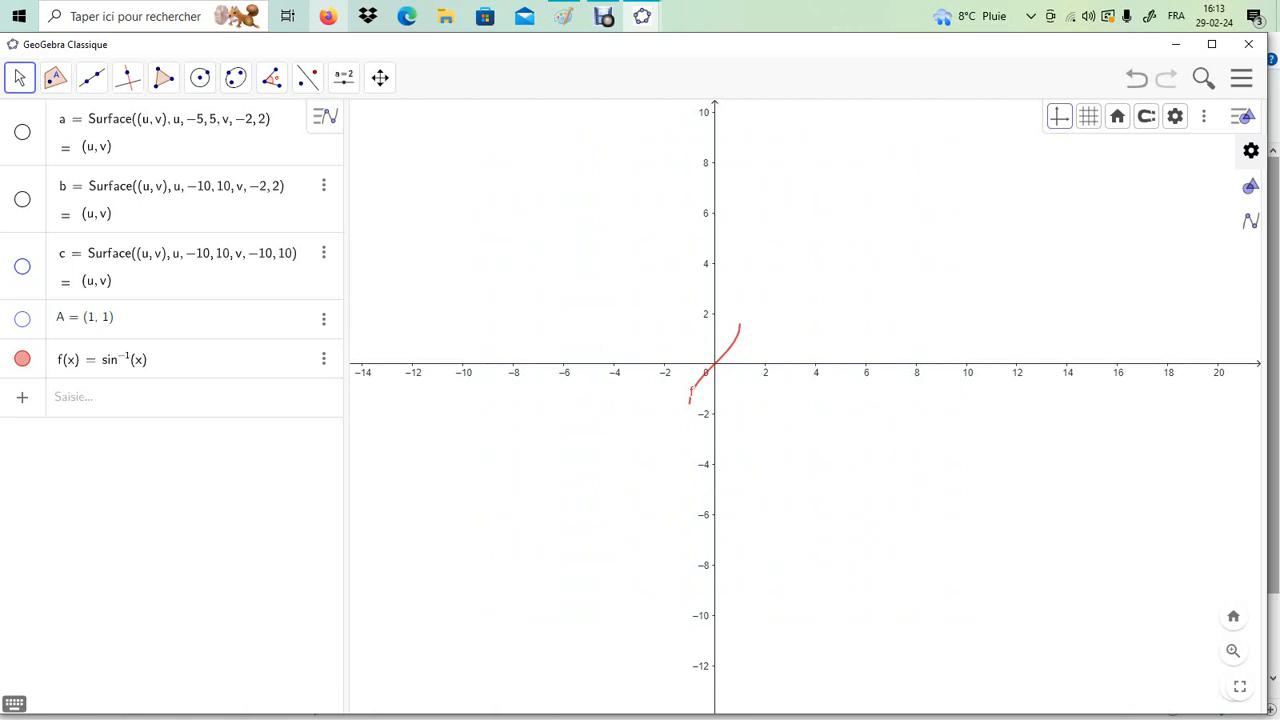
left_click(22, 265)
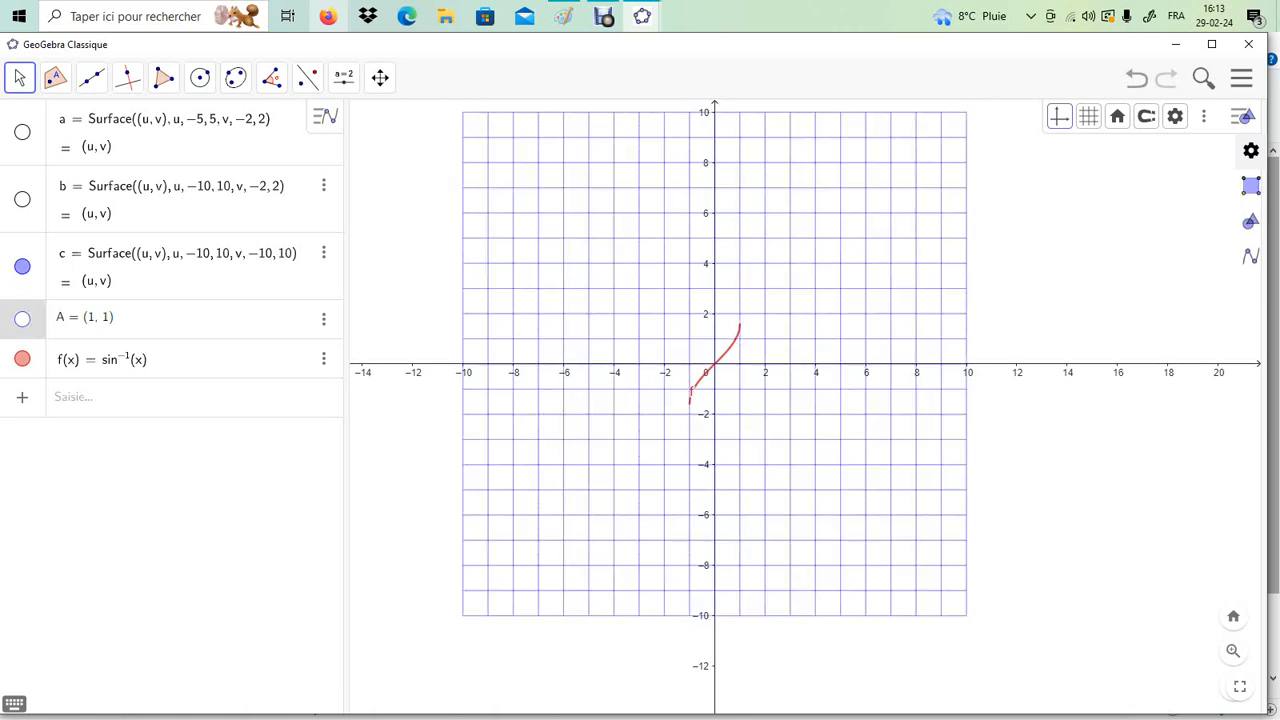
left_click(22, 318)
left_click(22, 318)
left_click(1233, 650)
left_click(1233, 650)
left_click(1233, 650)
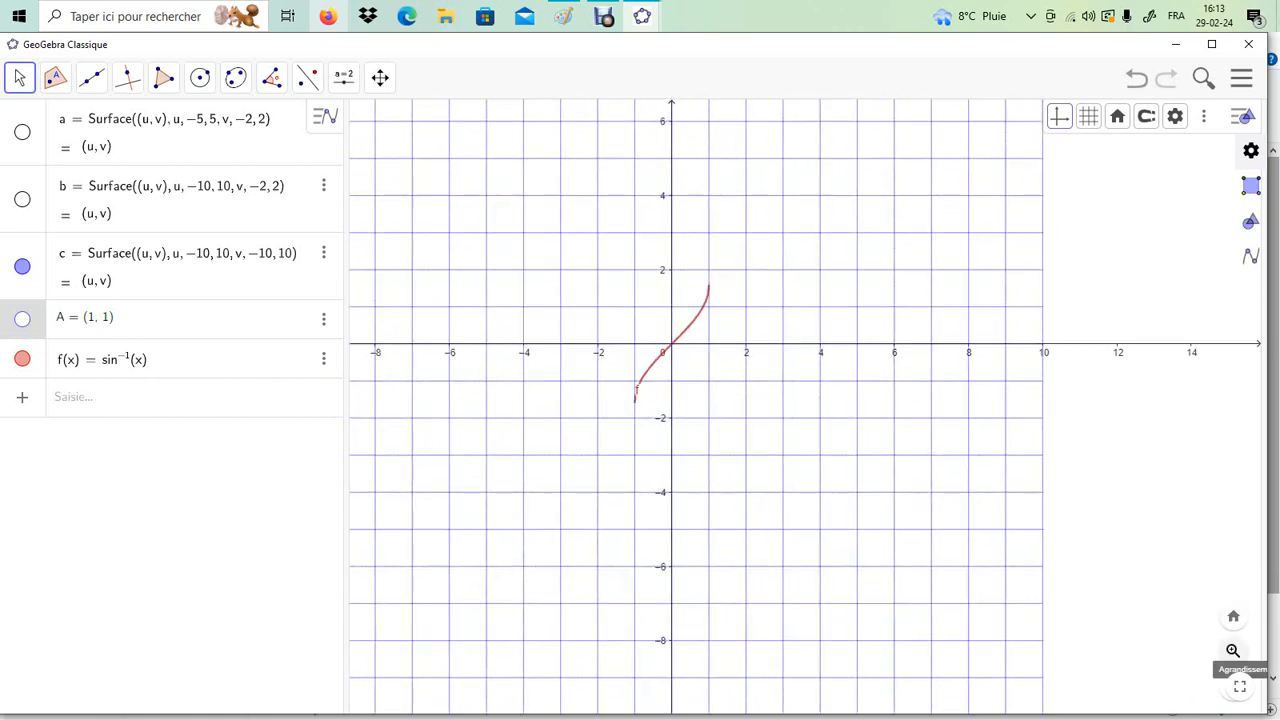
left_click(1233, 650)
left_click(1233, 650)
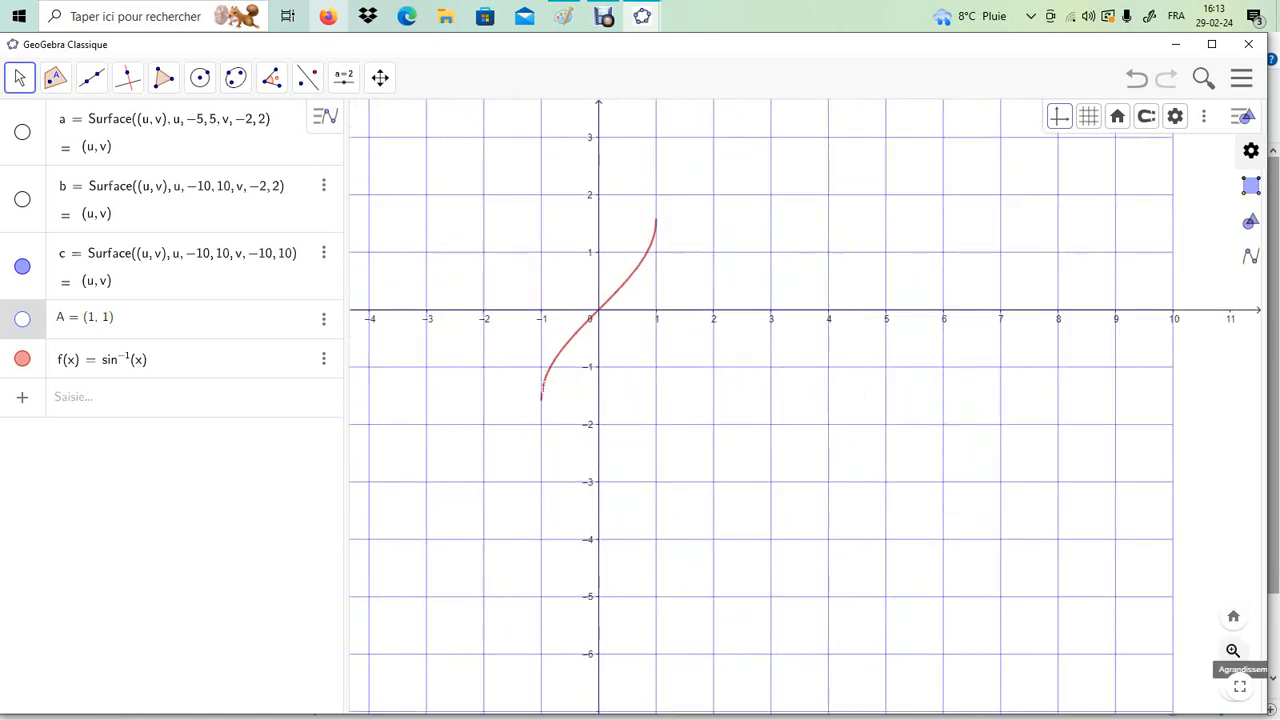